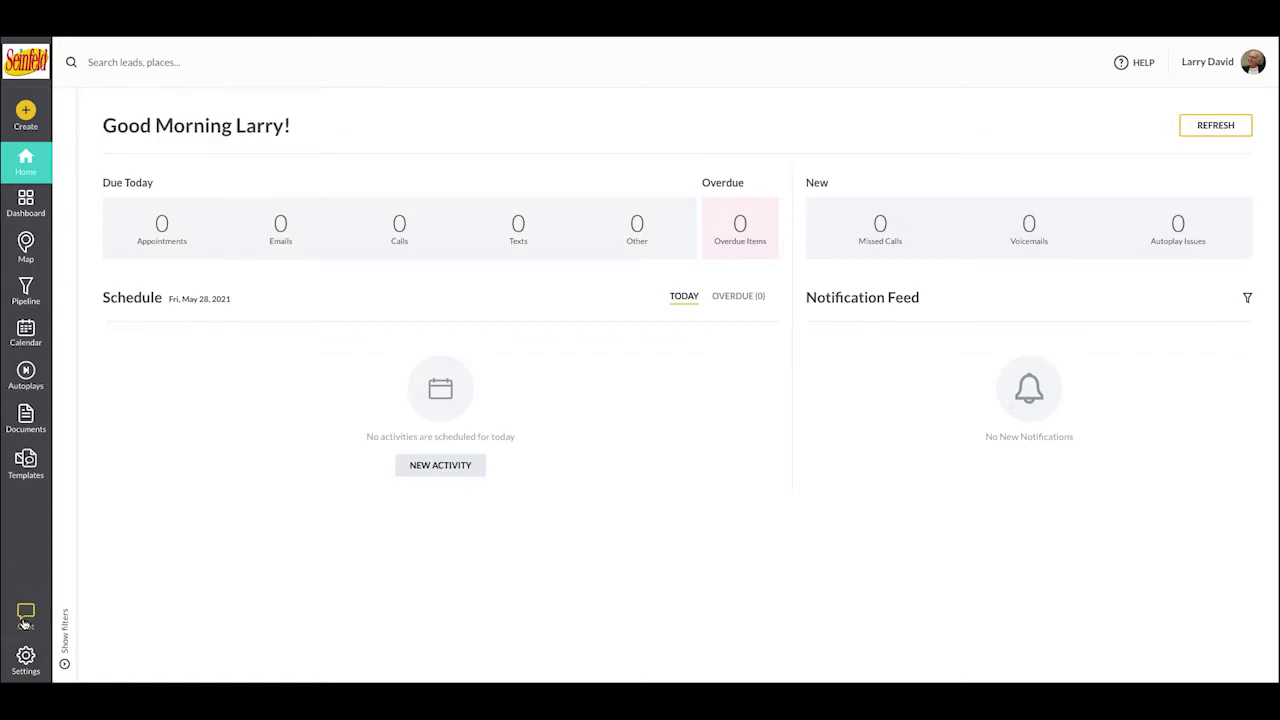
# - Go to the Sales Process section of the company settings
pyautogui.click(26, 656)
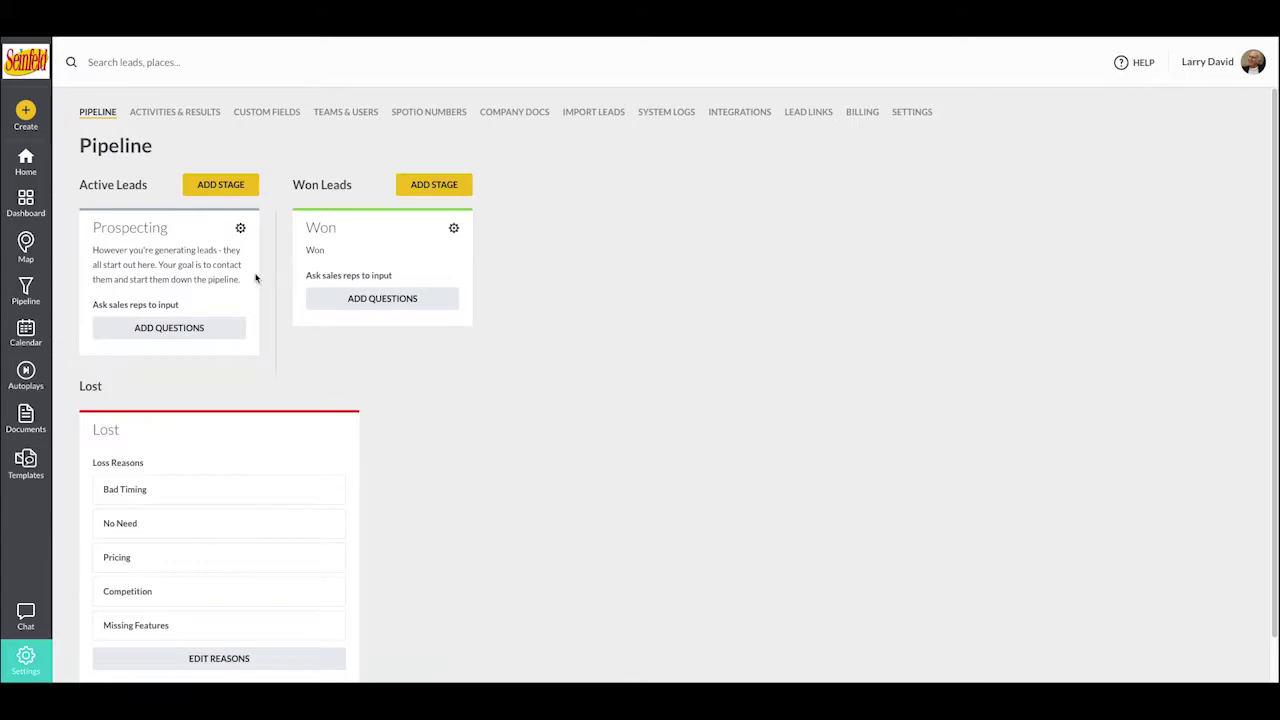
pyautogui.click(913, 113)
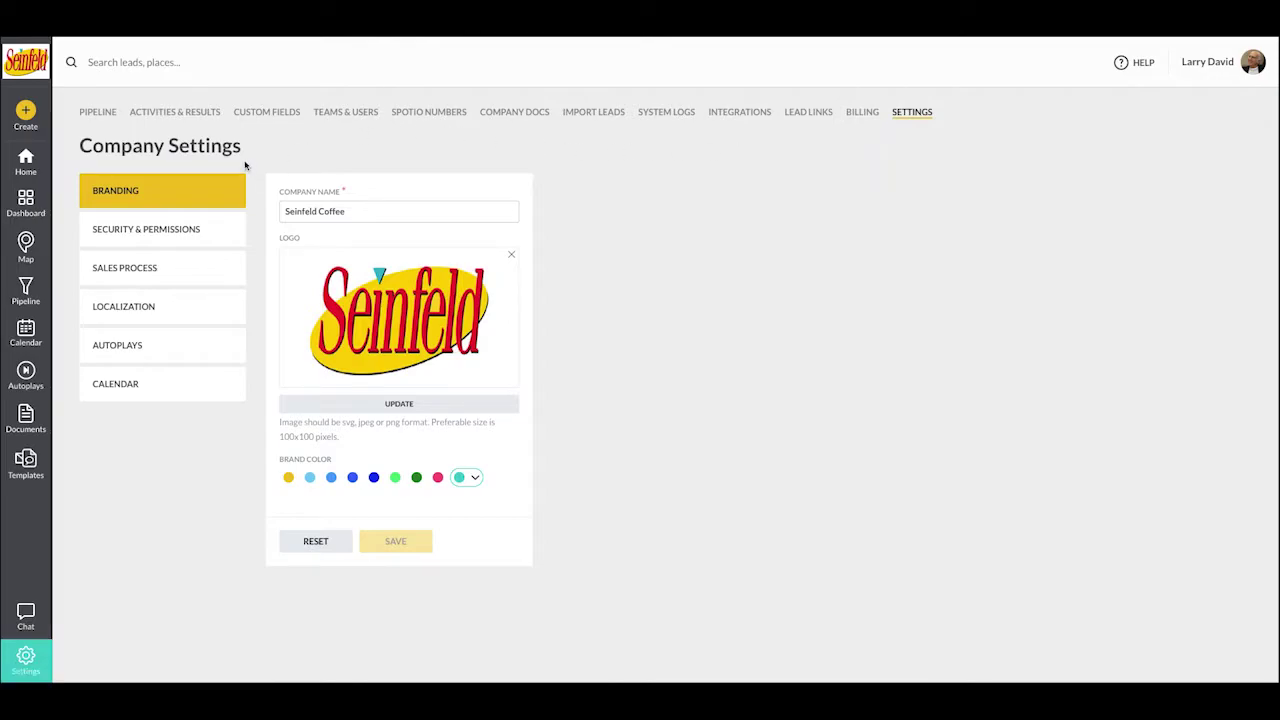
pyautogui.click(200, 267)
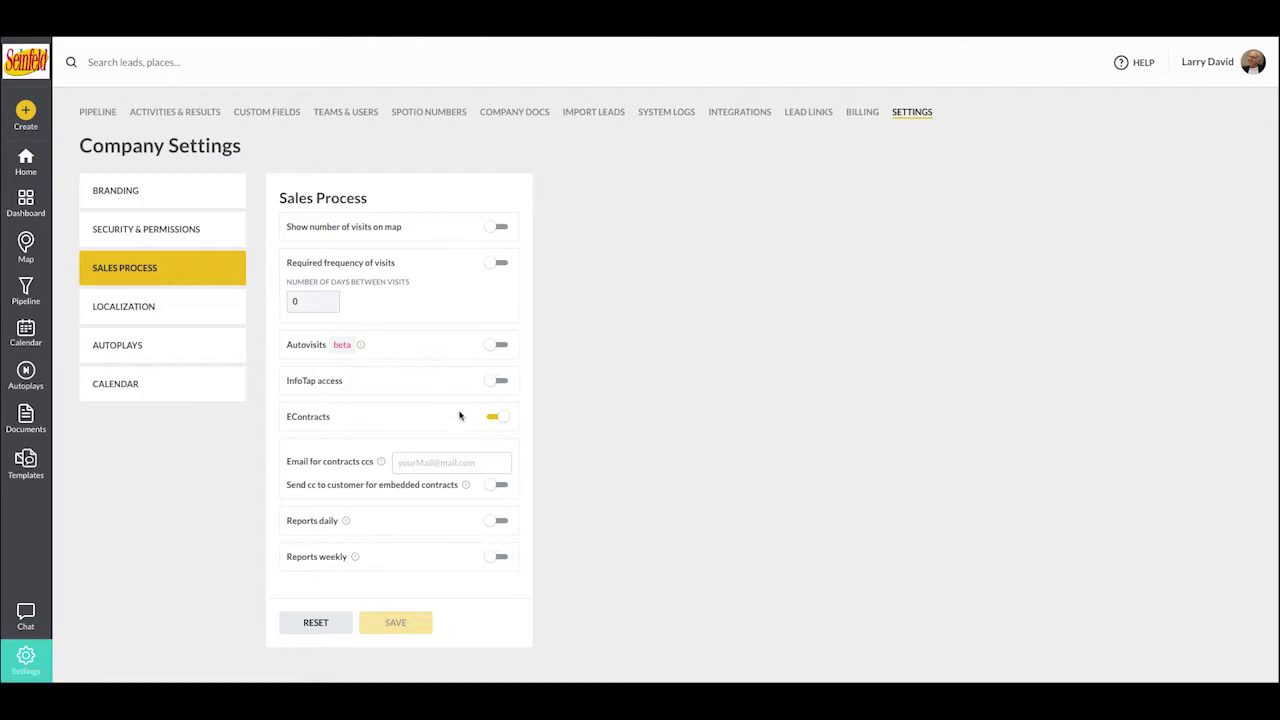
# - Toggle EContracts off and on several times, leaving it enabled
pyautogui.click(493, 422)
pyautogui.click(493, 422)
pyautogui.click(493, 422)
pyautogui.click(493, 422)
pyautogui.click(493, 422)
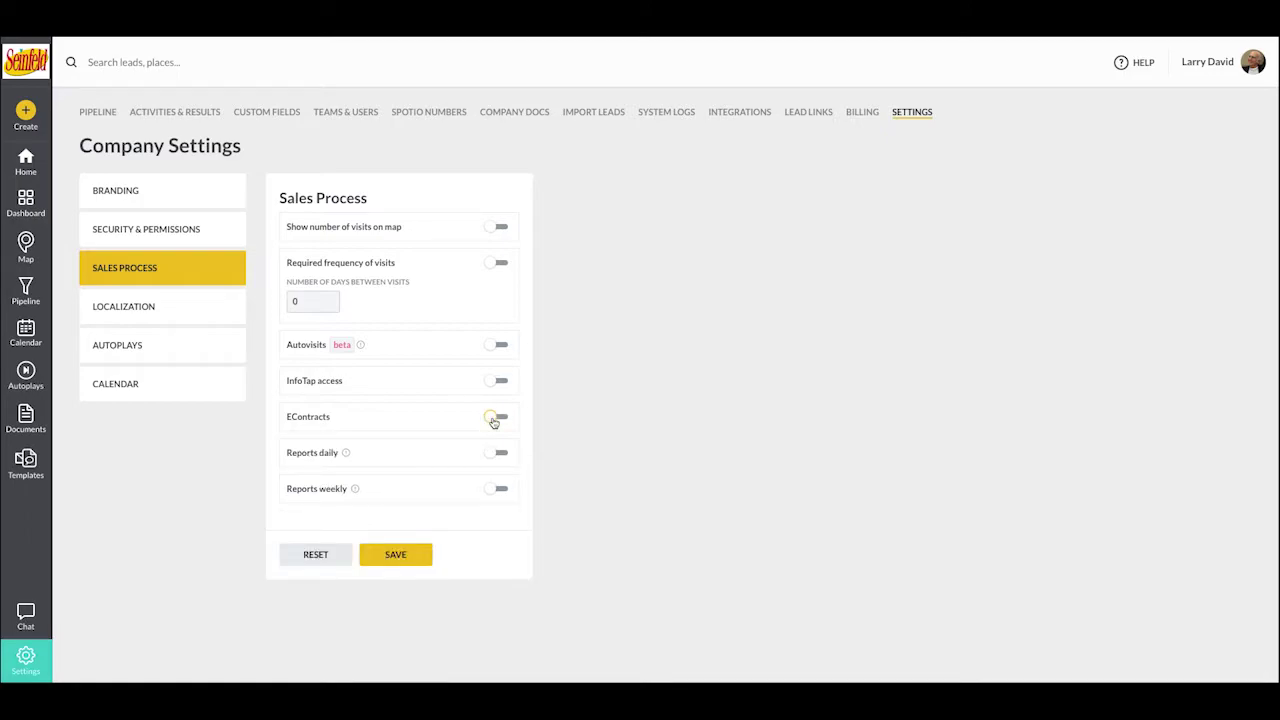
pyautogui.click(493, 422)
pyautogui.moveTo(469, 464)
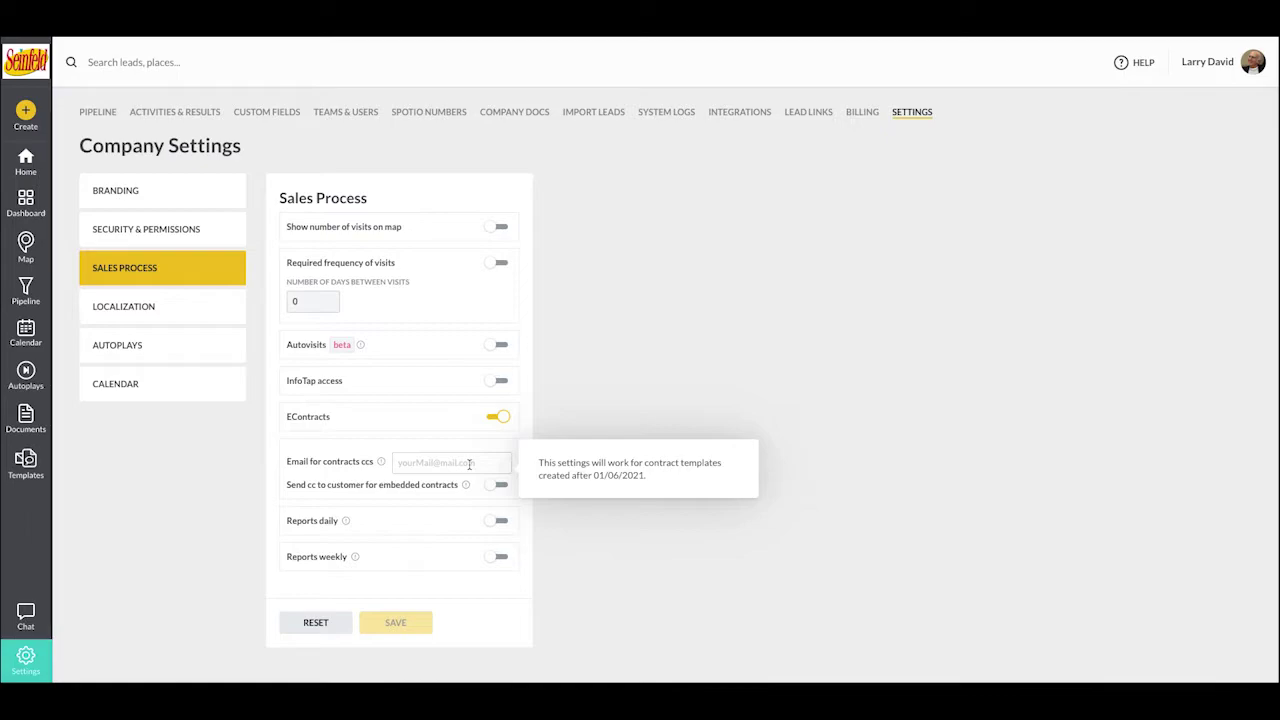
# - Enter the contracts CC e-mail, enable cc to customer for embedded contracts, save, and go to Company Docs
pyautogui.click(469, 464)
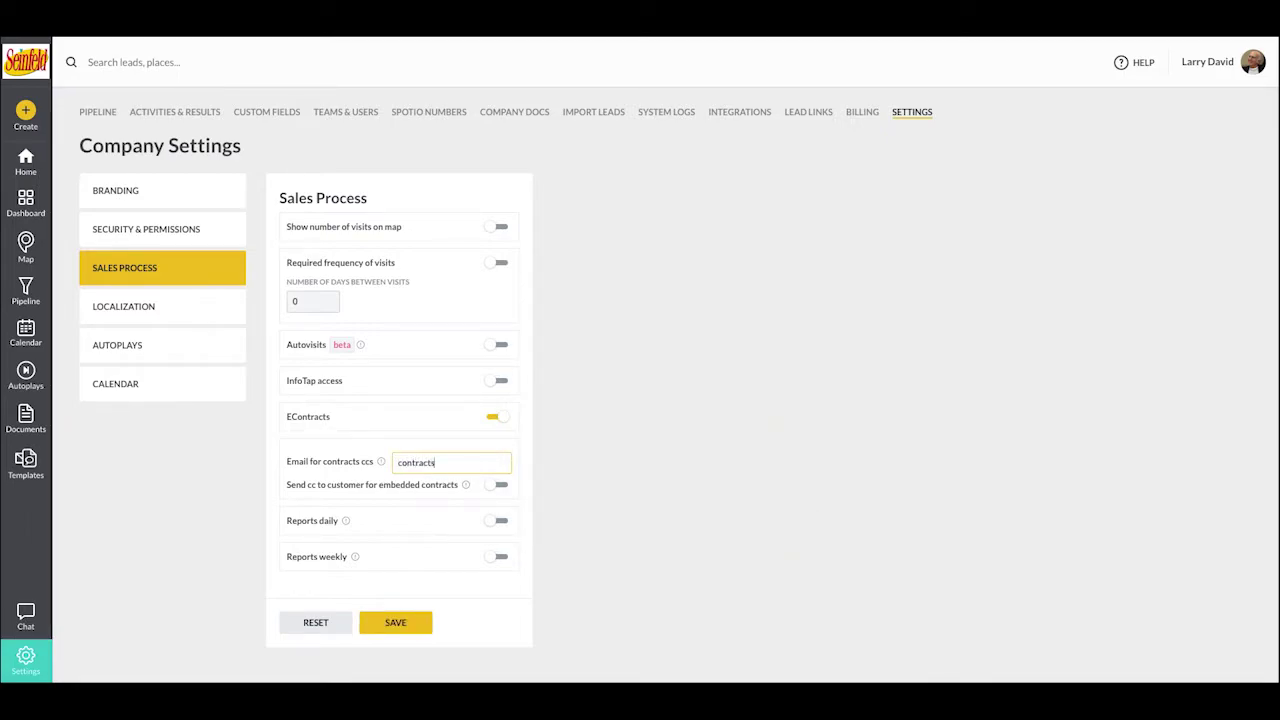
pyautogui.moveTo(466, 488)
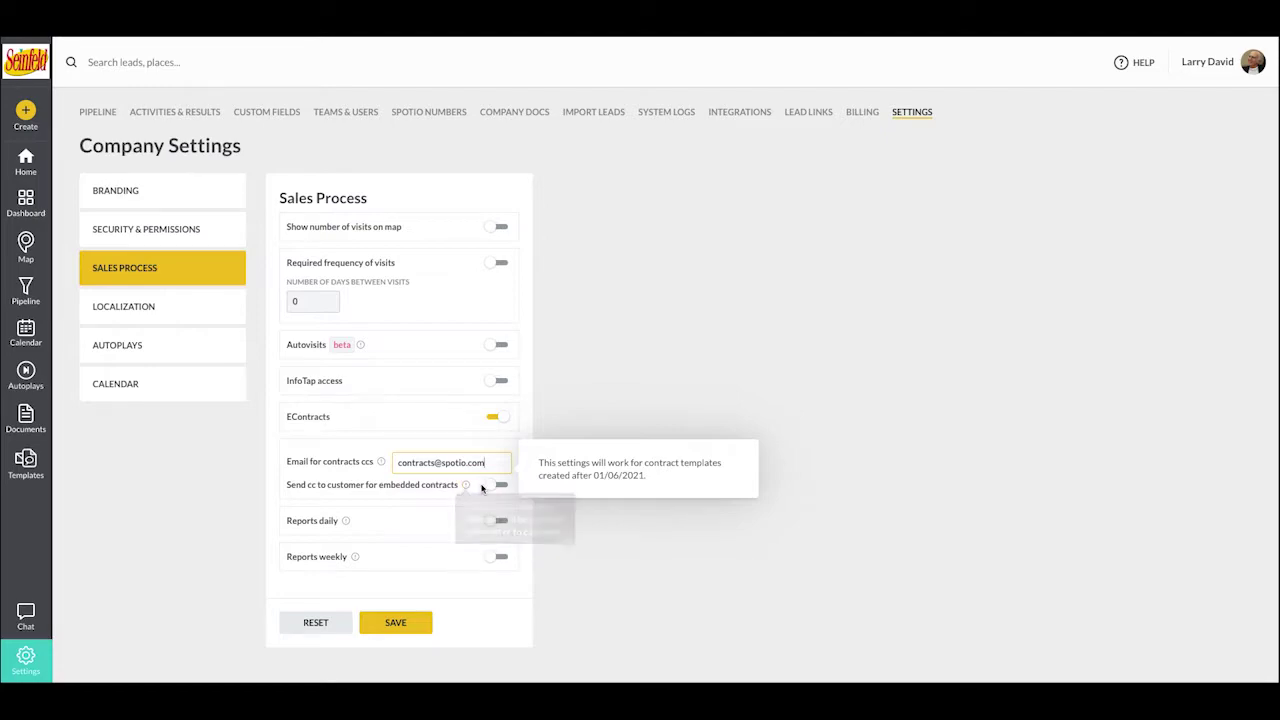
pyautogui.click(490, 488)
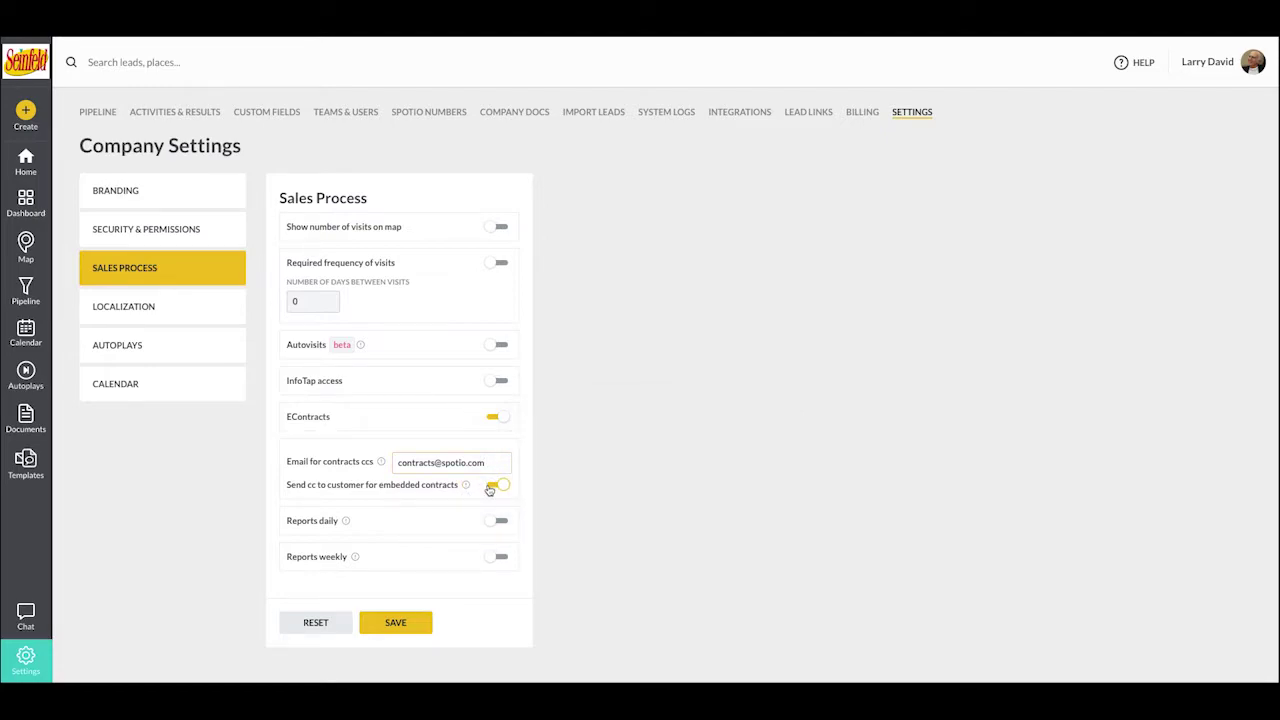
pyautogui.click(401, 624)
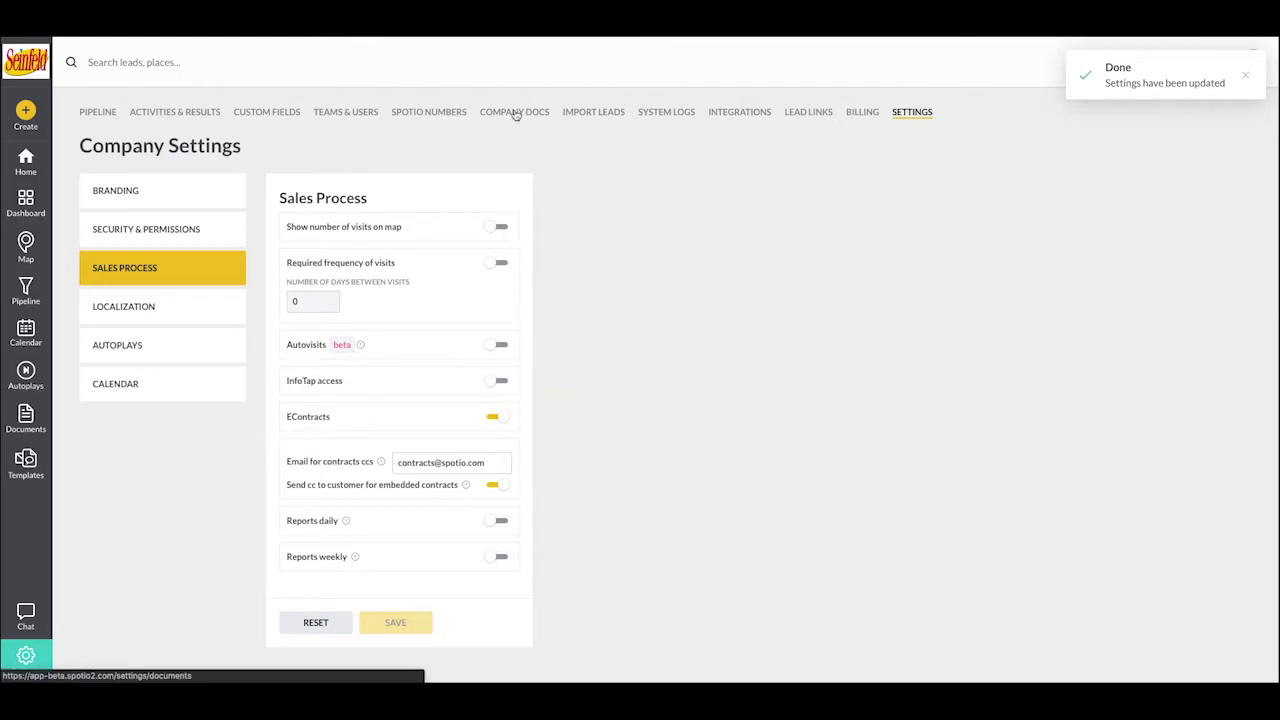
pyautogui.click(515, 115)
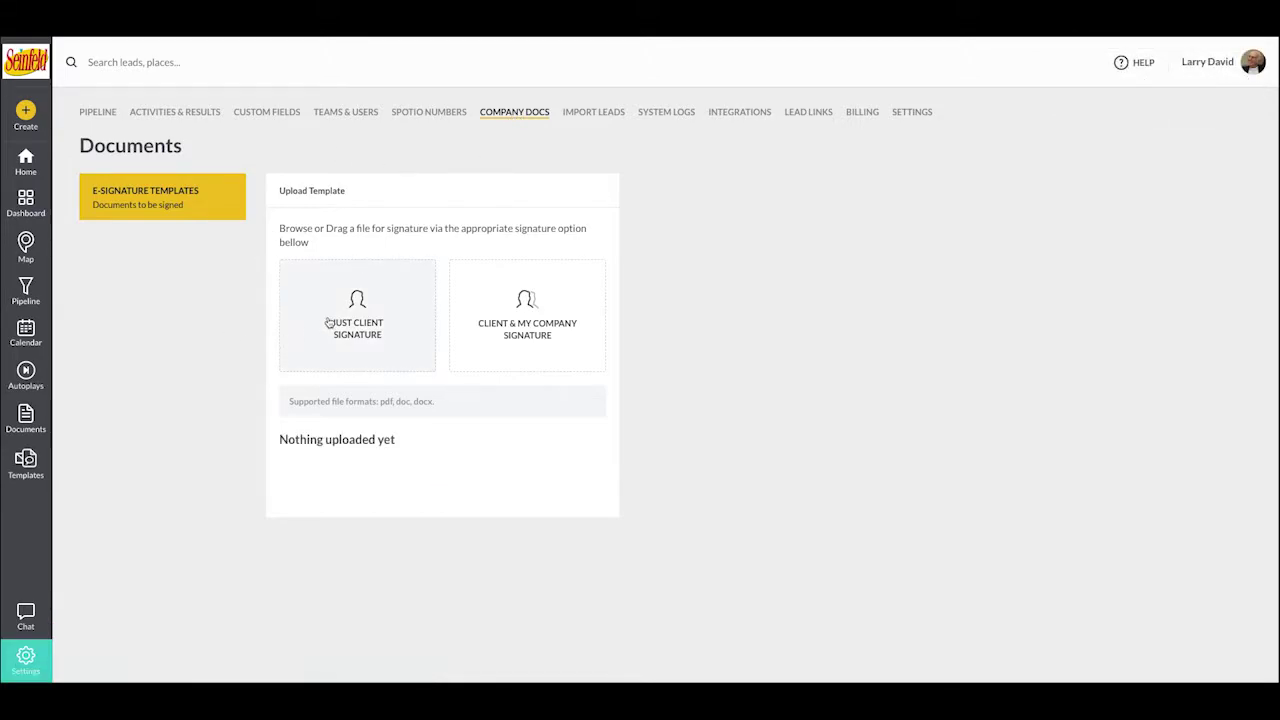
# - Upload Contract Template.pdf from the Downloads folder as a new e-signature template
pyautogui.click(495, 363)
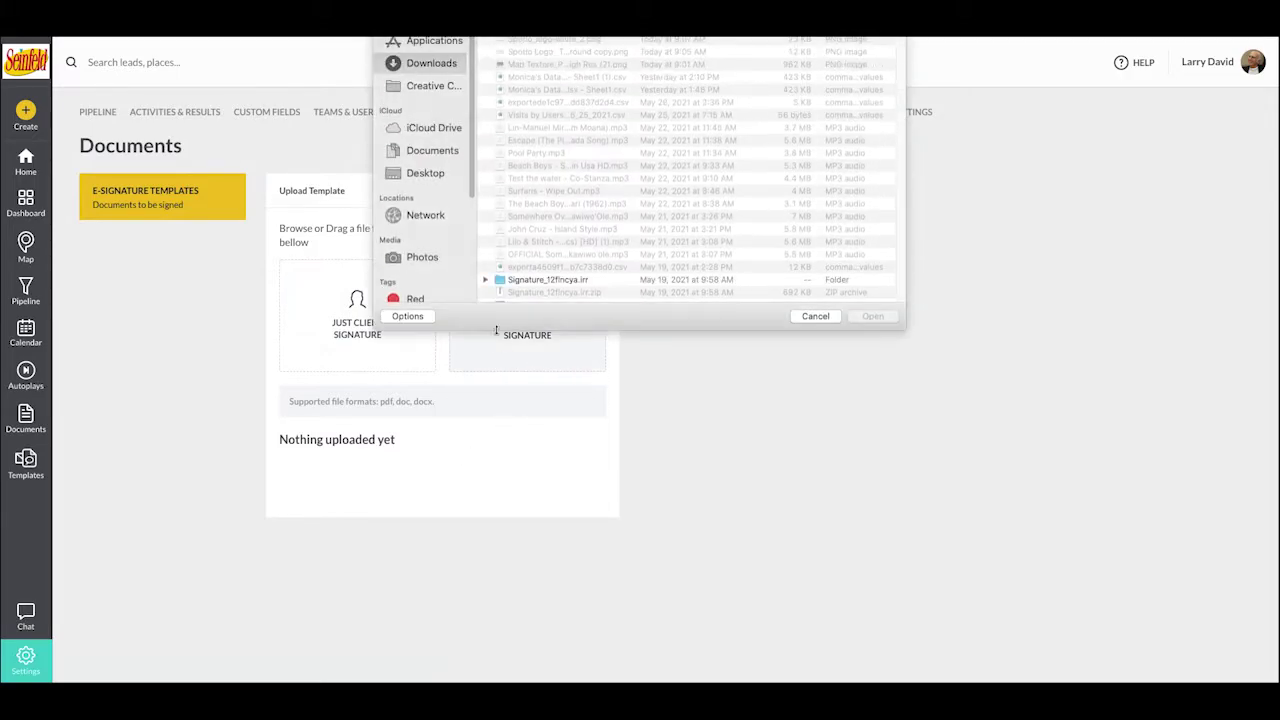
pyautogui.click(436, 172)
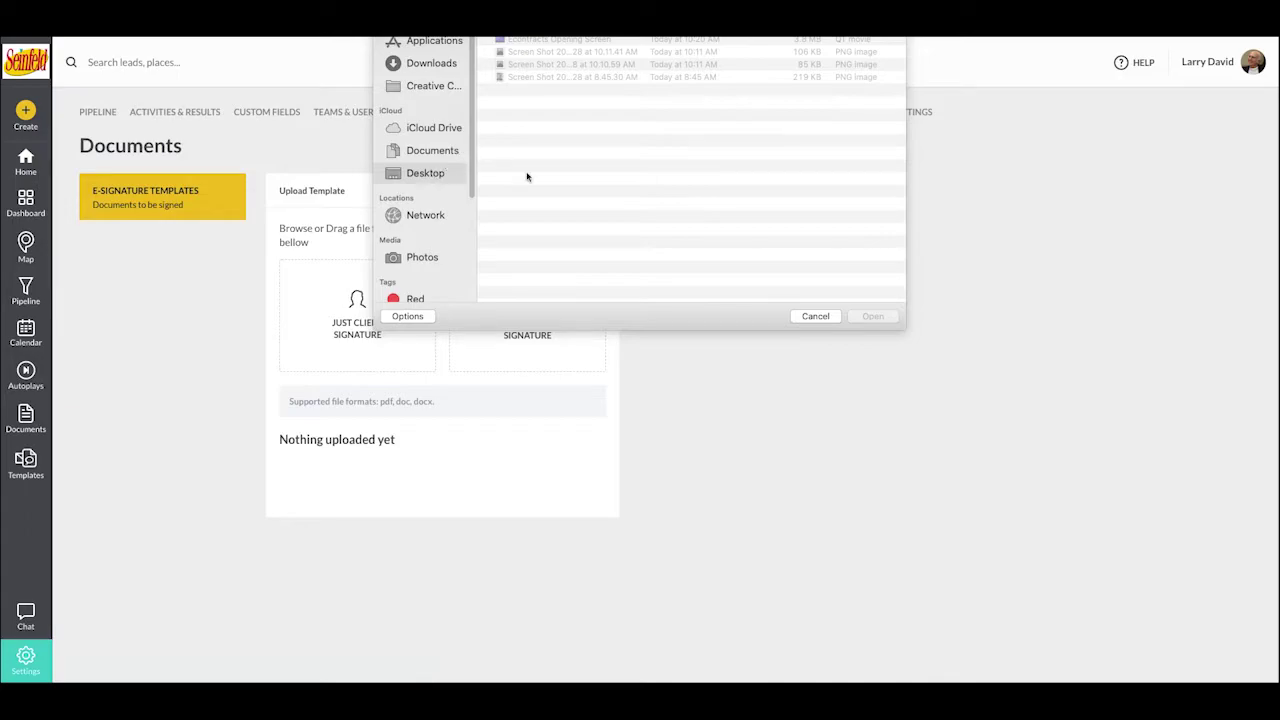
pyautogui.click(426, 66)
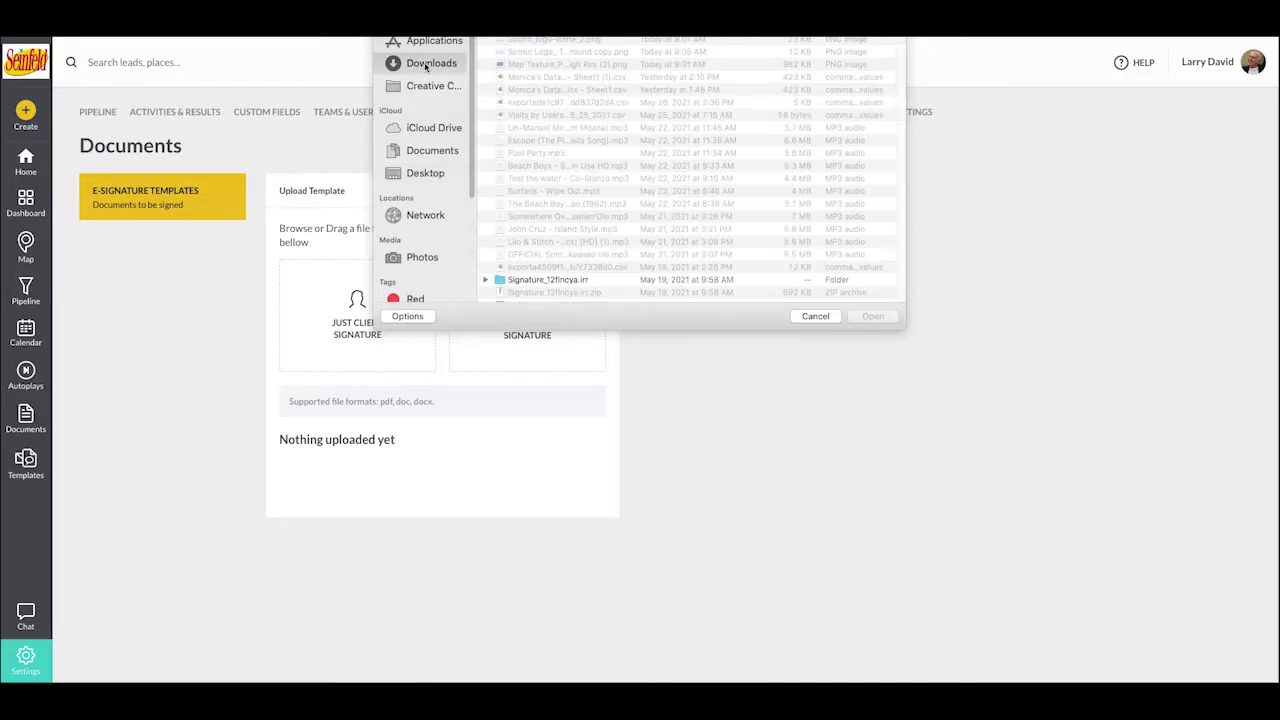
pyautogui.press('Return')
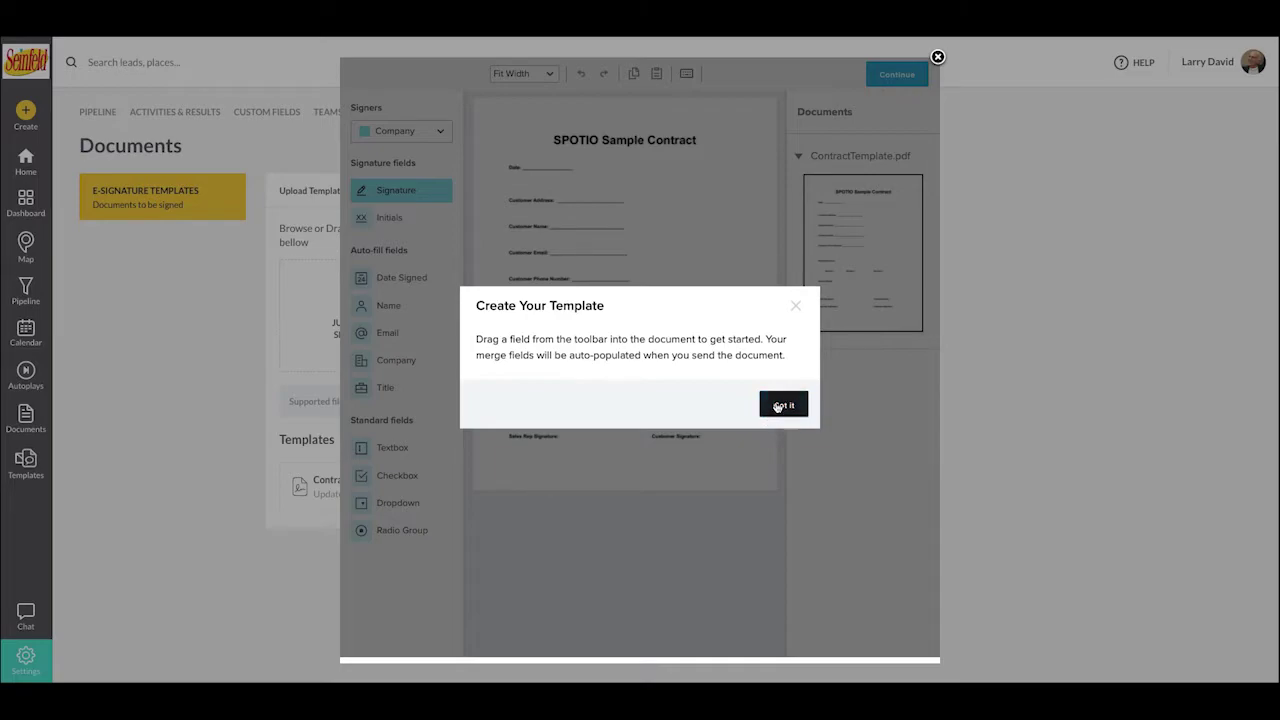
# - Dismiss the template introduction, zoom to 125%, and make Me (now) the signer
pyautogui.click(778, 404)
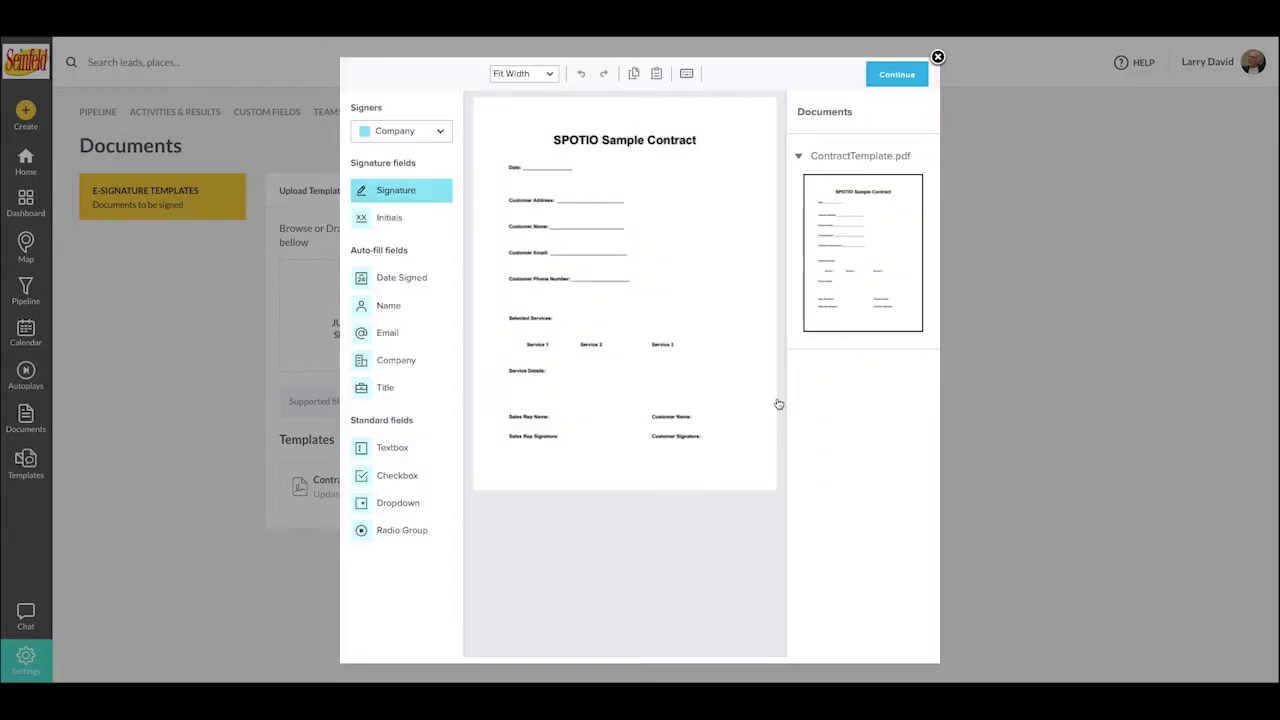
pyautogui.click(549, 76)
pyautogui.click(518, 206)
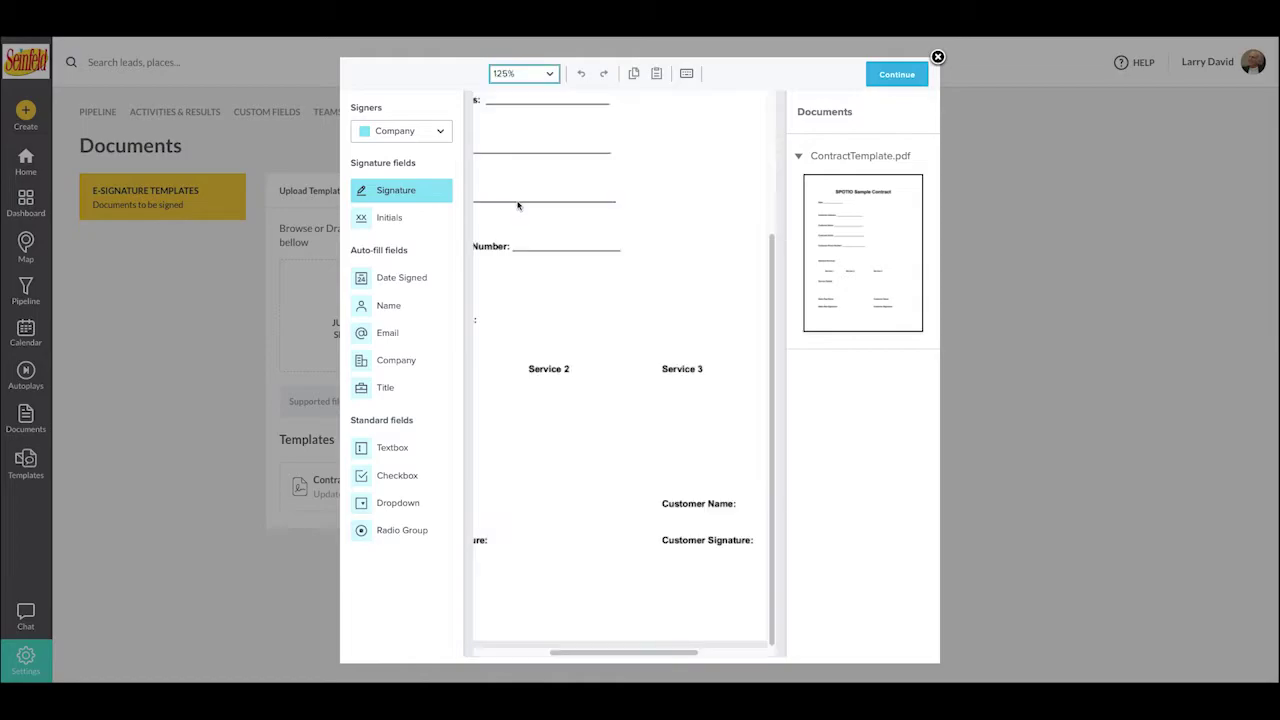
pyautogui.scroll(4, 518, 206)
pyautogui.hscroll(-3, 518, 206)
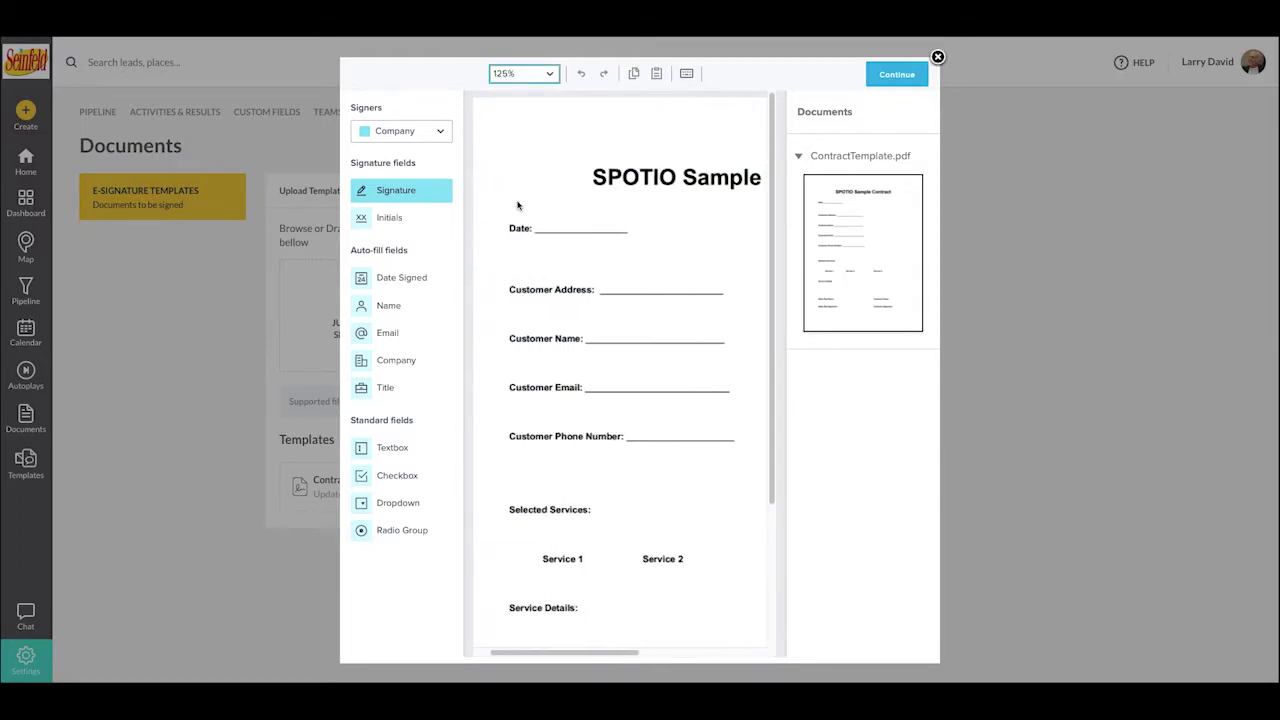
pyautogui.hscroll(3, 517, 205)
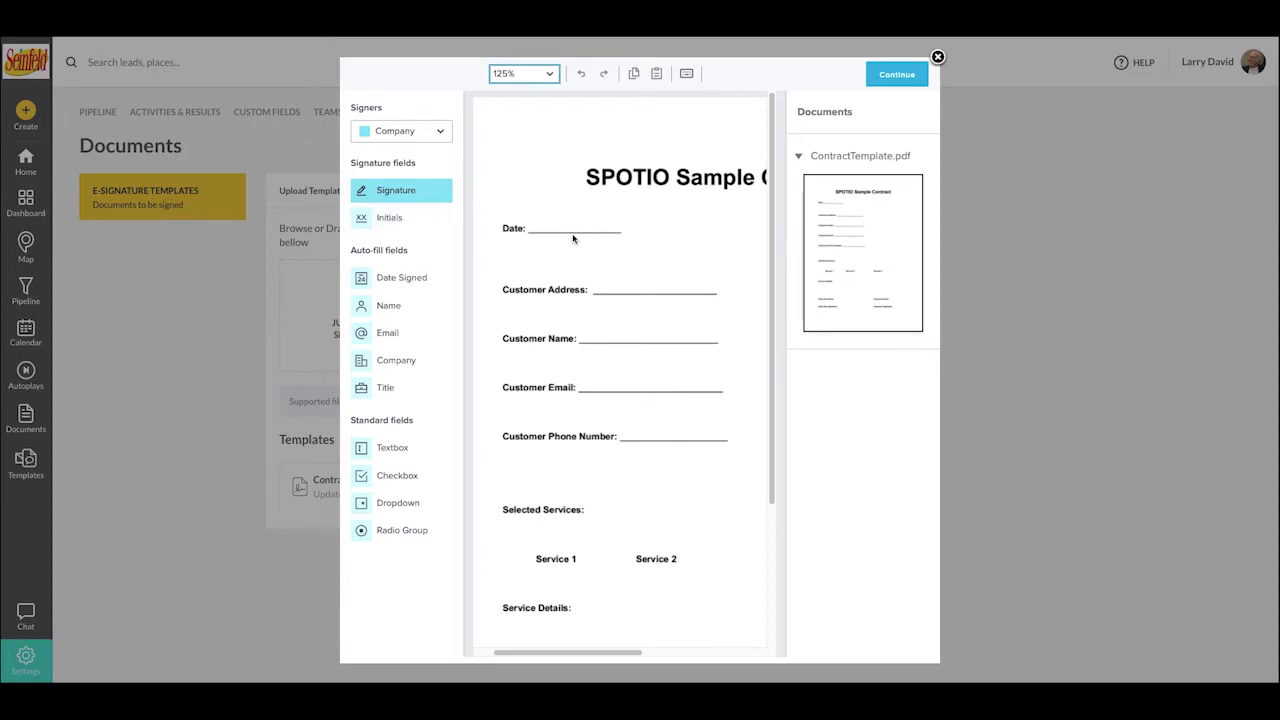
pyautogui.click(421, 136)
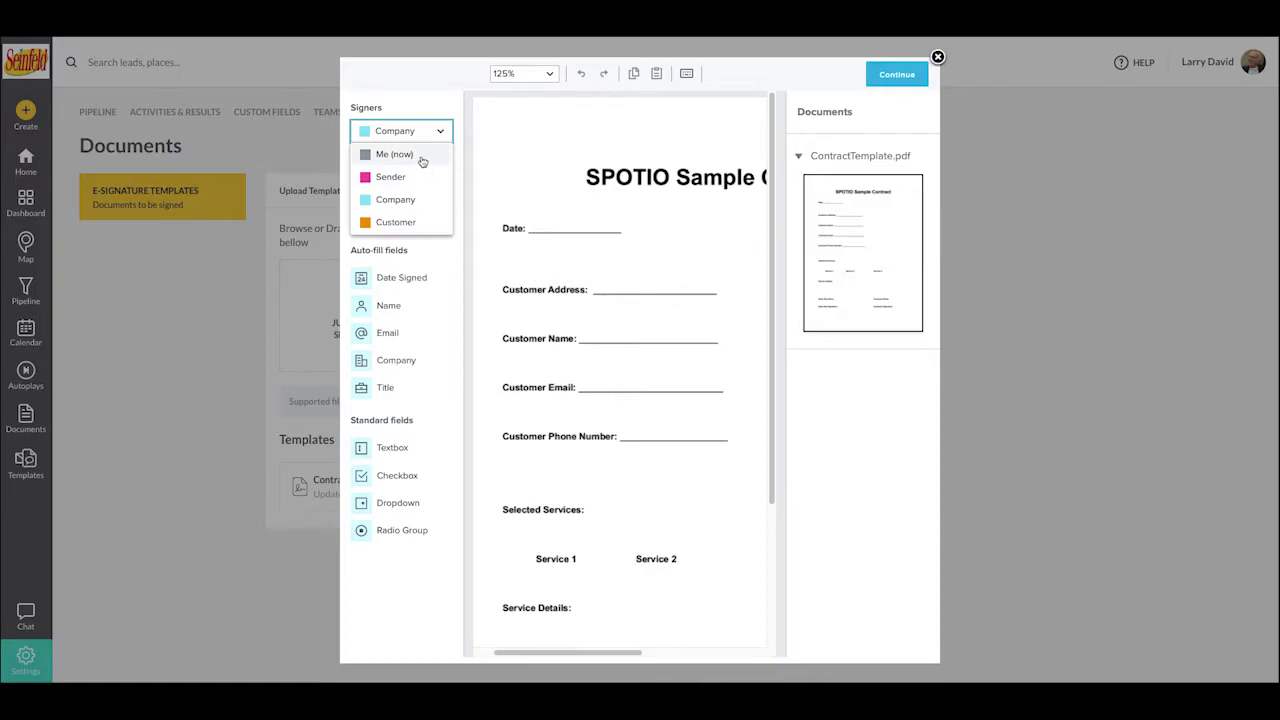
pyautogui.click(422, 158)
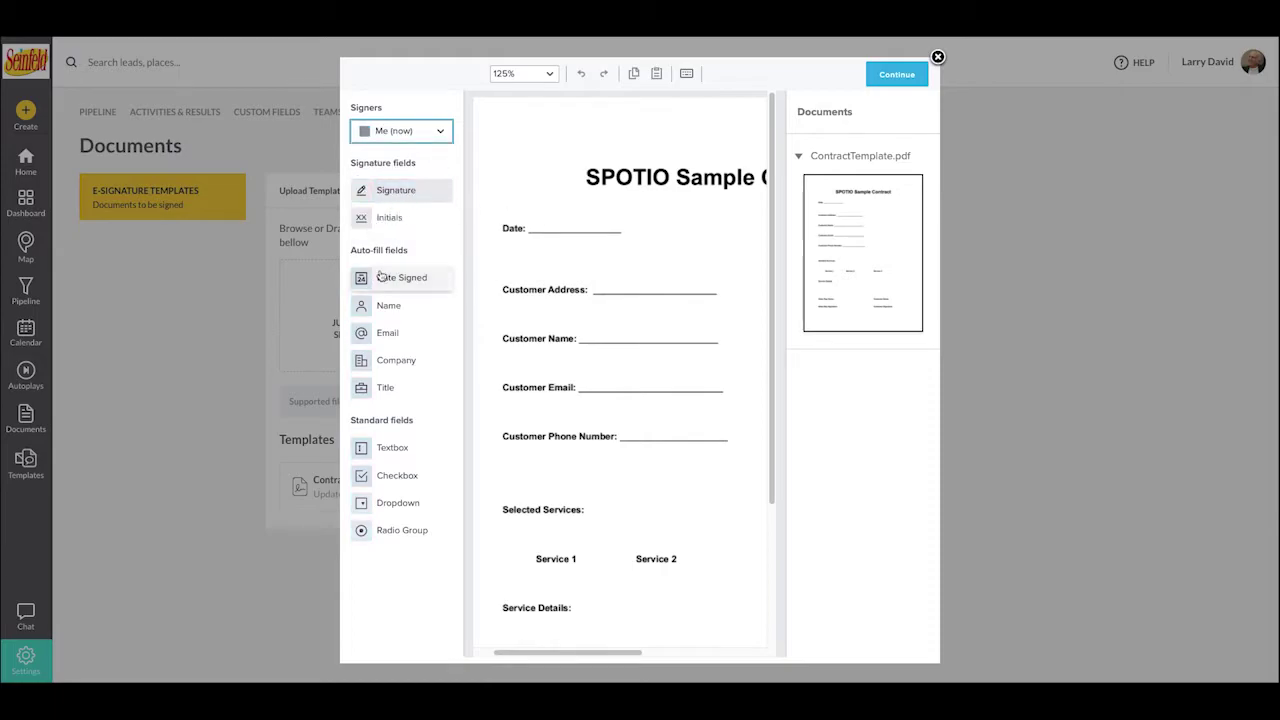
# - Place a test textbox reading 'Manual Text I type right now' on the Date line, then delete it
pyautogui.click(370, 447)
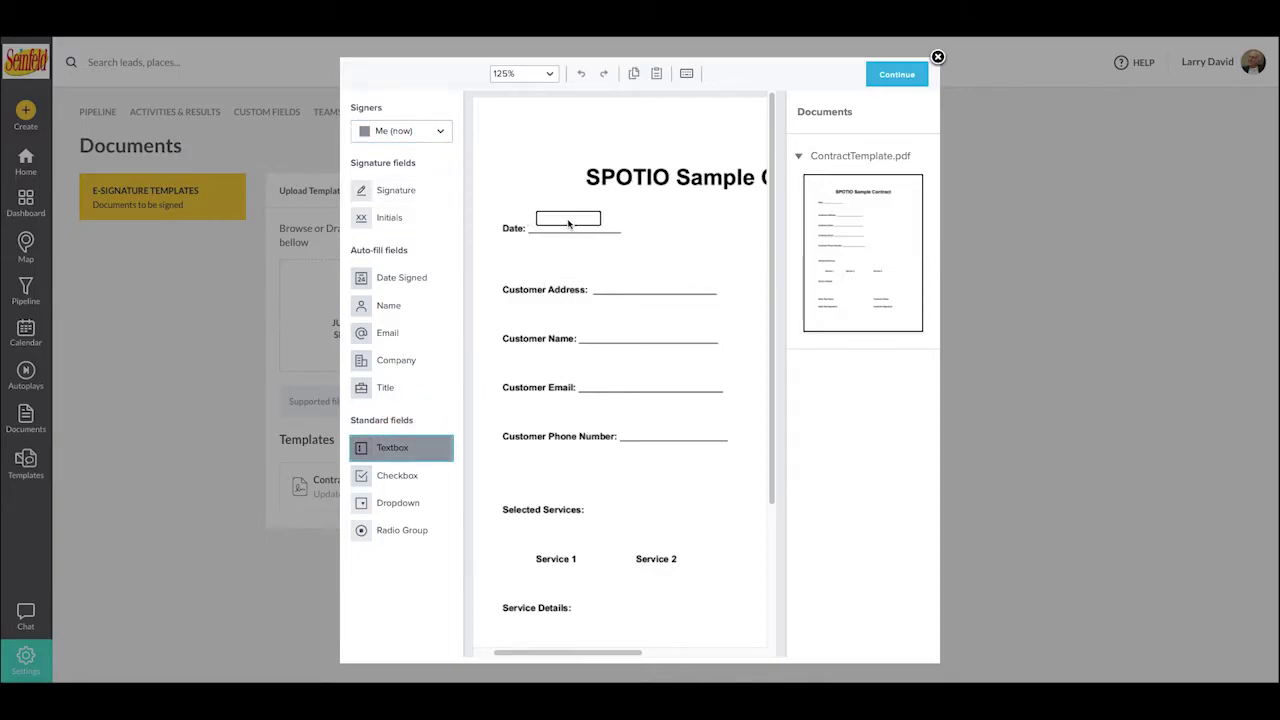
pyautogui.click(570, 224)
pyautogui.write('M')
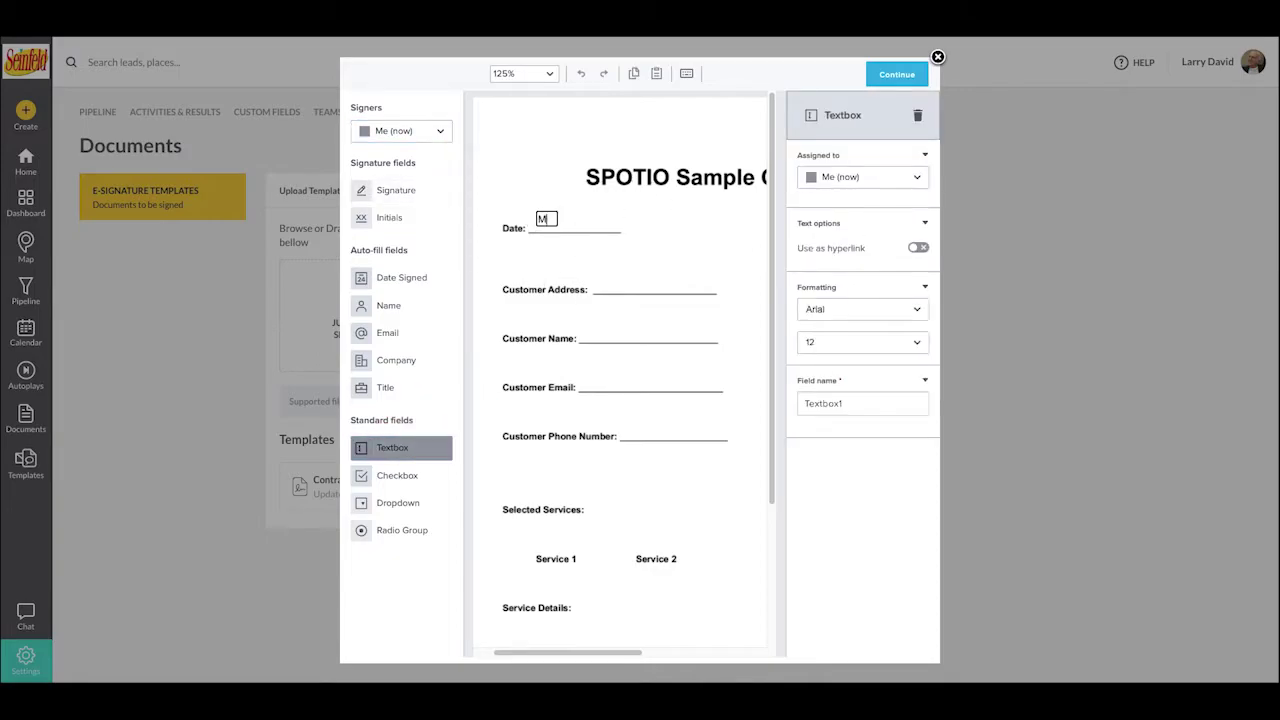
pyautogui.write('anual Text I ty')
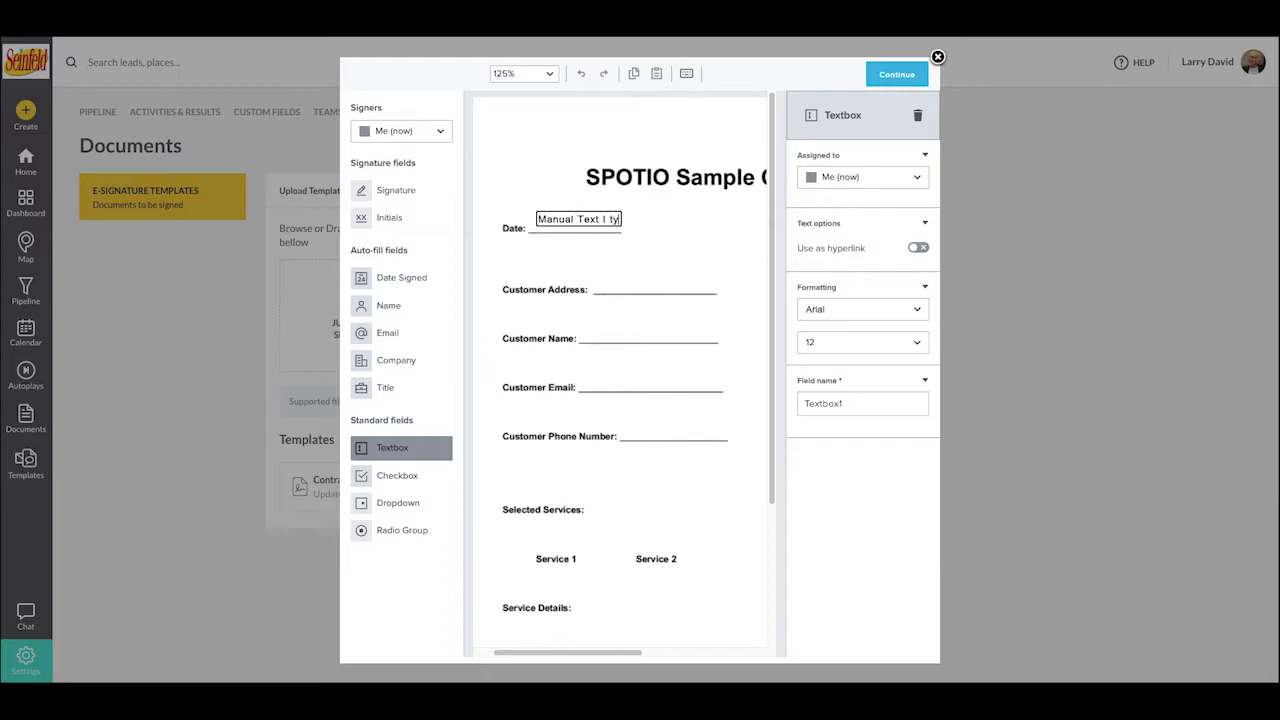
pyautogui.write('pe right now')
pyautogui.press('Delete')
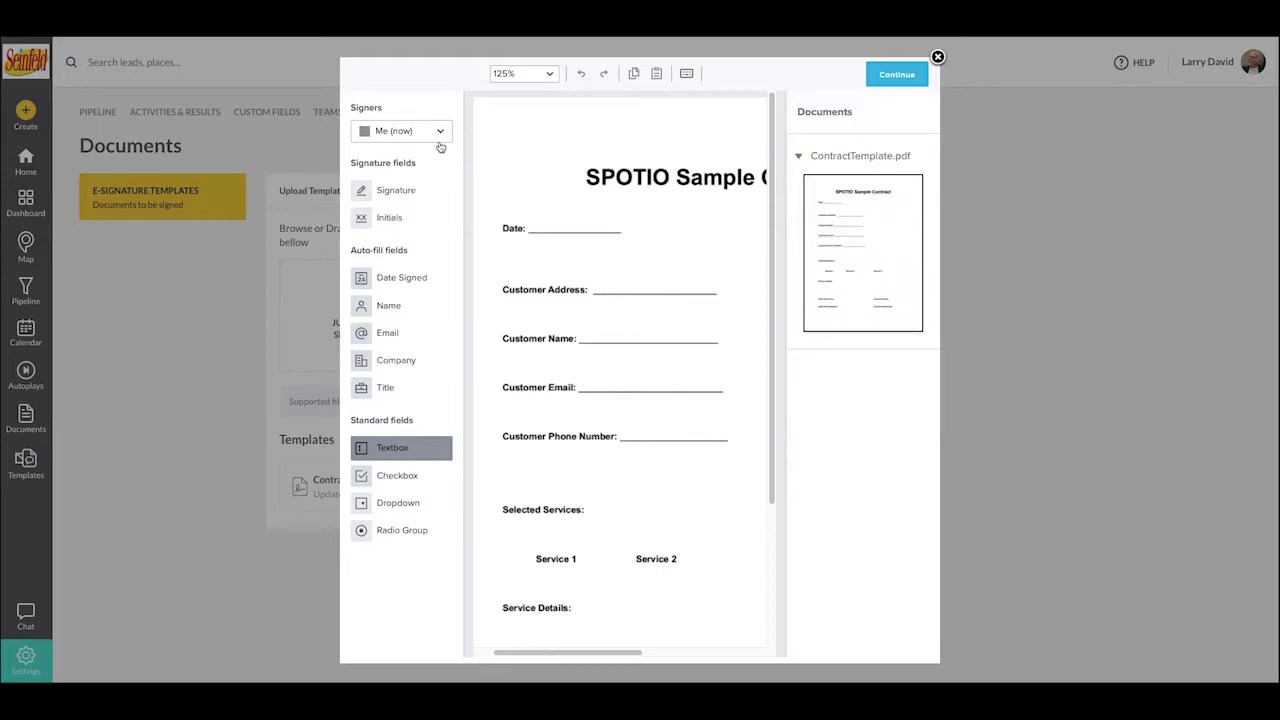
# - Place a Sender textbox on the Customer Address line, keeping its text type as Address
pyautogui.click(438, 131)
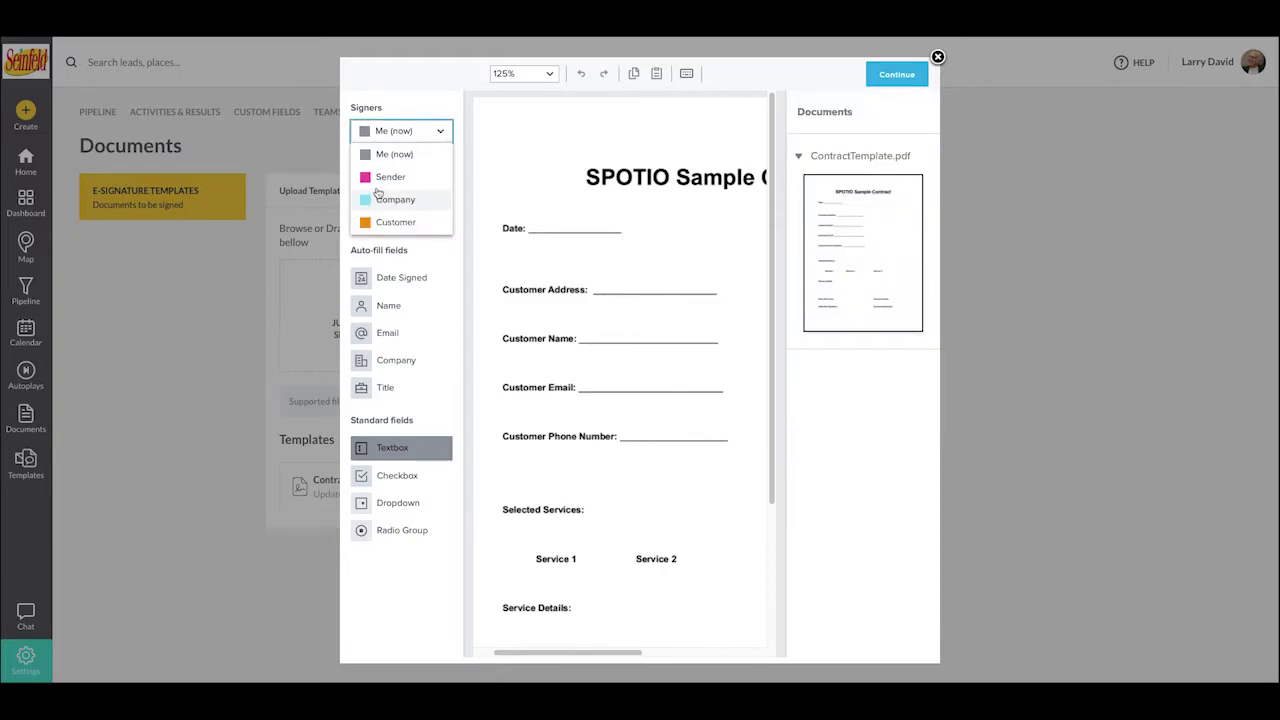
pyautogui.click(383, 178)
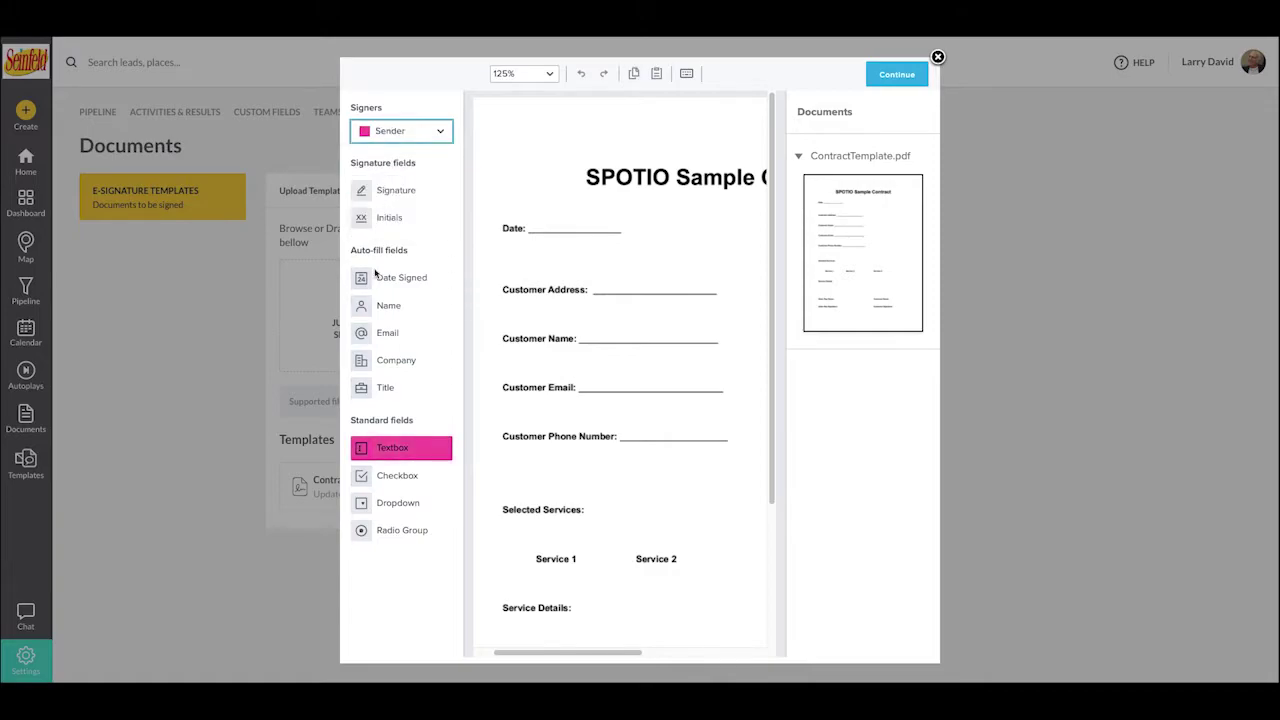
pyautogui.moveTo(406, 449); pyautogui.dragTo(666, 286)
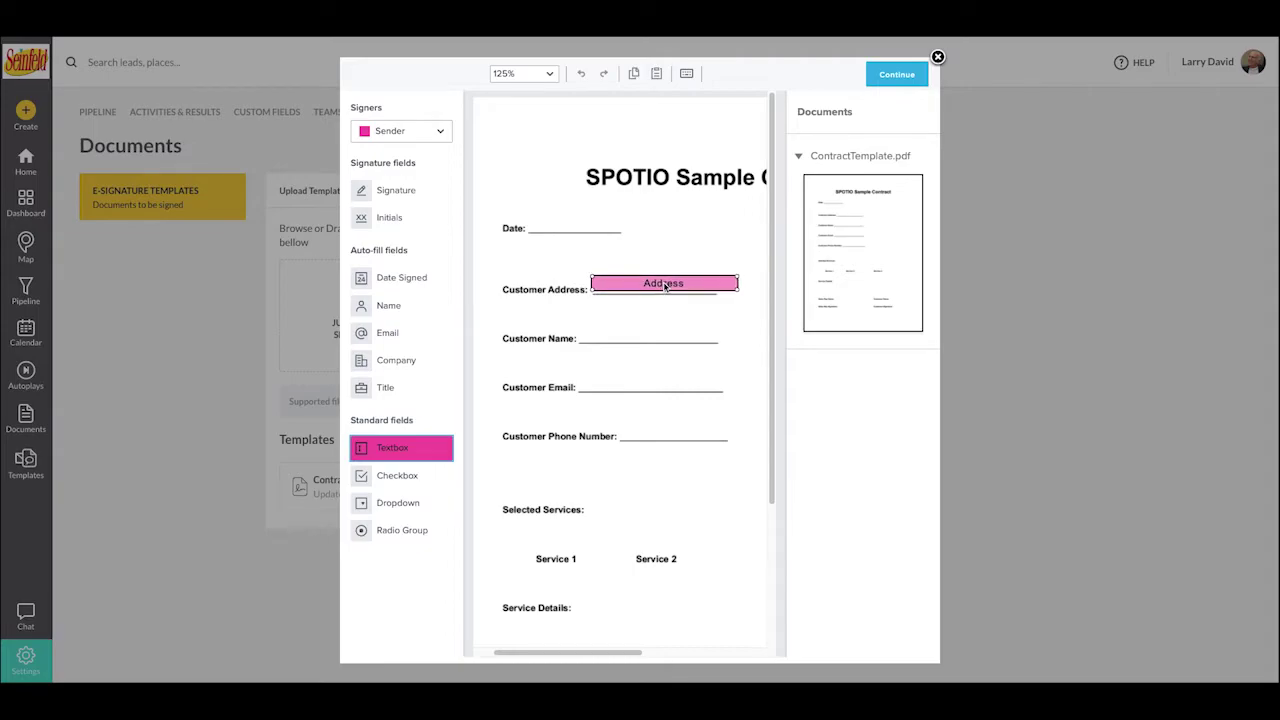
pyautogui.click(664, 284)
pyautogui.click(664, 284)
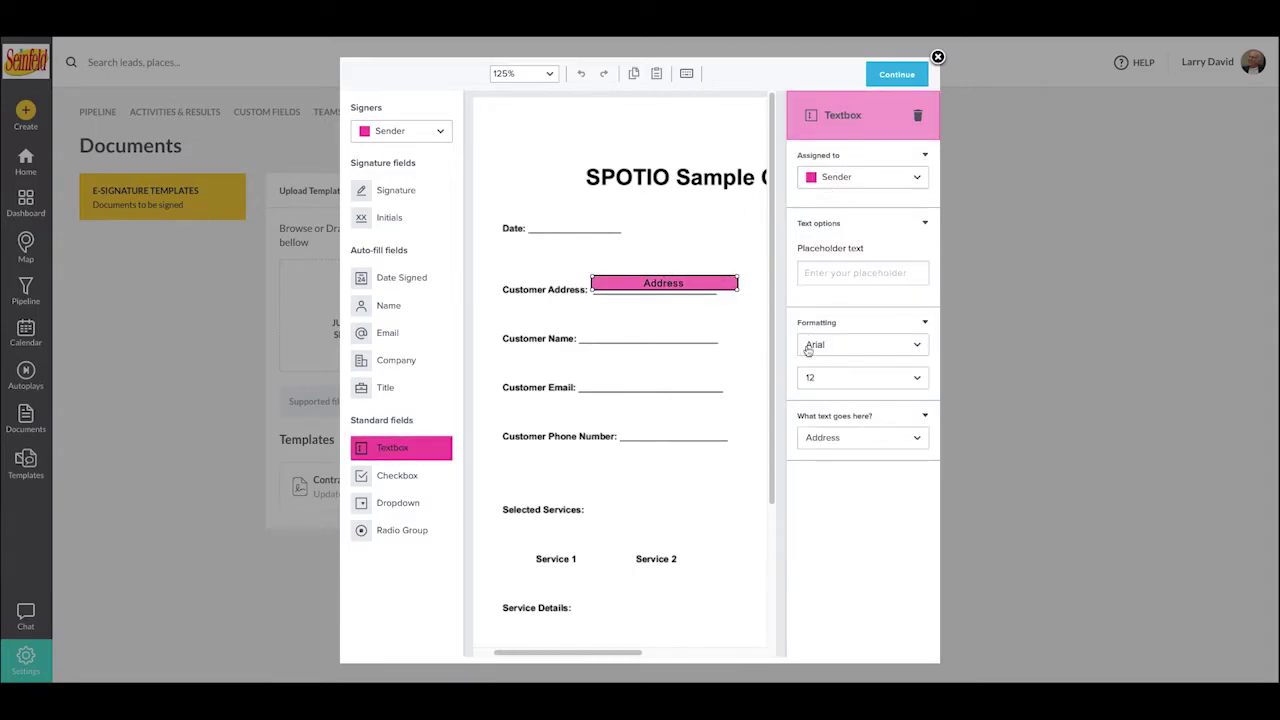
pyautogui.click(850, 442)
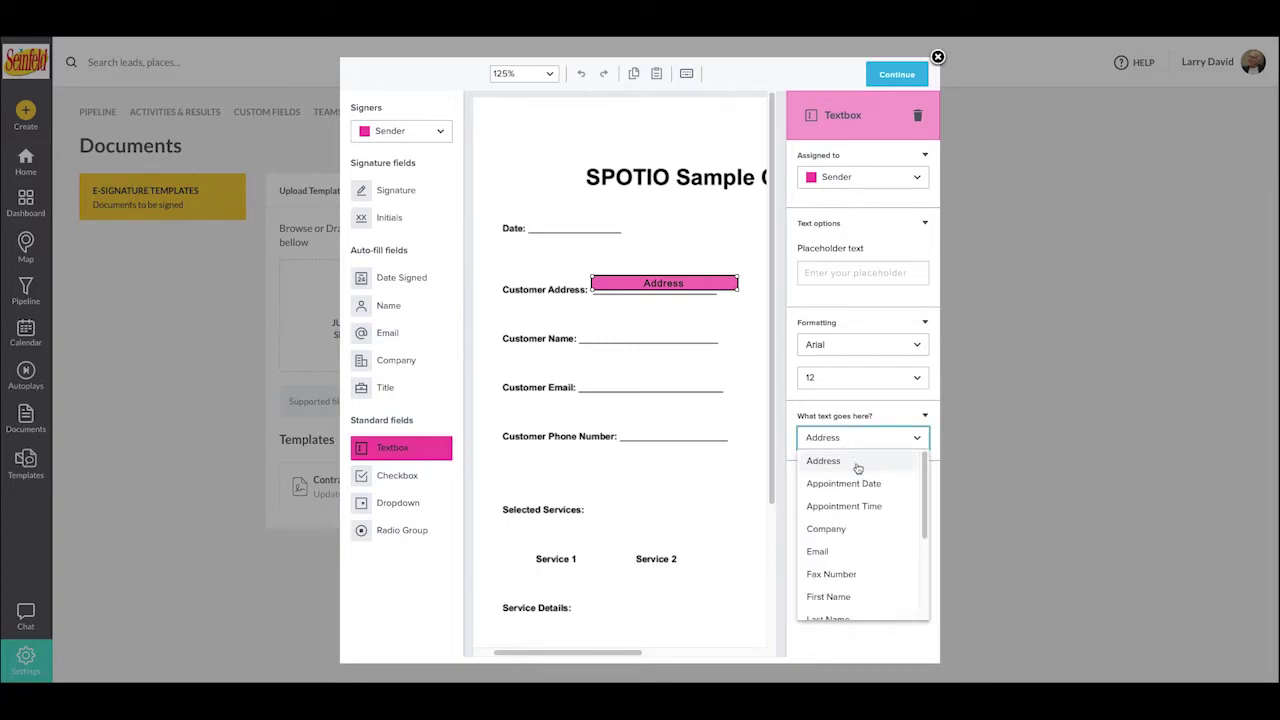
pyautogui.scroll(-3, 857, 514)
pyautogui.scroll(3, 857, 514)
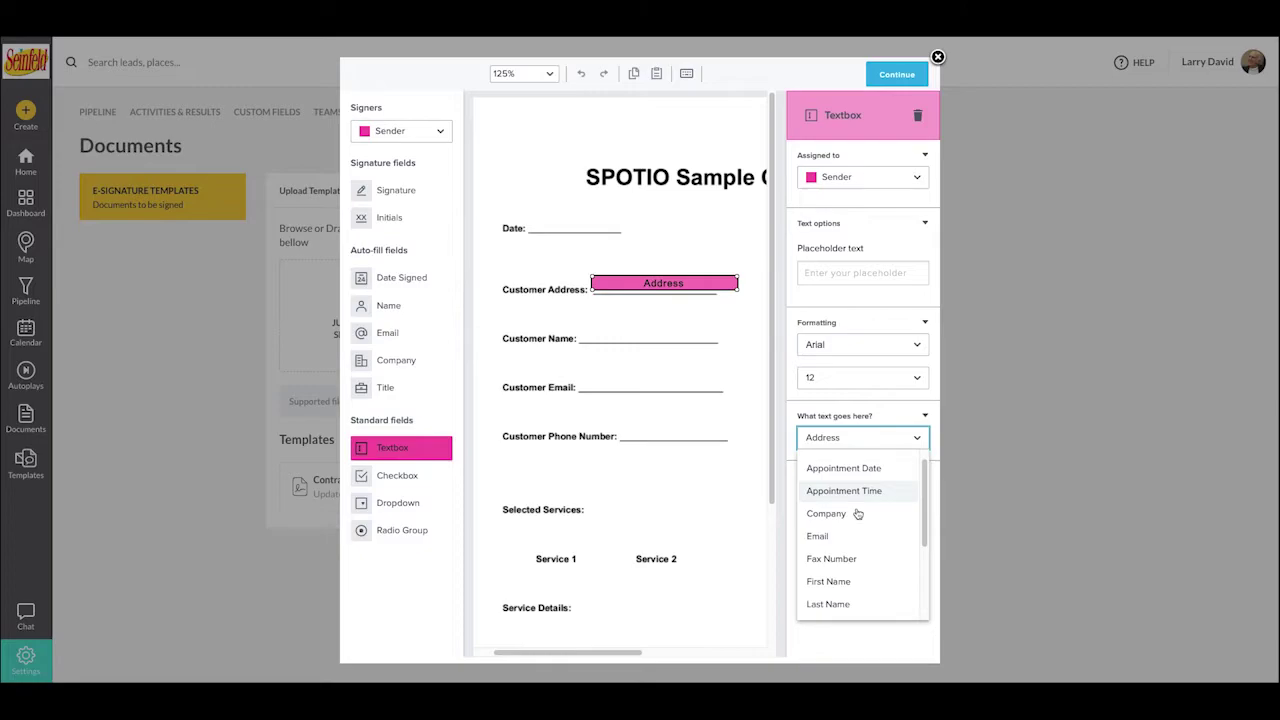
pyautogui.click(865, 415)
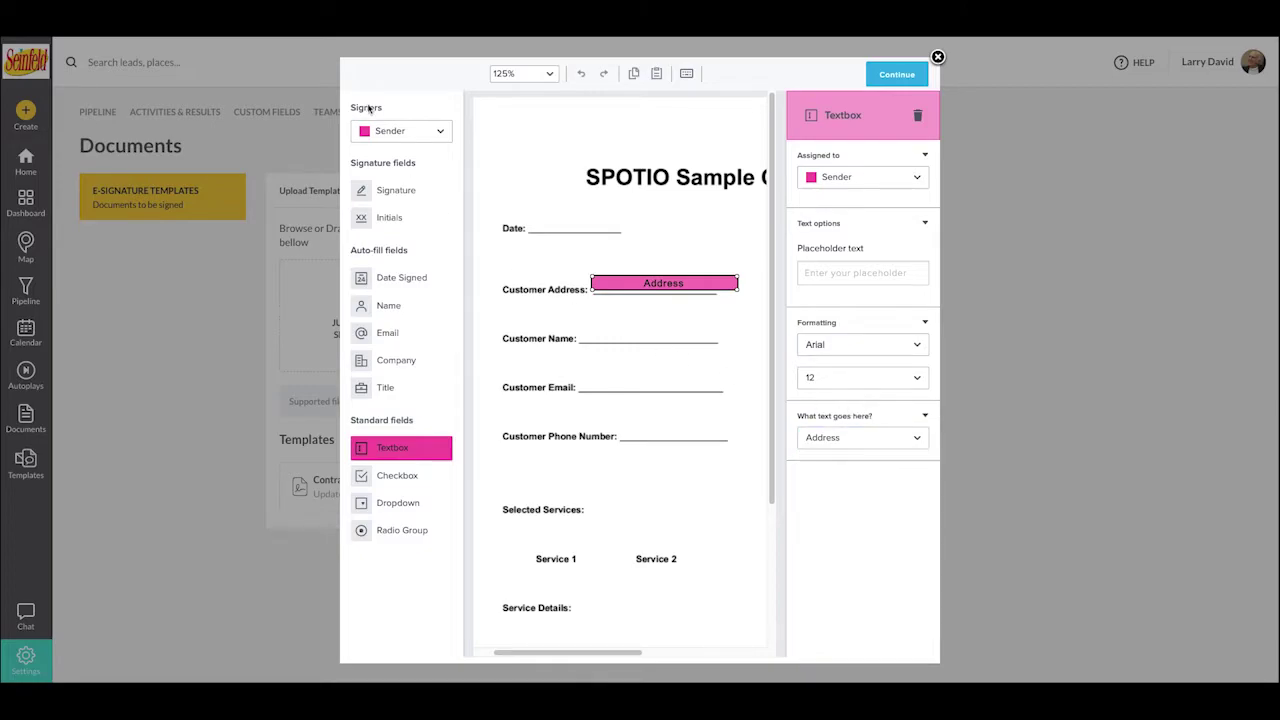
# - Switch the signer to Company, then Customer, and delete the Address field
pyautogui.click(388, 133)
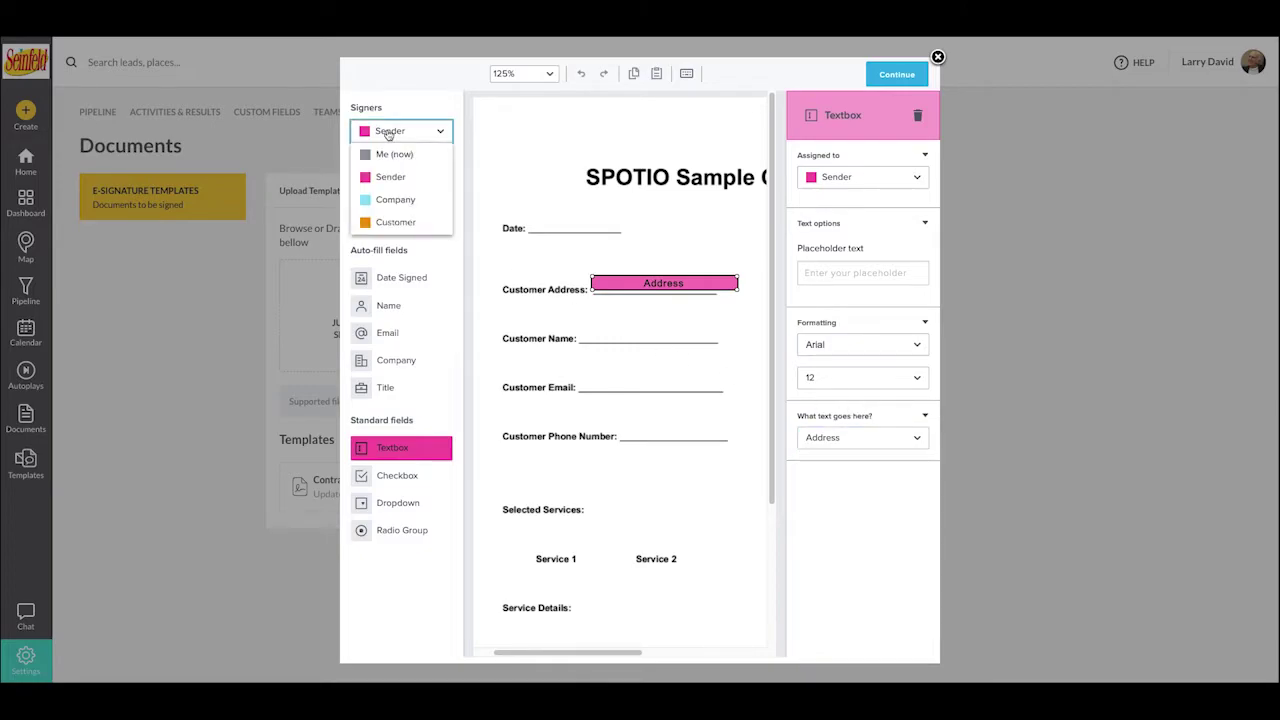
pyautogui.click(386, 204)
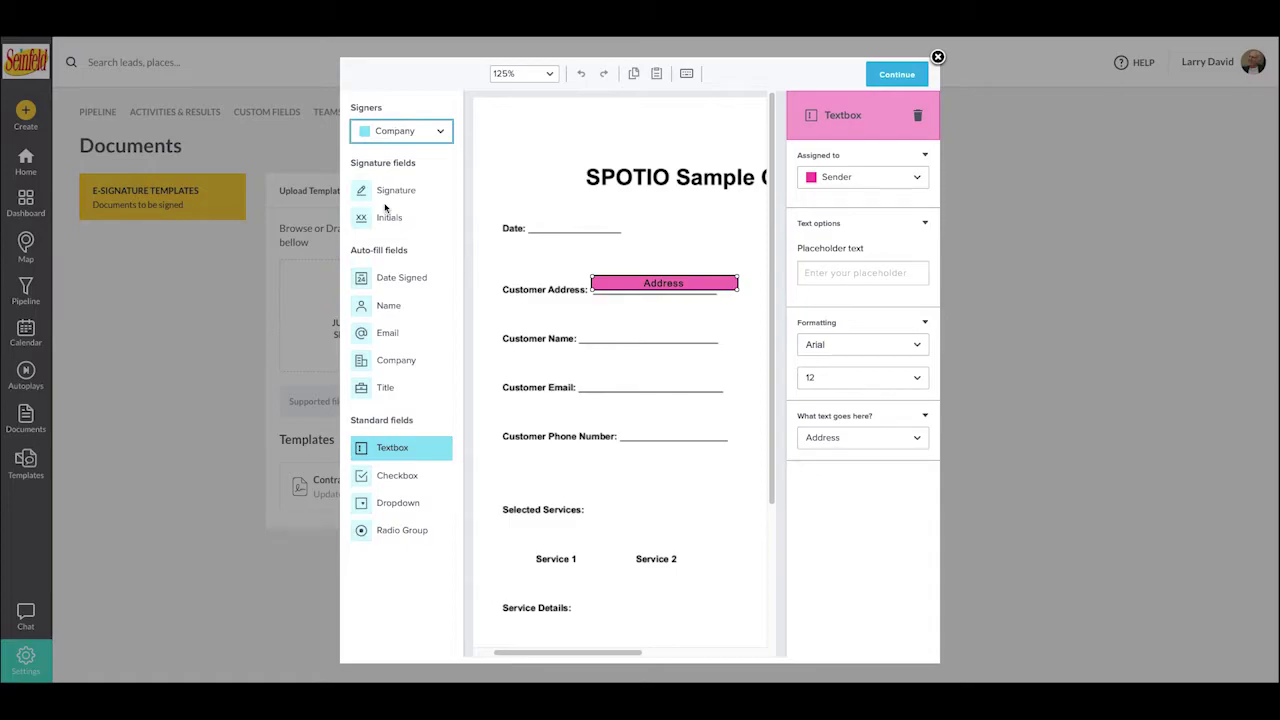
pyautogui.click(438, 134)
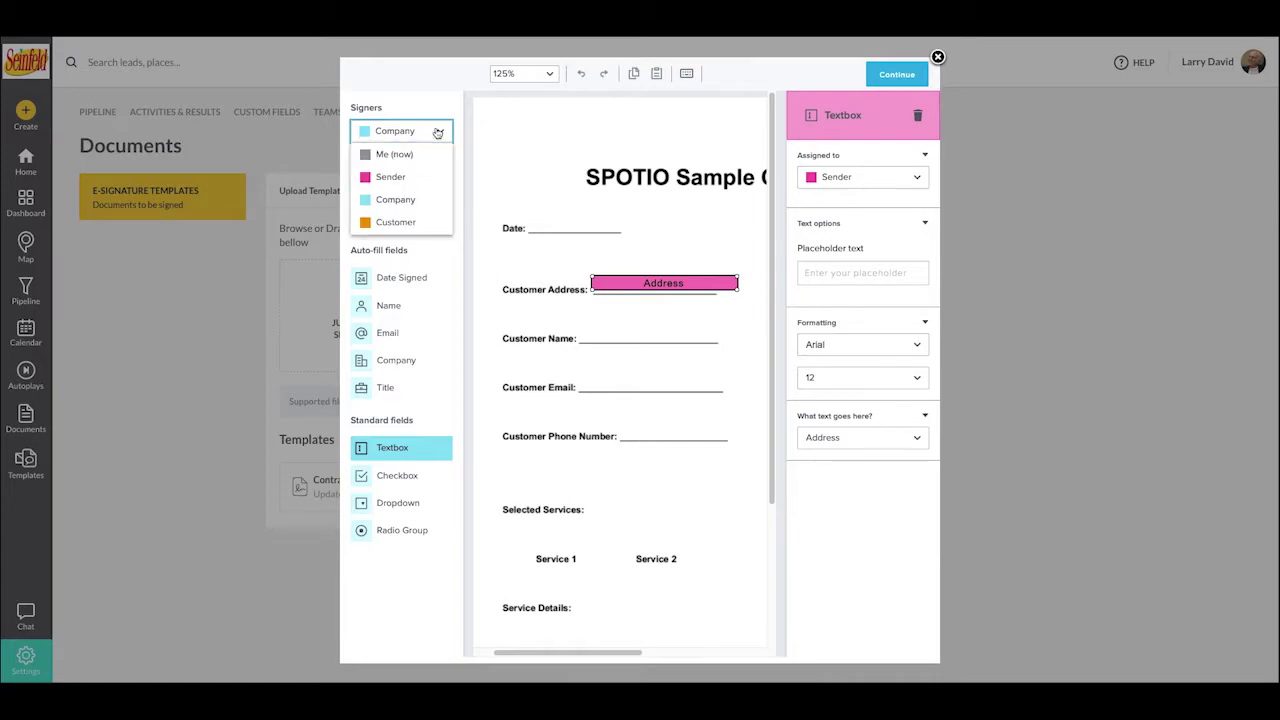
pyautogui.click(420, 223)
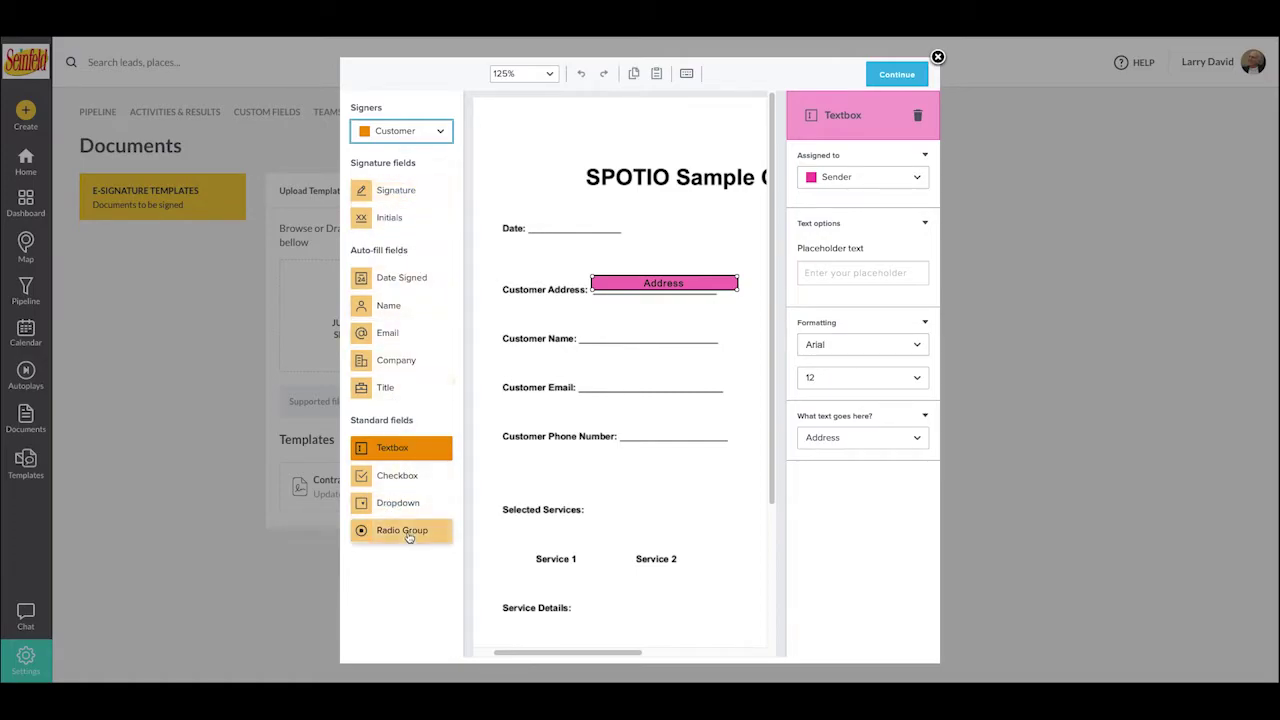
pyautogui.click(918, 116)
# - Zoom the contract to fit the page width
pyautogui.click(550, 73)
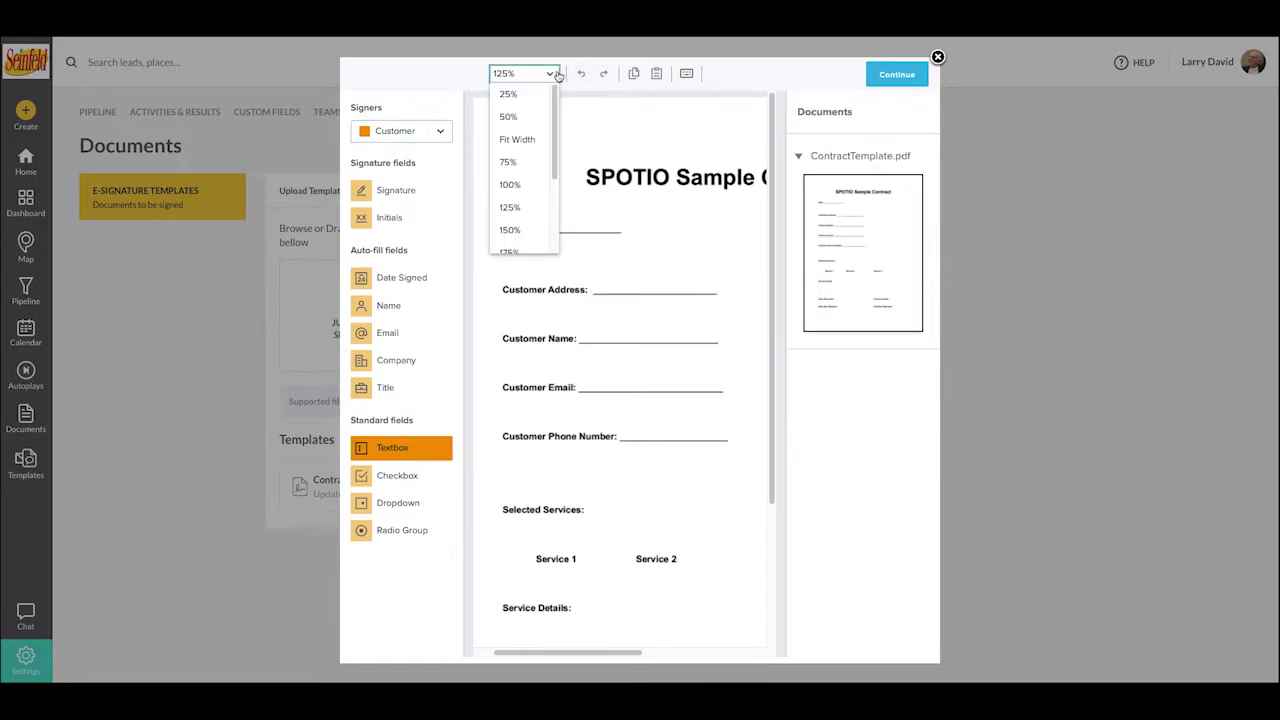
pyautogui.click(516, 138)
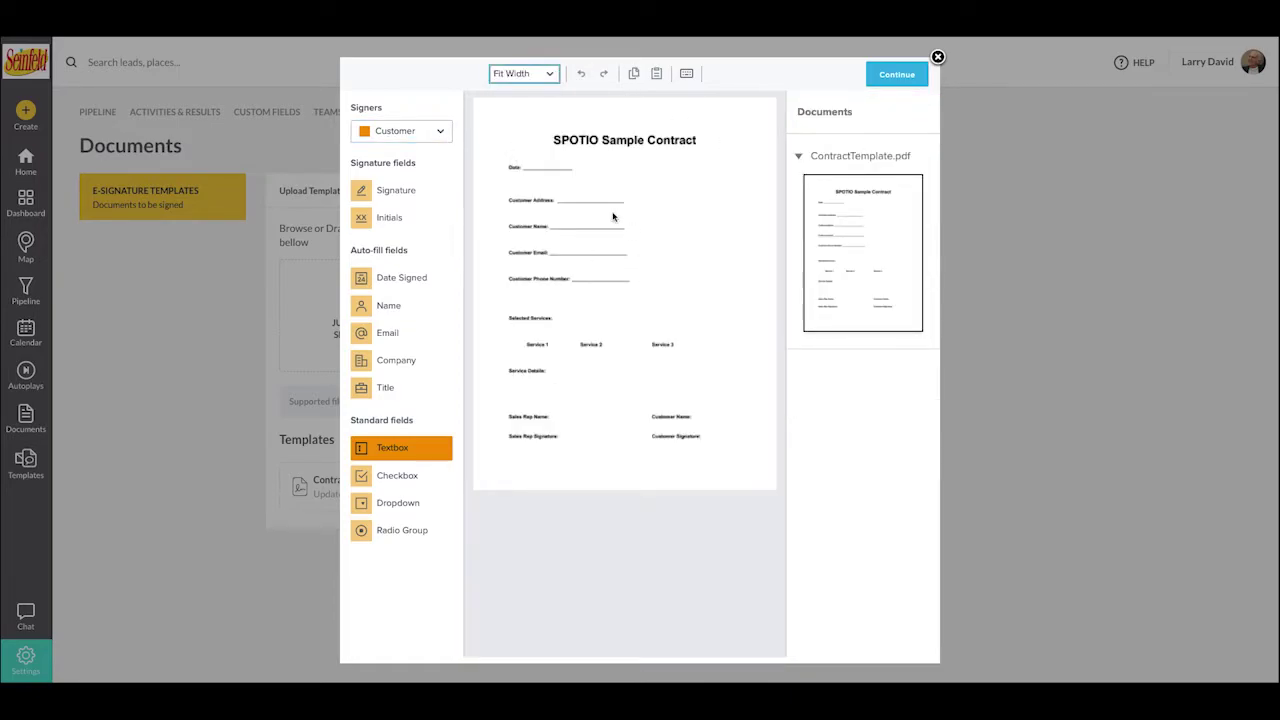
pyautogui.scroll(2, 586, 195)
pyautogui.scroll(-3, 586, 195)
pyautogui.scroll(2, 586, 195)
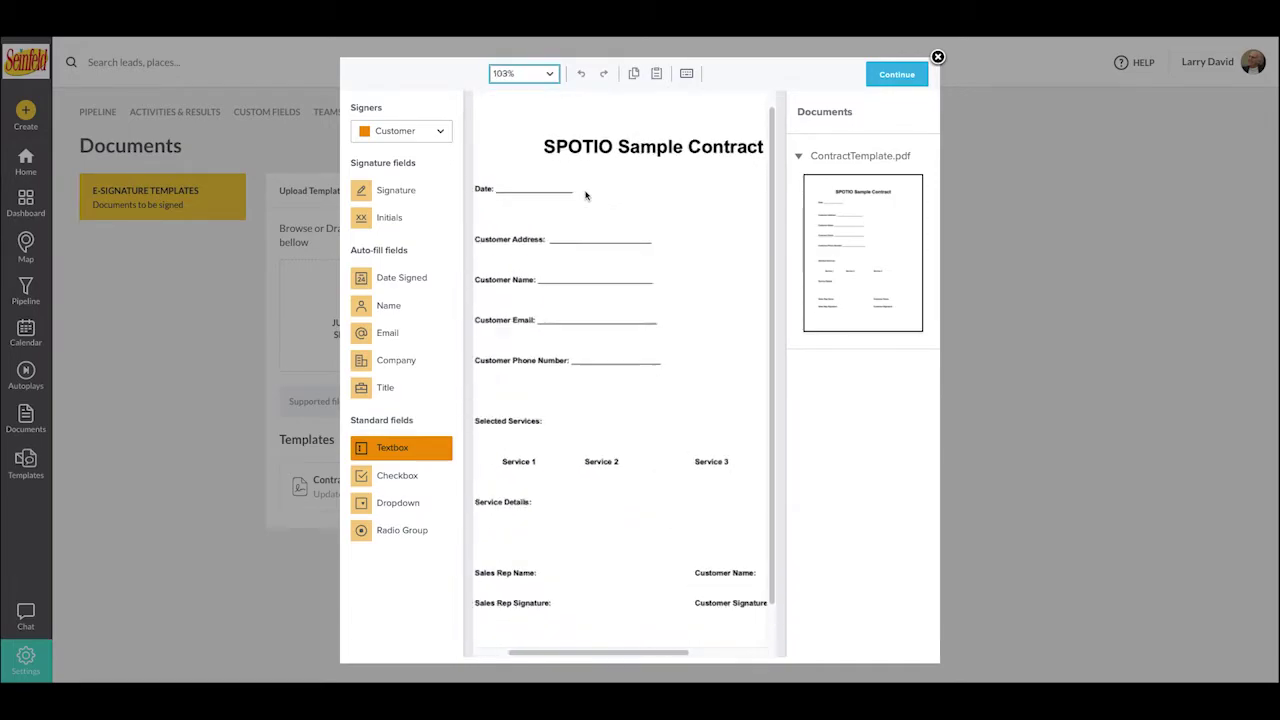
# - Add a Company-signed Date Signed field (MM / DD / YYYY) on the Date line
pyautogui.click(386, 134)
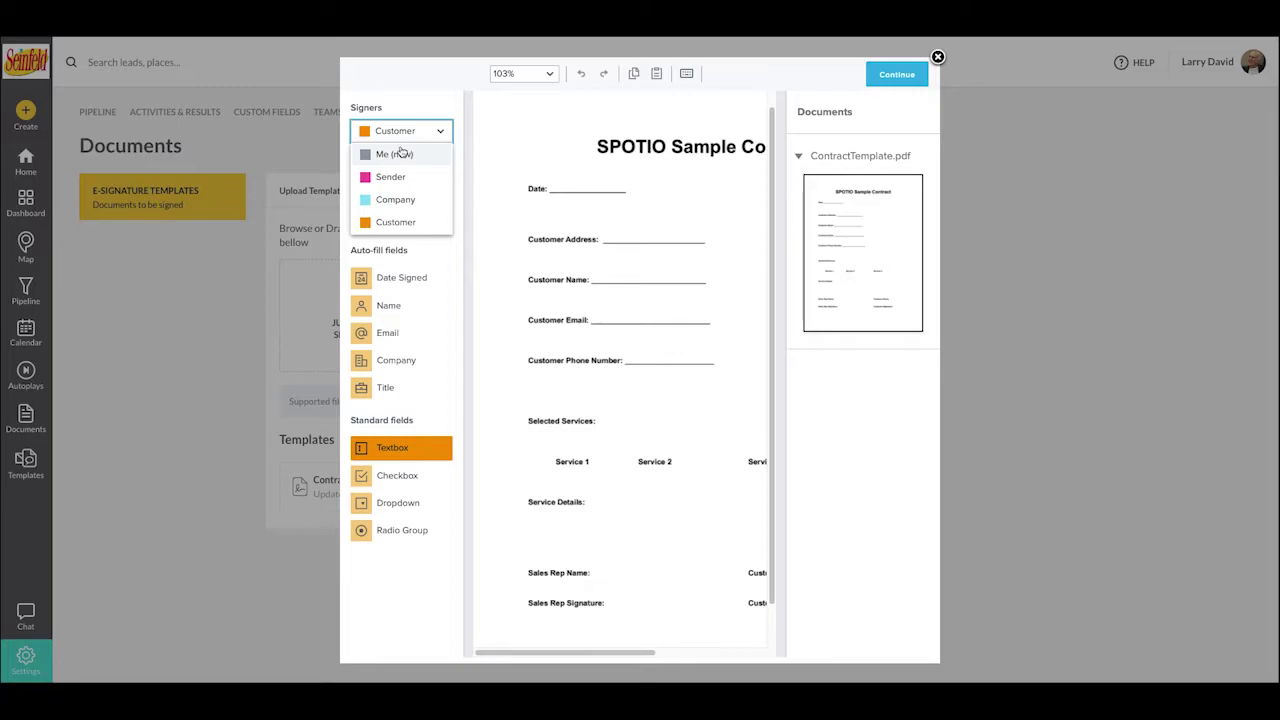
pyautogui.click(395, 200)
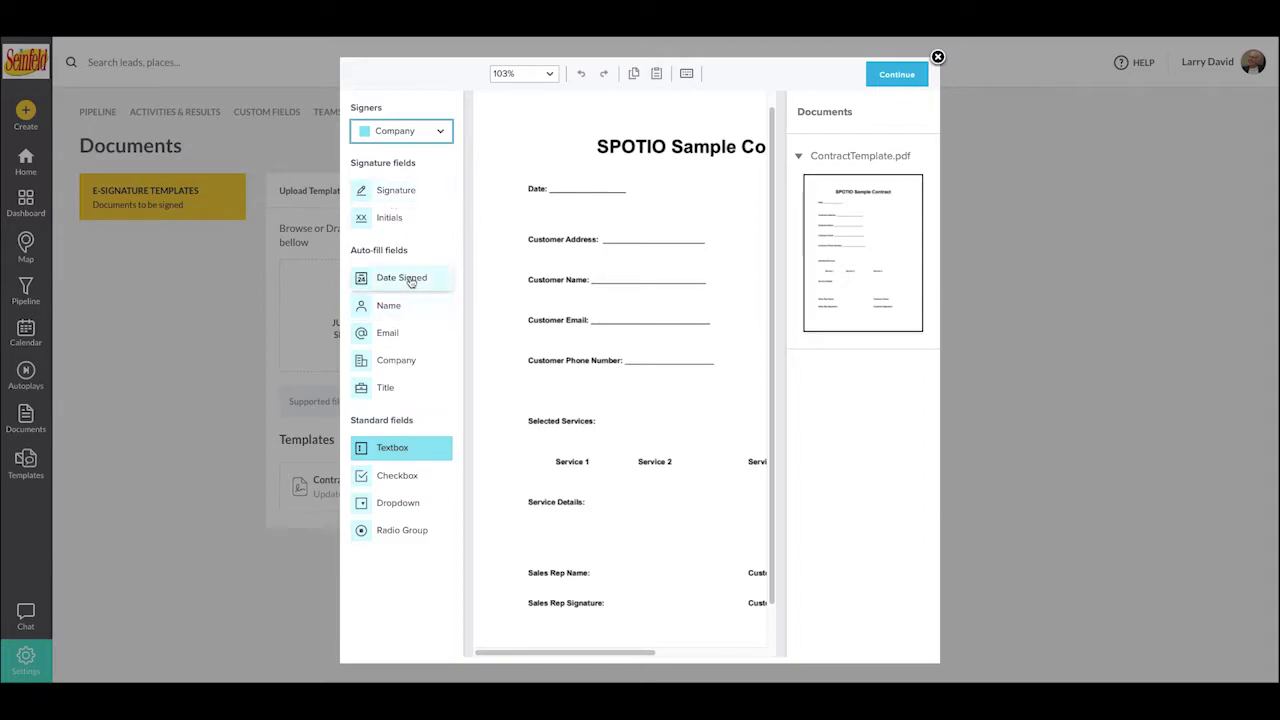
pyautogui.moveTo(410, 282); pyautogui.dragTo(579, 184)
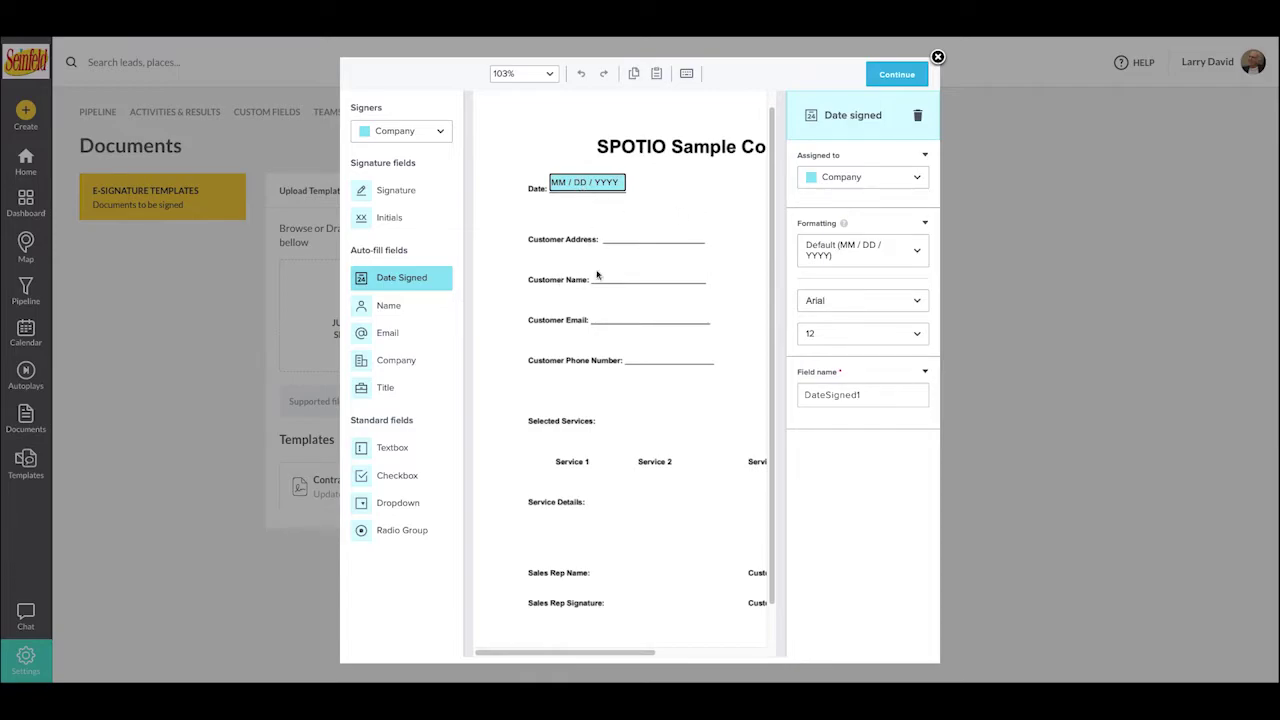
pyautogui.hscroll(2, 628, 266)
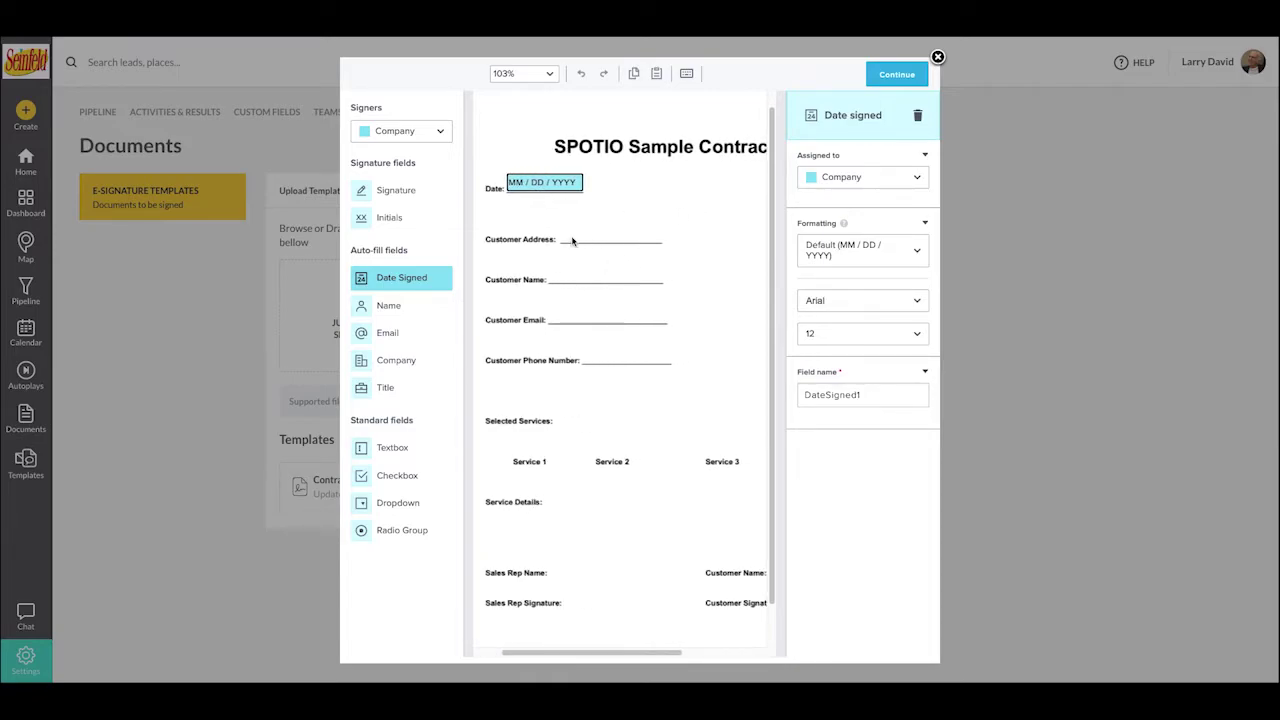
pyautogui.click(390, 134)
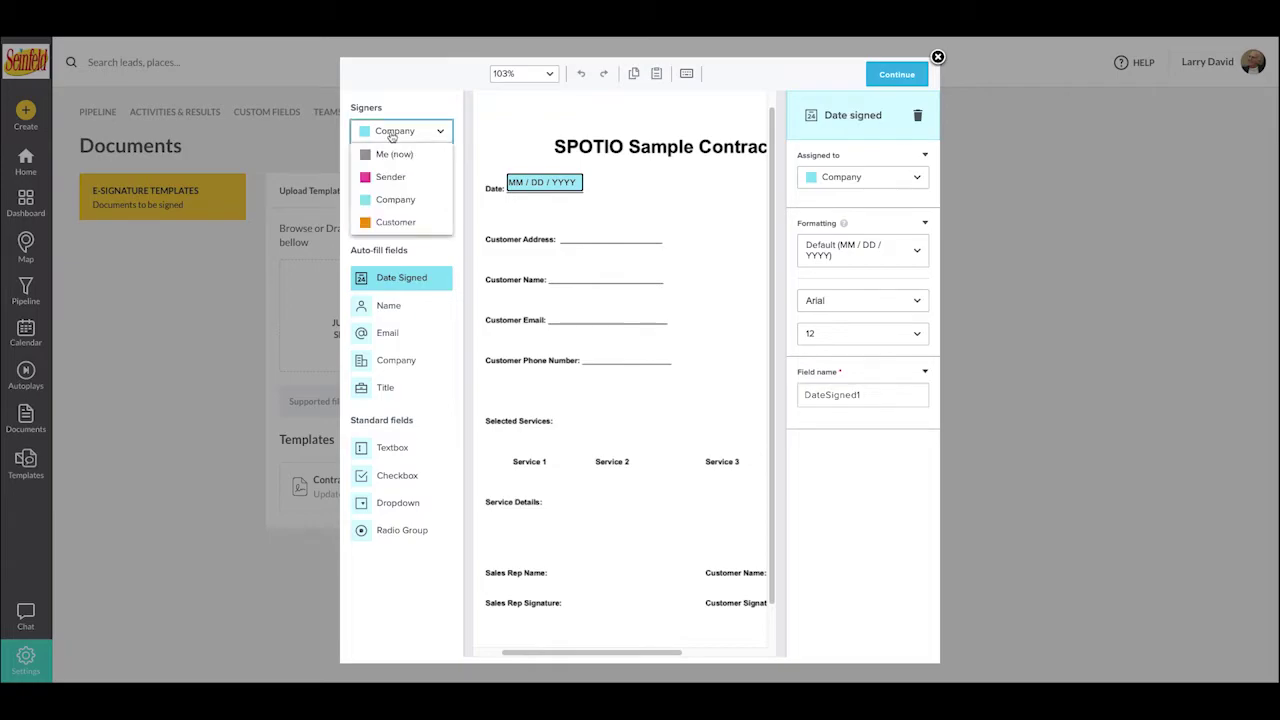
# - Add a Sender text field on the Customer Address line, nudged slightly left
pyautogui.click(372, 180)
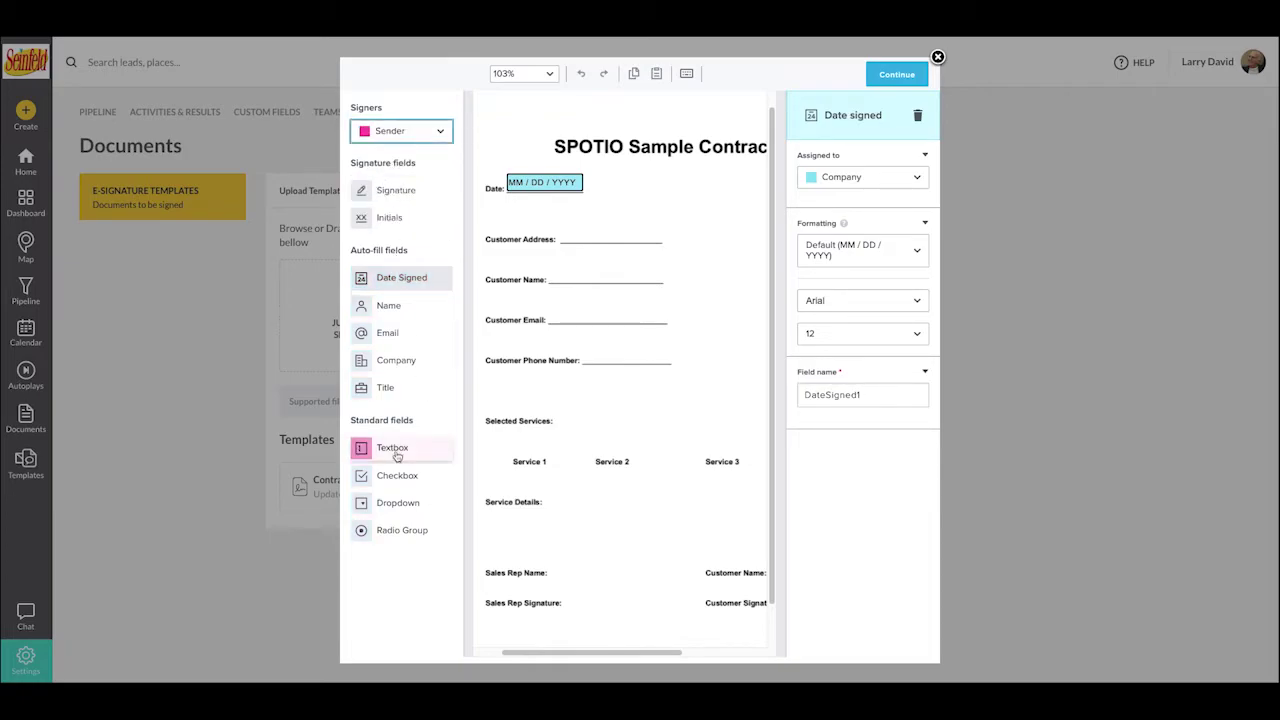
pyautogui.moveTo(390, 451); pyautogui.dragTo(662, 243)
pyautogui.moveTo(632, 240); pyautogui.dragTo(623, 241)
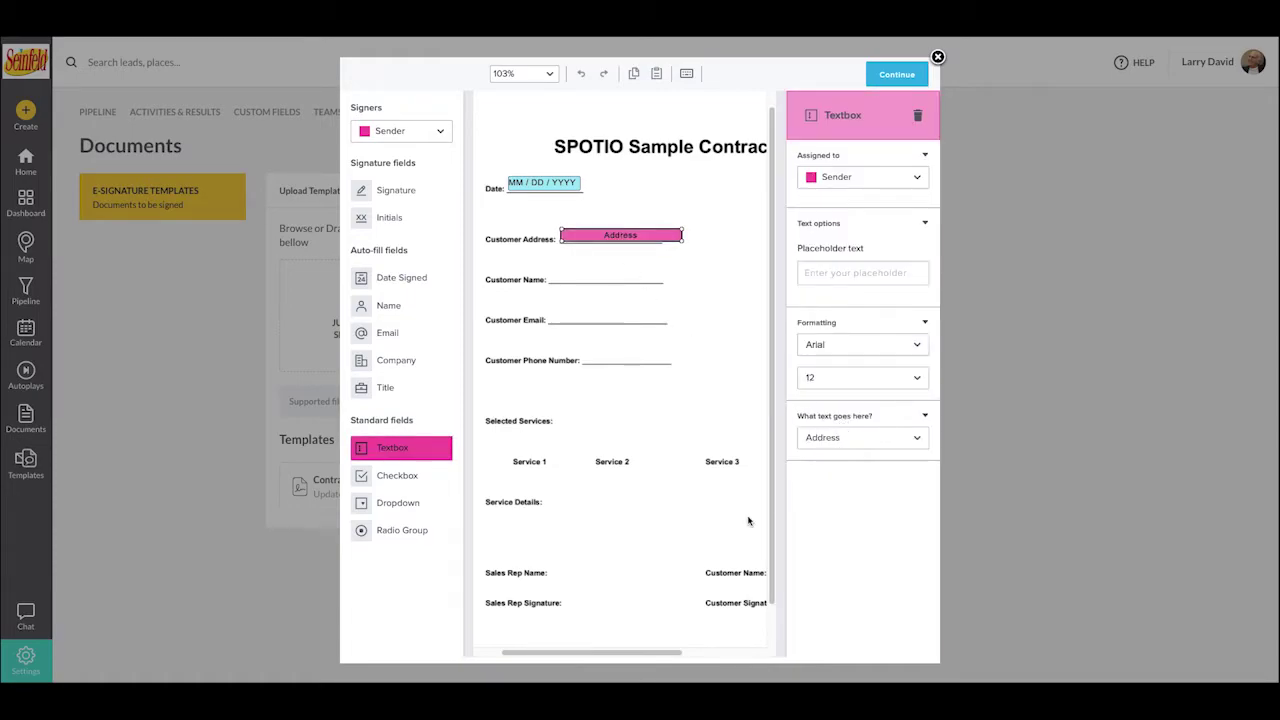
# - Add a half-width First Name text field on the Customer Name line
pyautogui.moveTo(380, 448); pyautogui.dragTo(611, 278)
pyautogui.click(610, 277)
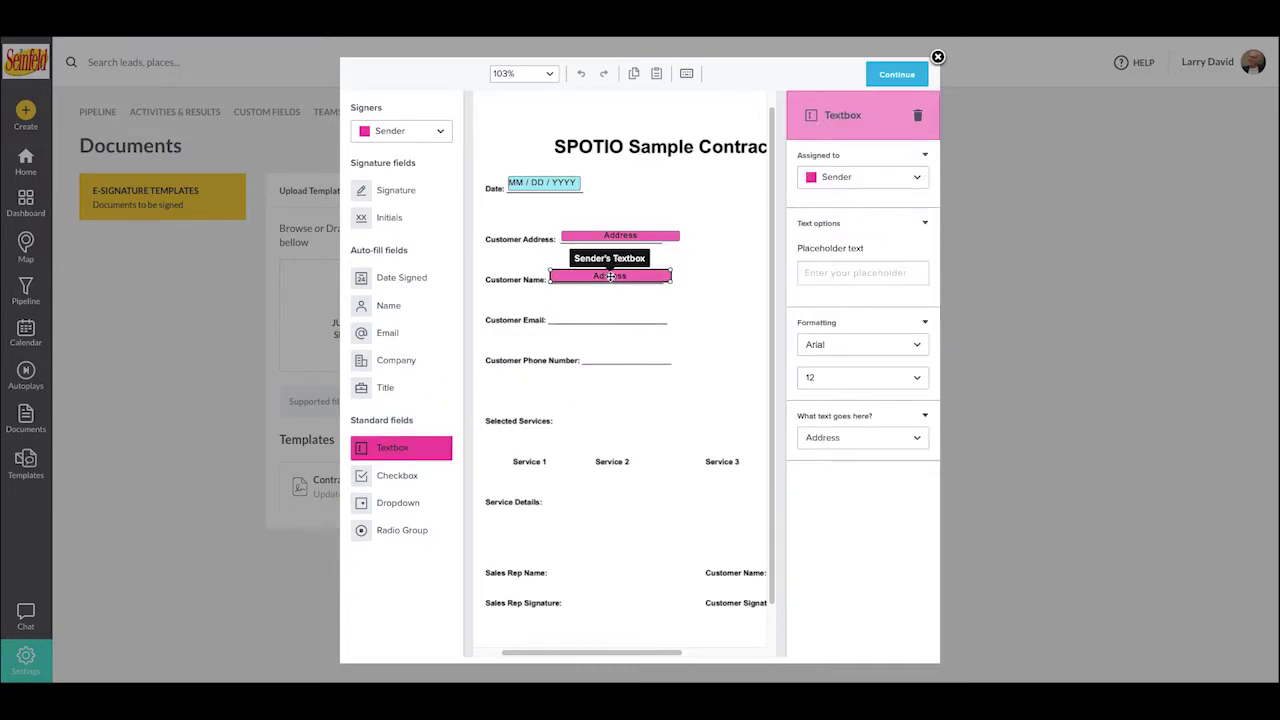
pyautogui.click(862, 435)
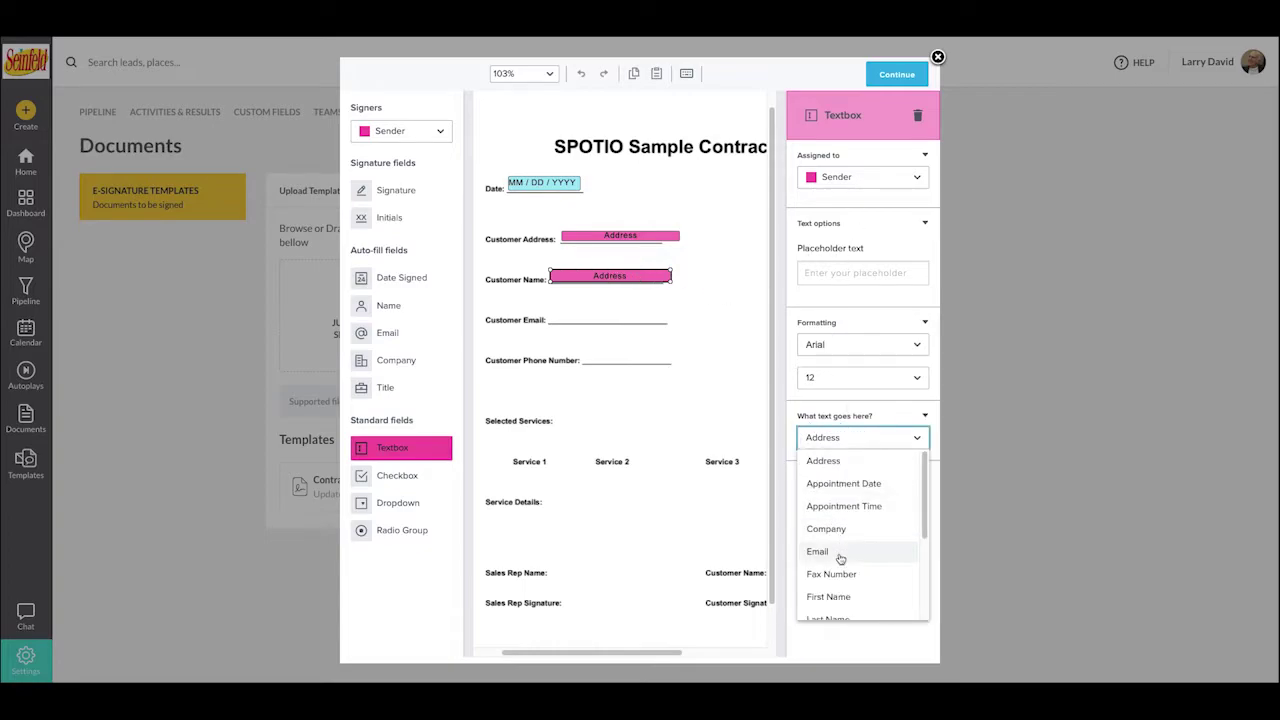
pyautogui.scroll(-1, 840, 559)
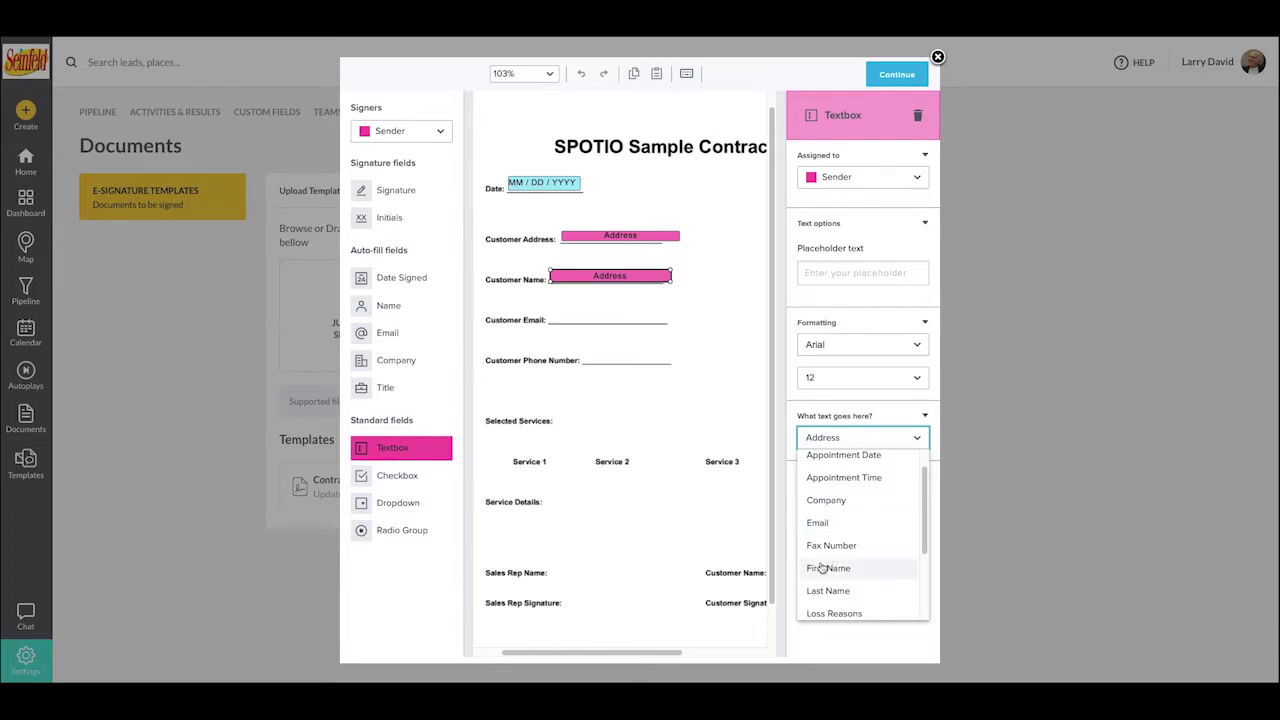
pyautogui.click(832, 568)
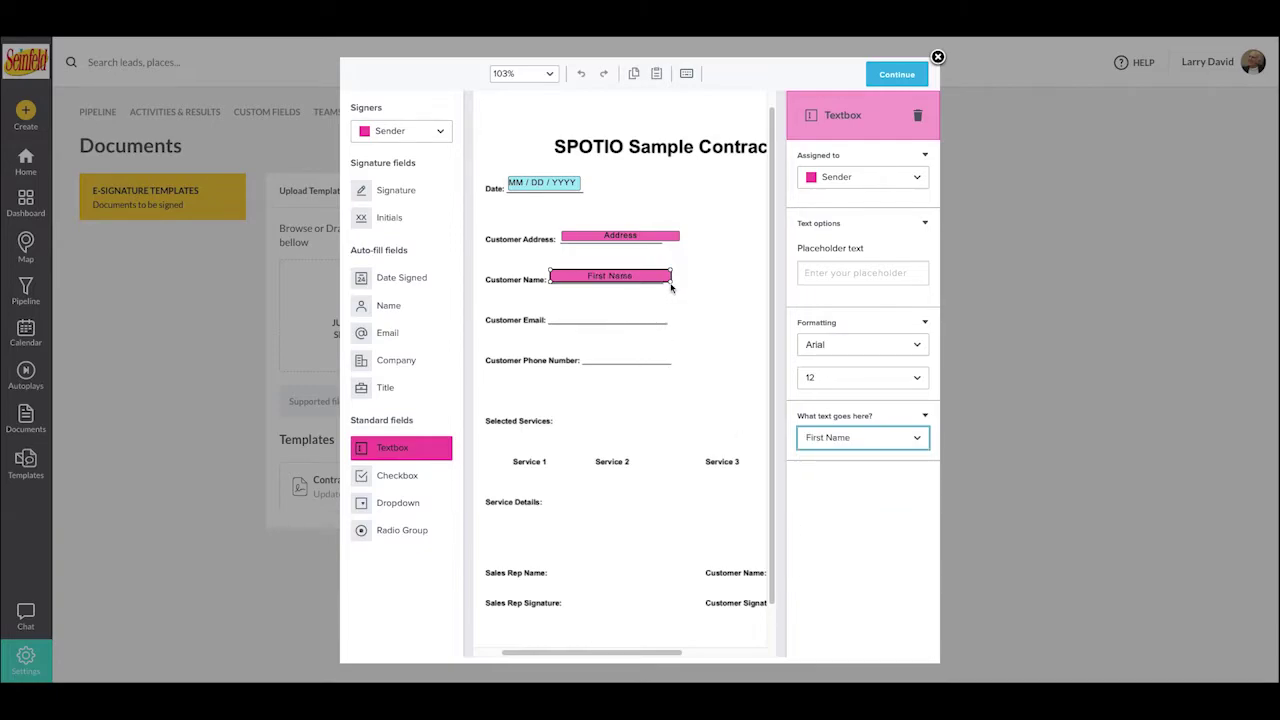
pyautogui.moveTo(672, 283); pyautogui.dragTo(598, 283)
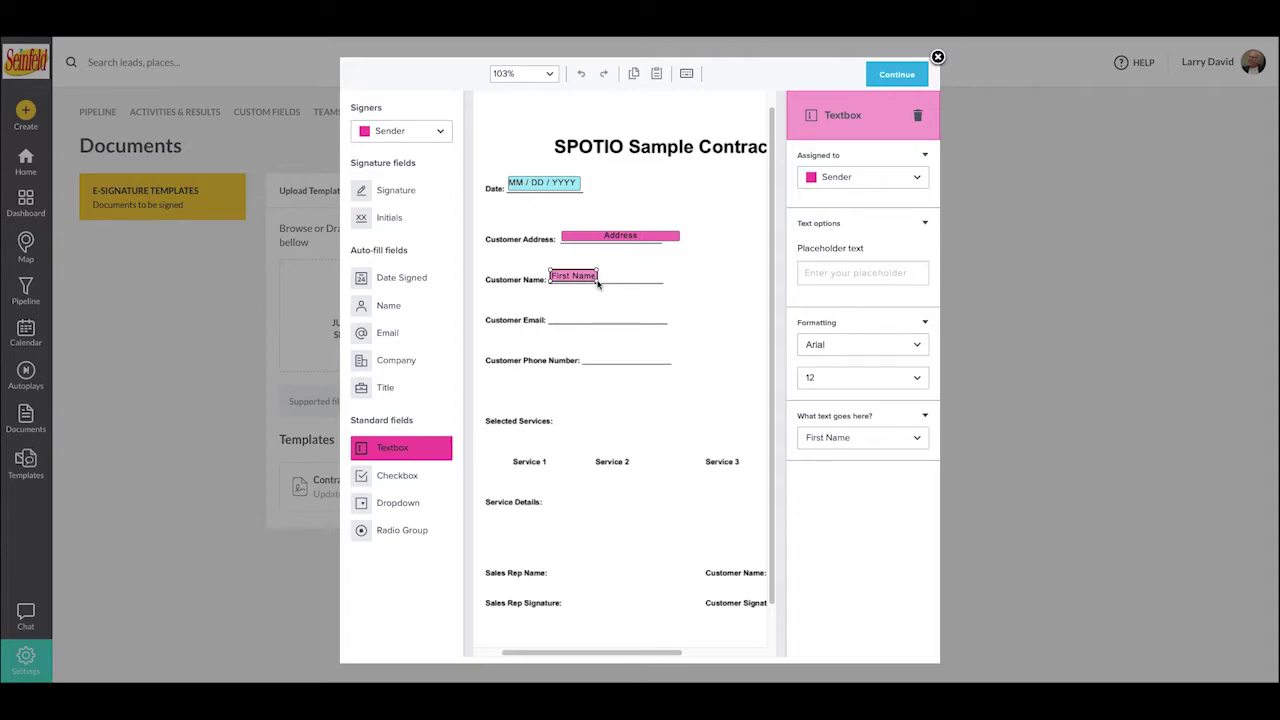
# - Add a Last Name text field beside First Name, slightly widened
pyautogui.moveTo(392, 449); pyautogui.dragTo(620, 282)
pyautogui.click(622, 279)
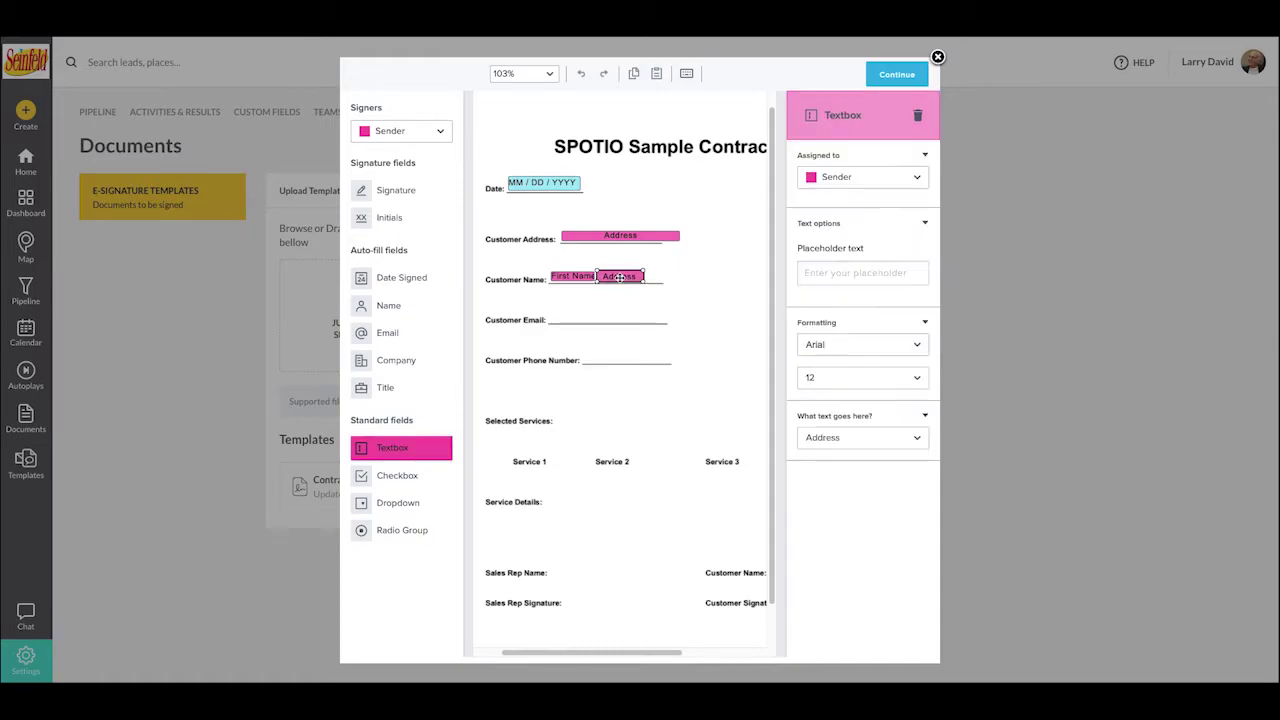
pyautogui.click(864, 437)
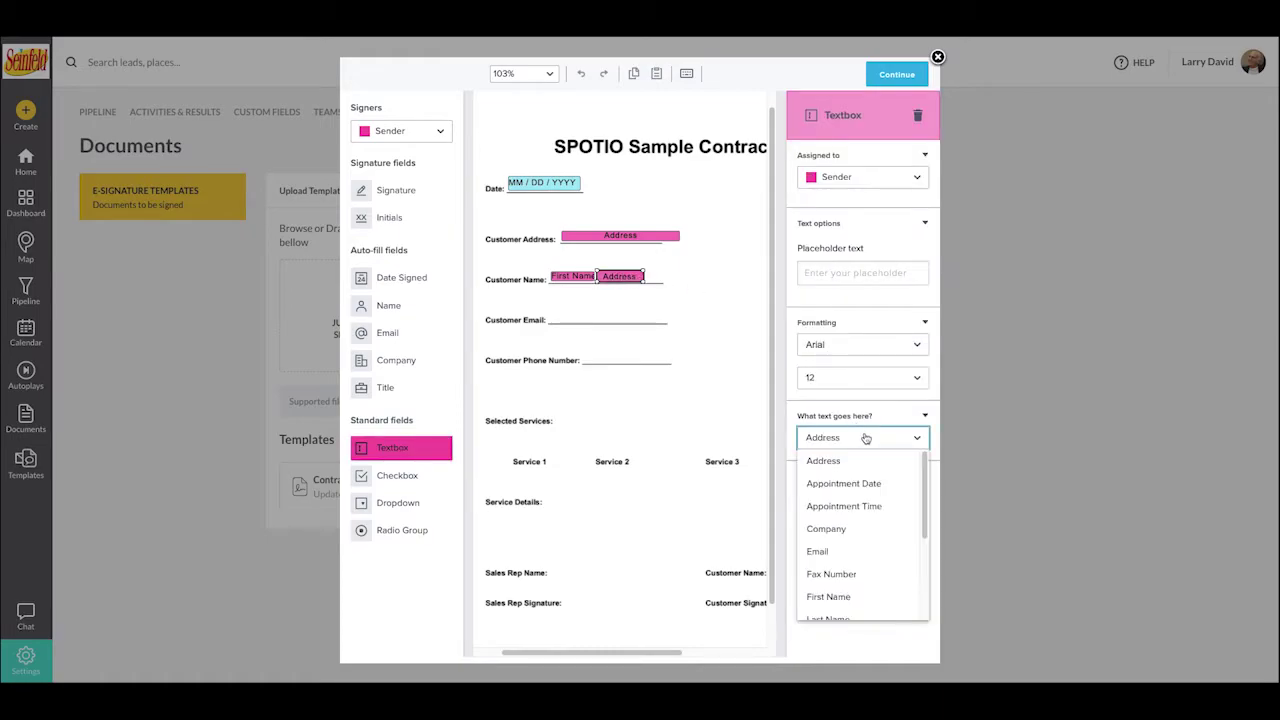
pyautogui.scroll(-1, 842, 545)
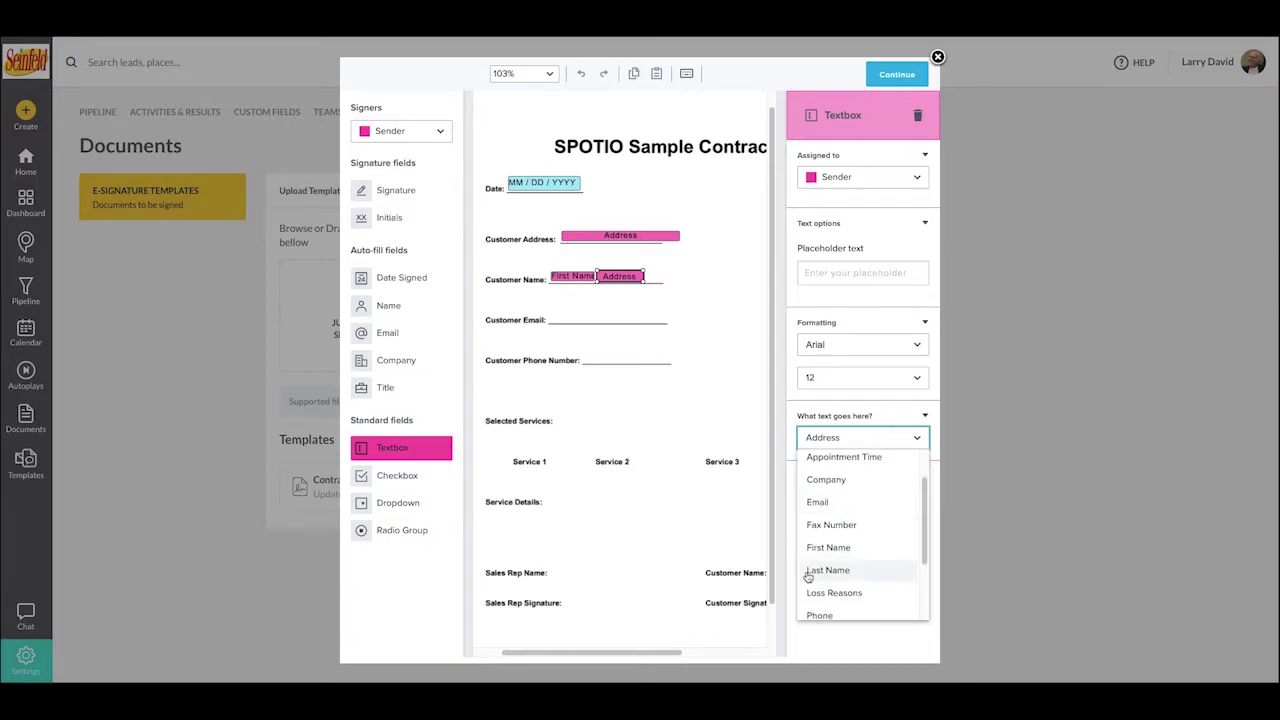
pyautogui.click(808, 574)
pyautogui.moveTo(643, 281); pyautogui.dragTo(667, 281)
pyautogui.click(666, 310)
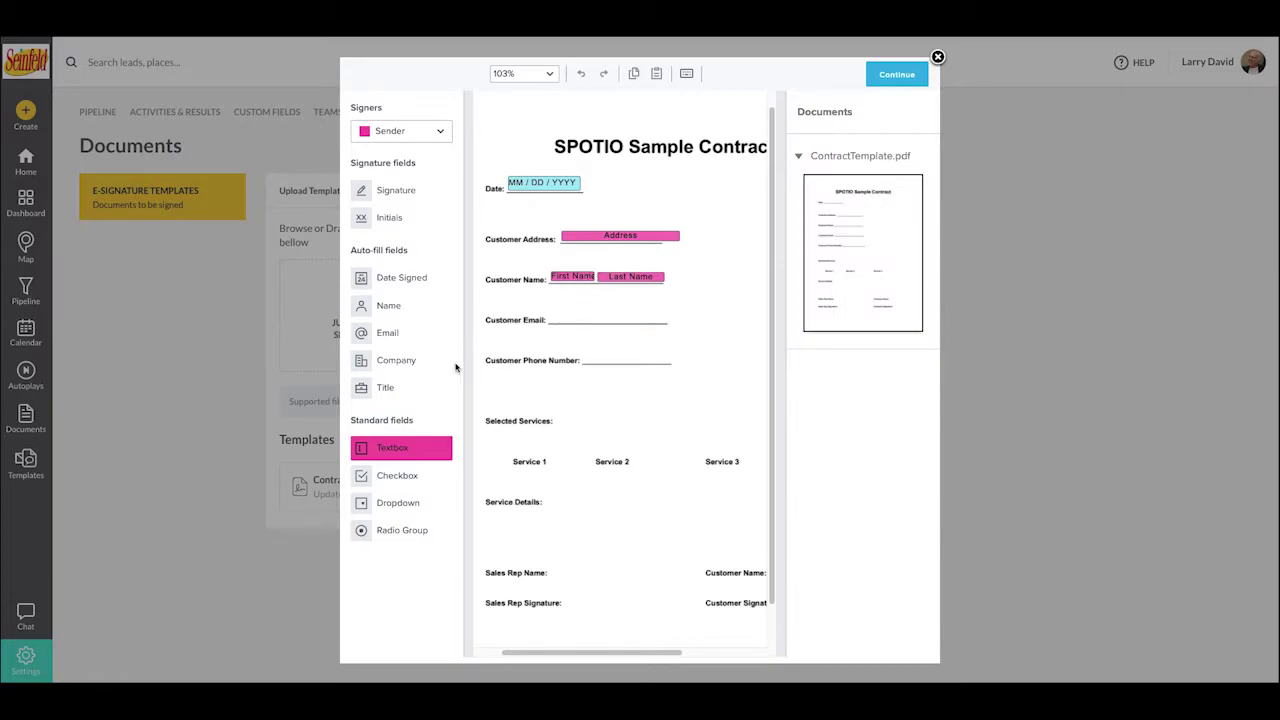
# - Add an Email text field on the Customer Email line
pyautogui.moveTo(392, 447); pyautogui.dragTo(585, 318)
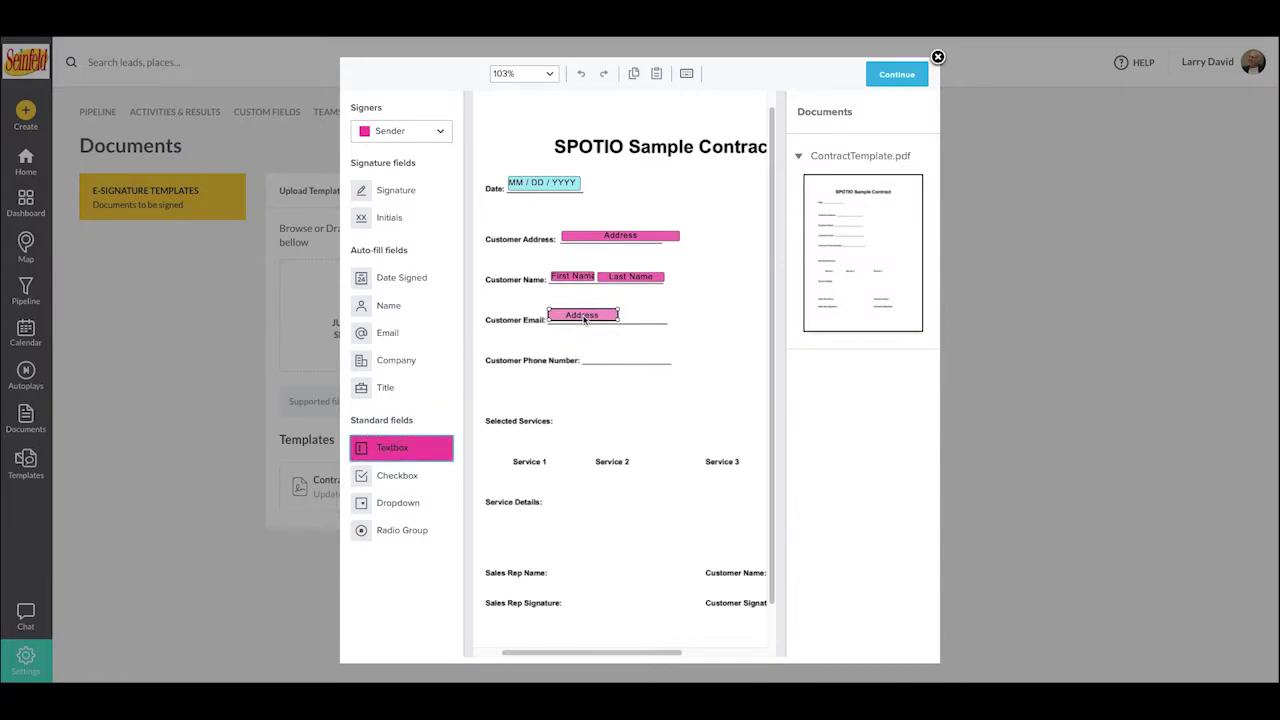
pyautogui.click(585, 318)
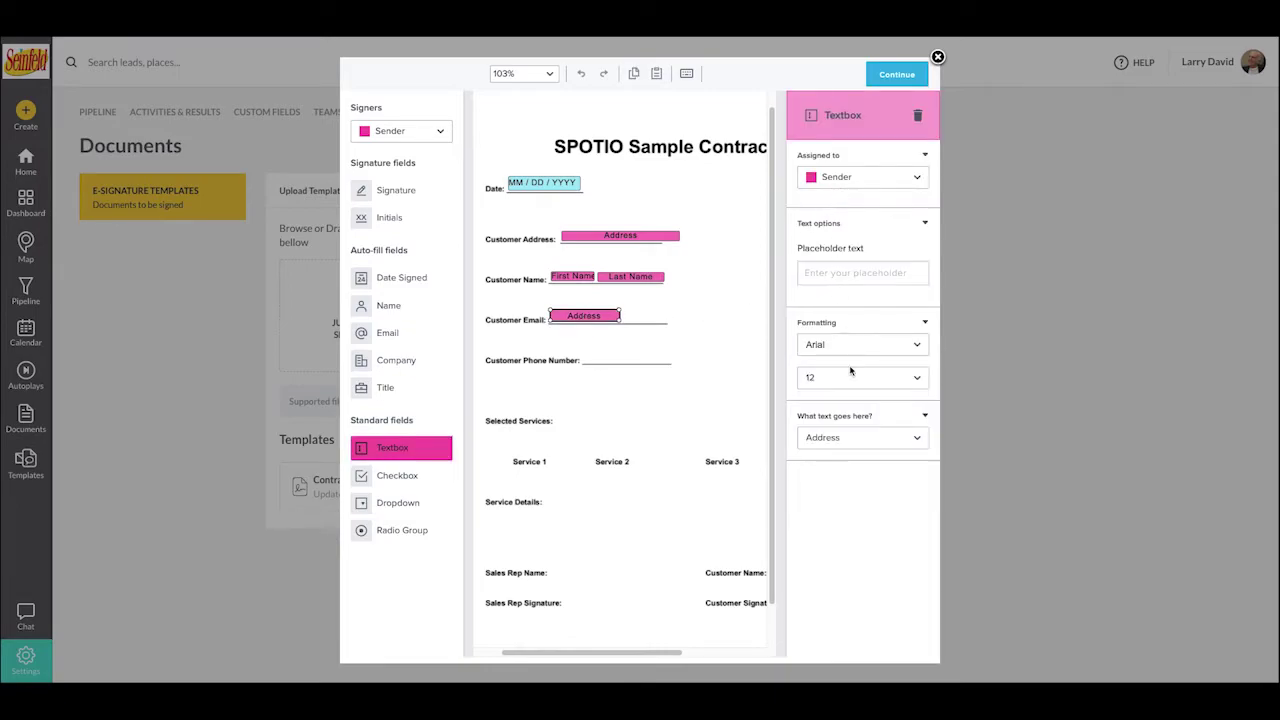
pyautogui.click(846, 440)
pyautogui.click(832, 554)
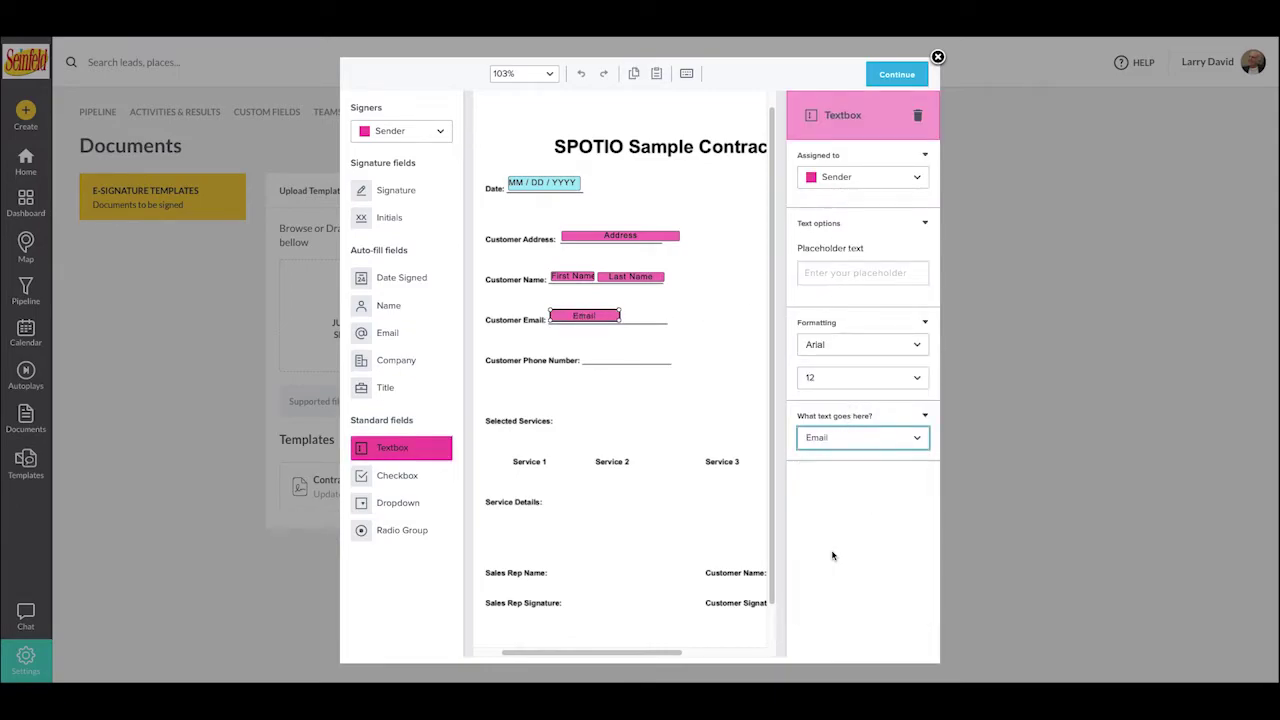
# - Add a Phone text field on the Customer Phone Number line
pyautogui.moveTo(395, 447); pyautogui.dragTo(620, 357)
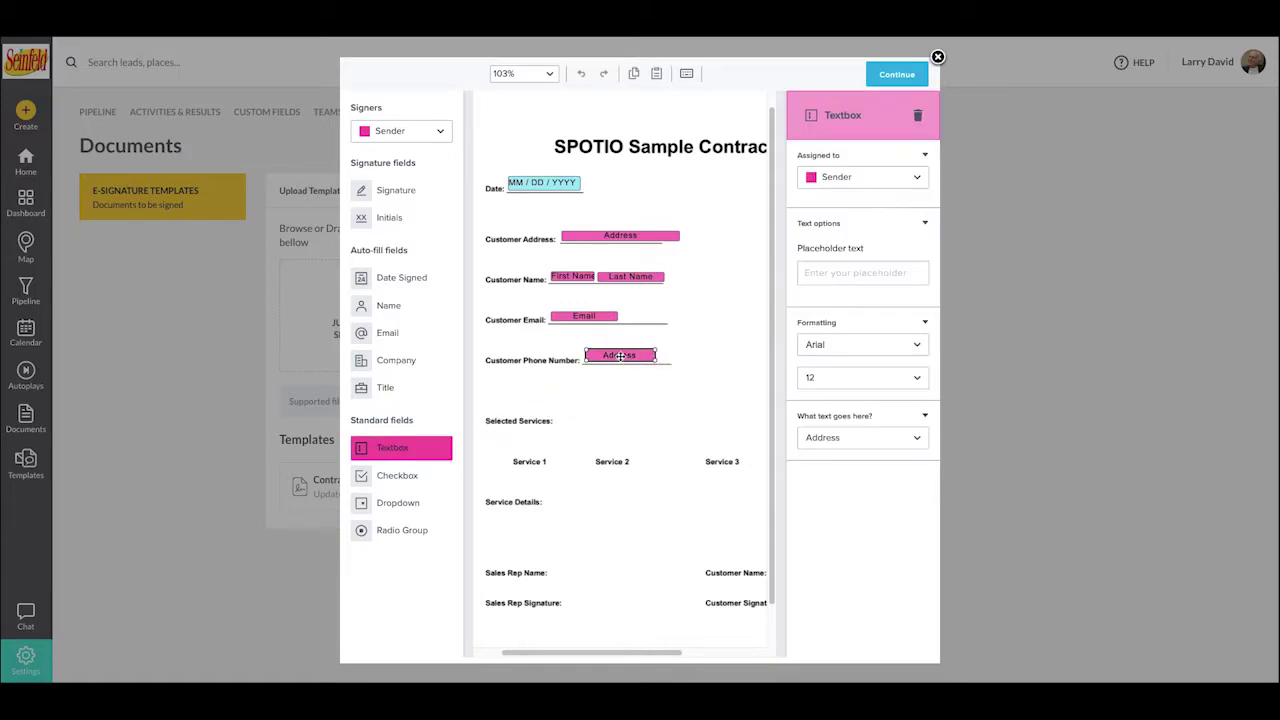
pyautogui.click(620, 356)
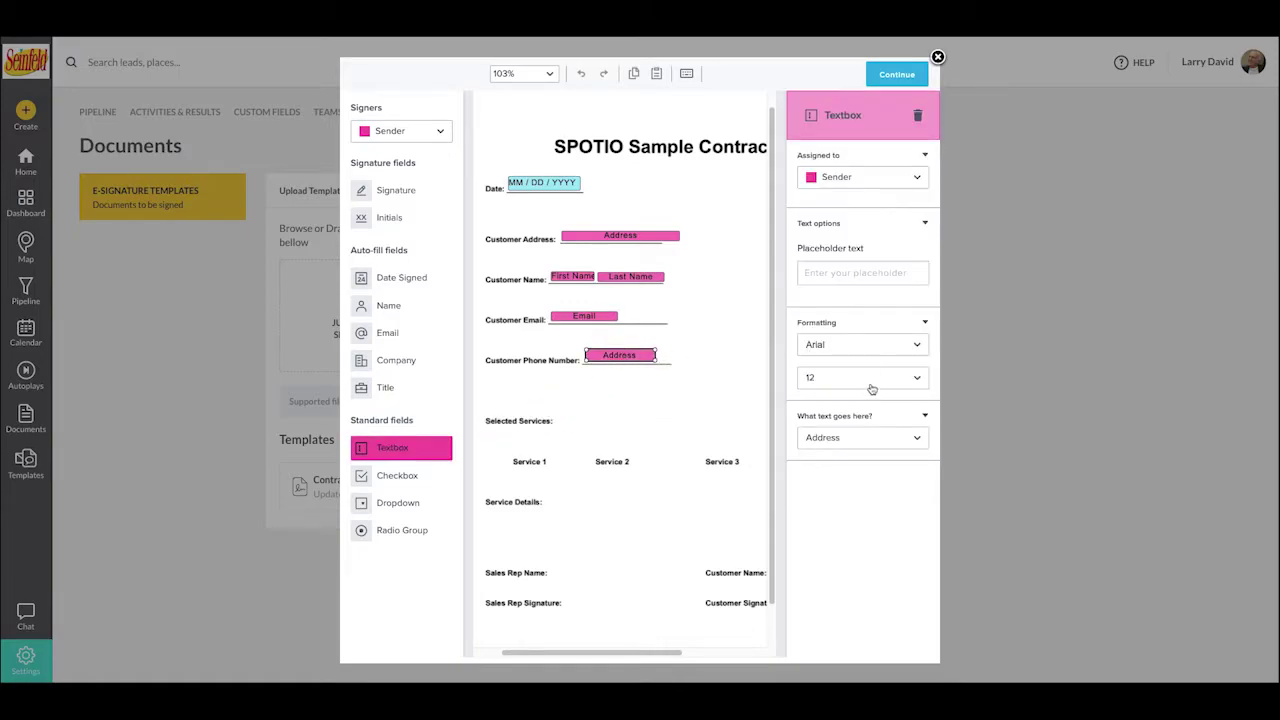
pyautogui.click(884, 435)
pyautogui.scroll(-1, 872, 530)
pyautogui.scroll(-2, 870, 532)
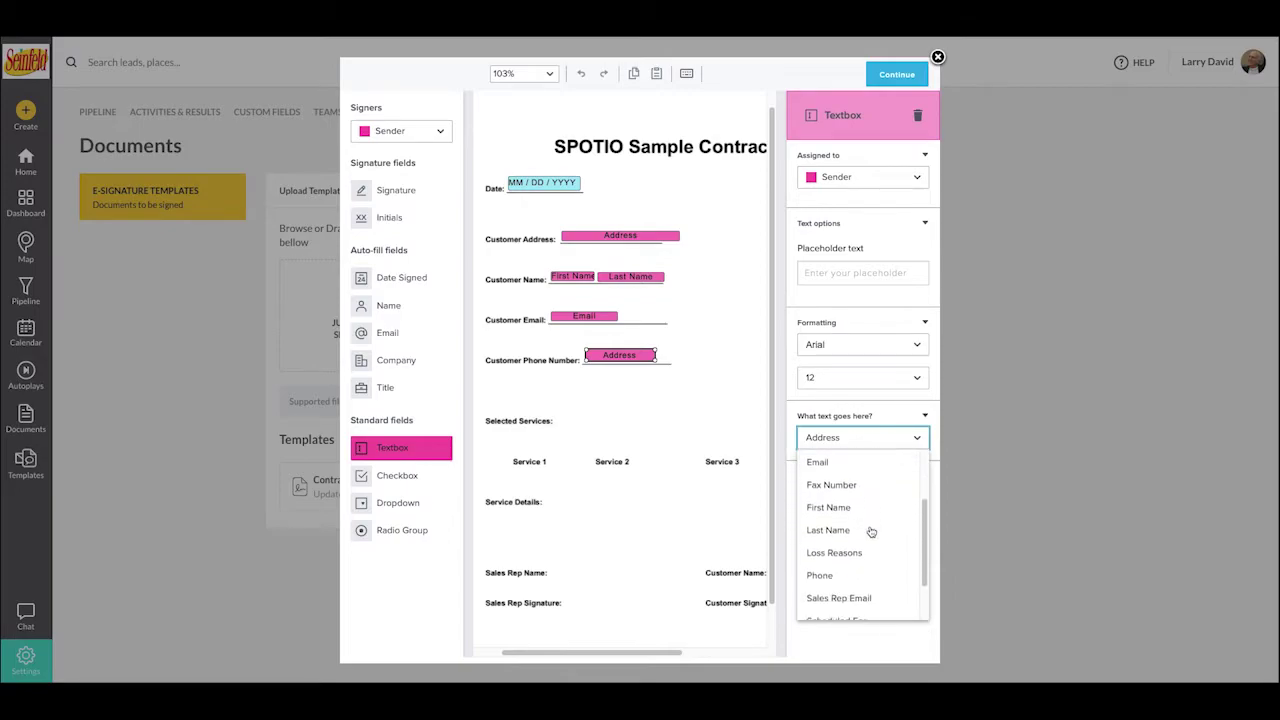
pyautogui.click(830, 555)
pyautogui.click(718, 247)
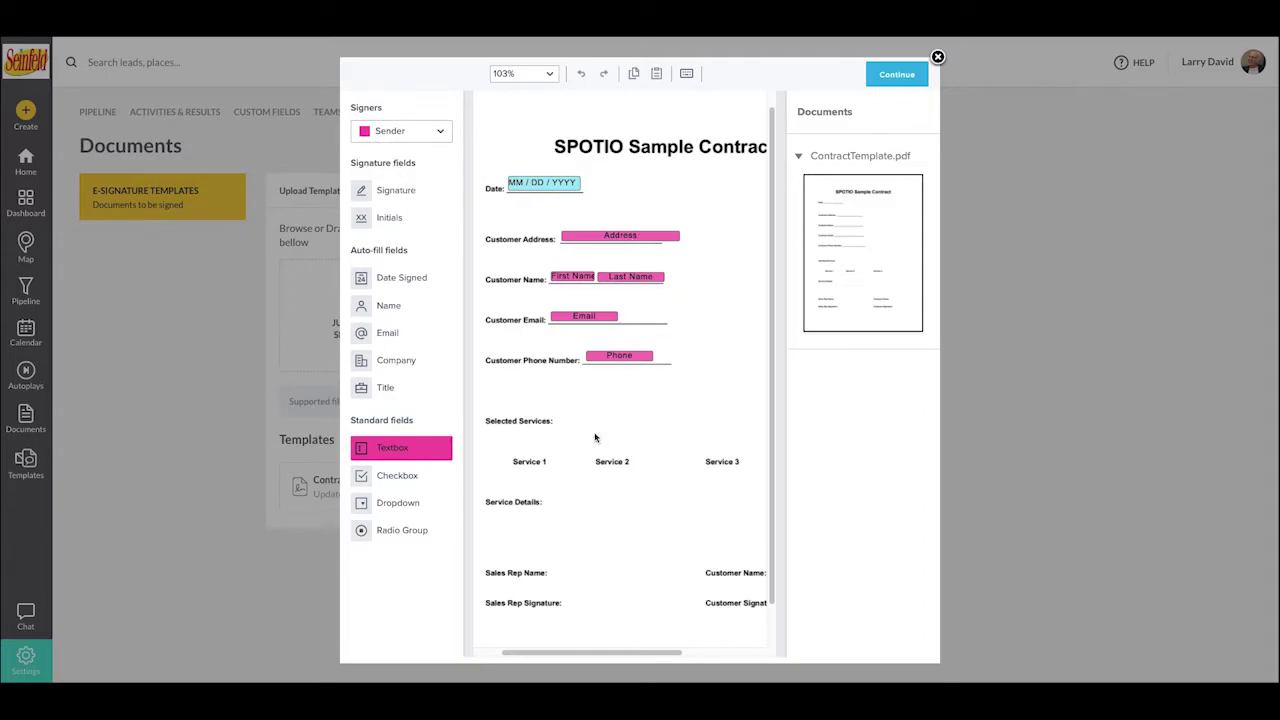
pyautogui.scroll(3, 604, 446)
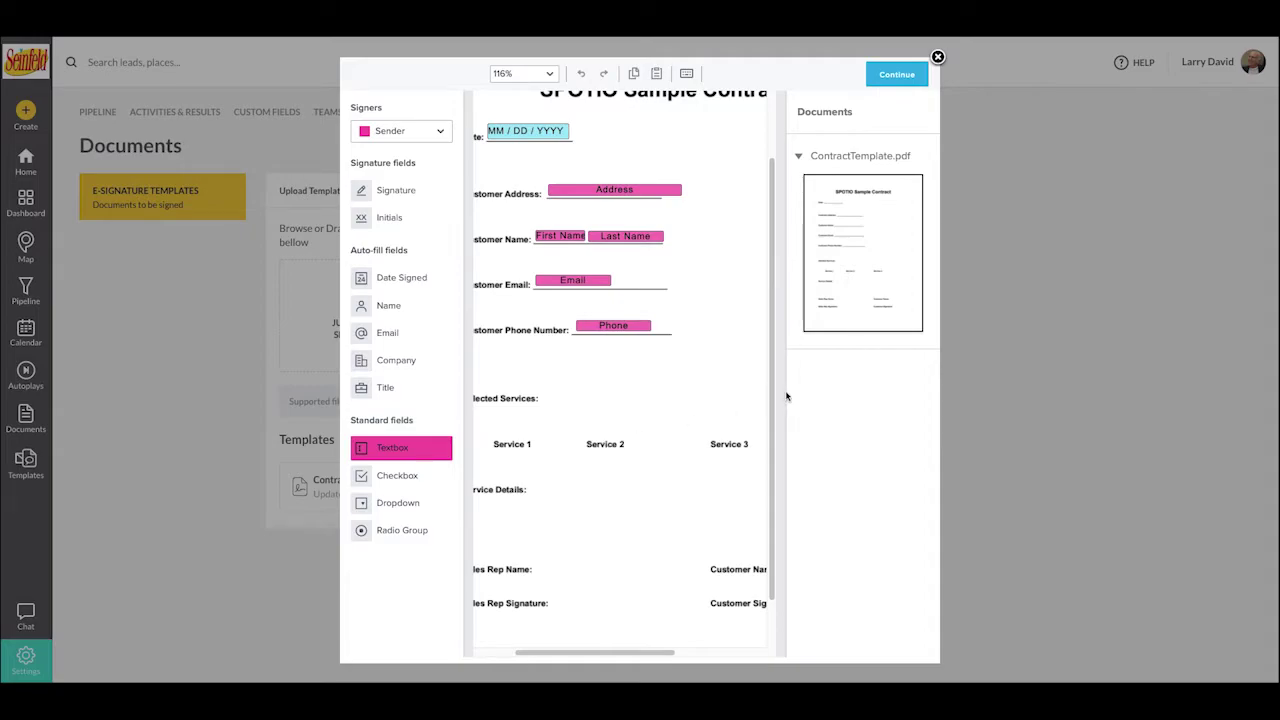
# - With Company as signer, place checkboxes beside Service 1, Service 2 and Service 3
pyautogui.hscroll(-2, 620, 405)
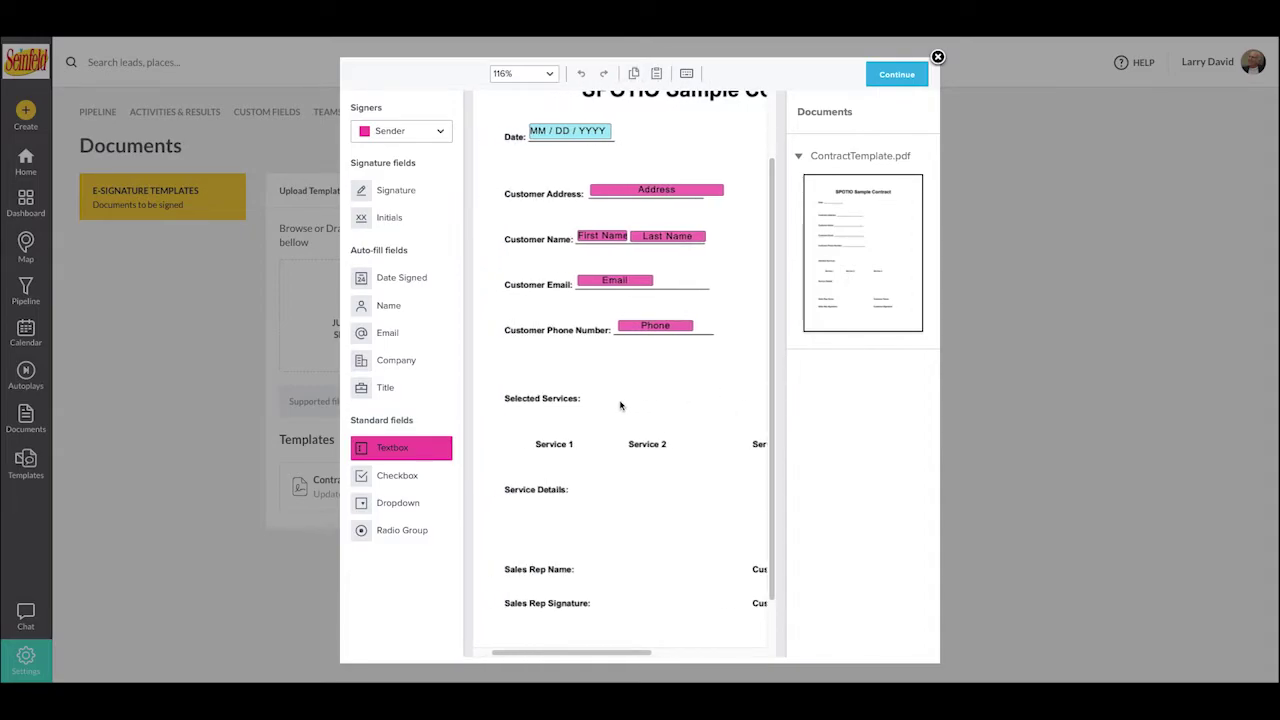
pyautogui.hscroll(2, 616, 429)
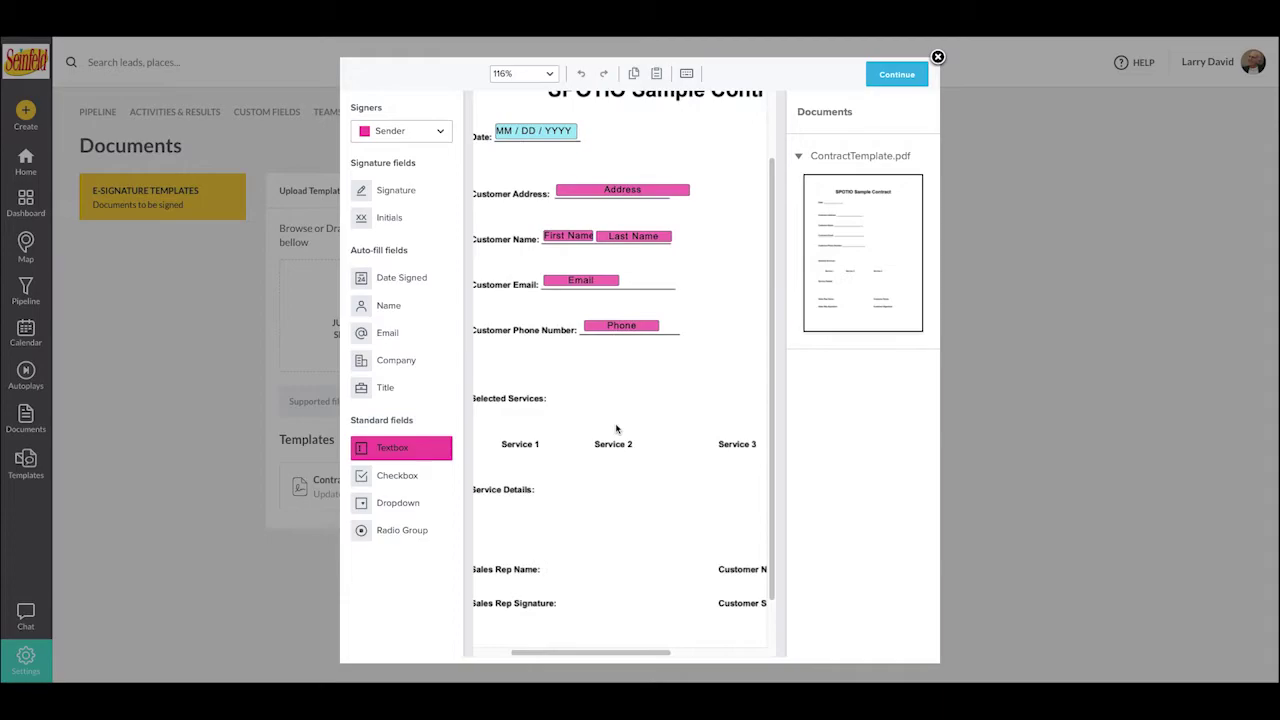
pyautogui.click(419, 135)
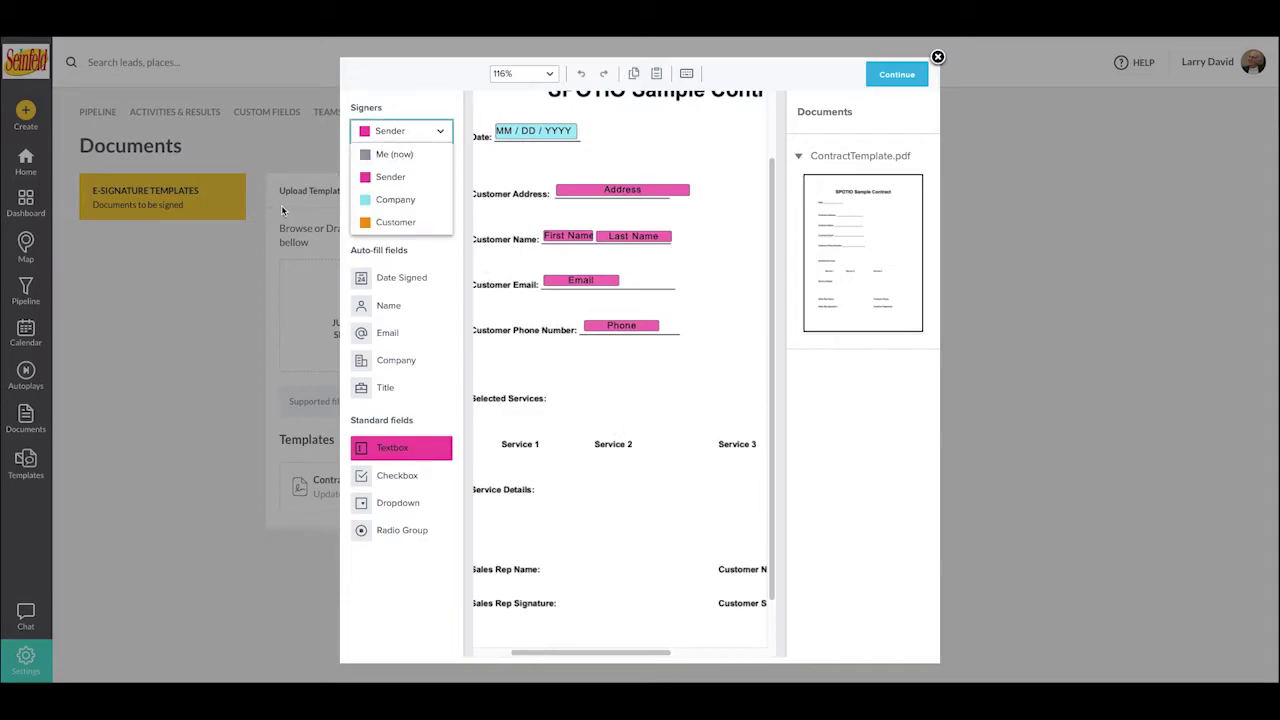
pyautogui.click(382, 198)
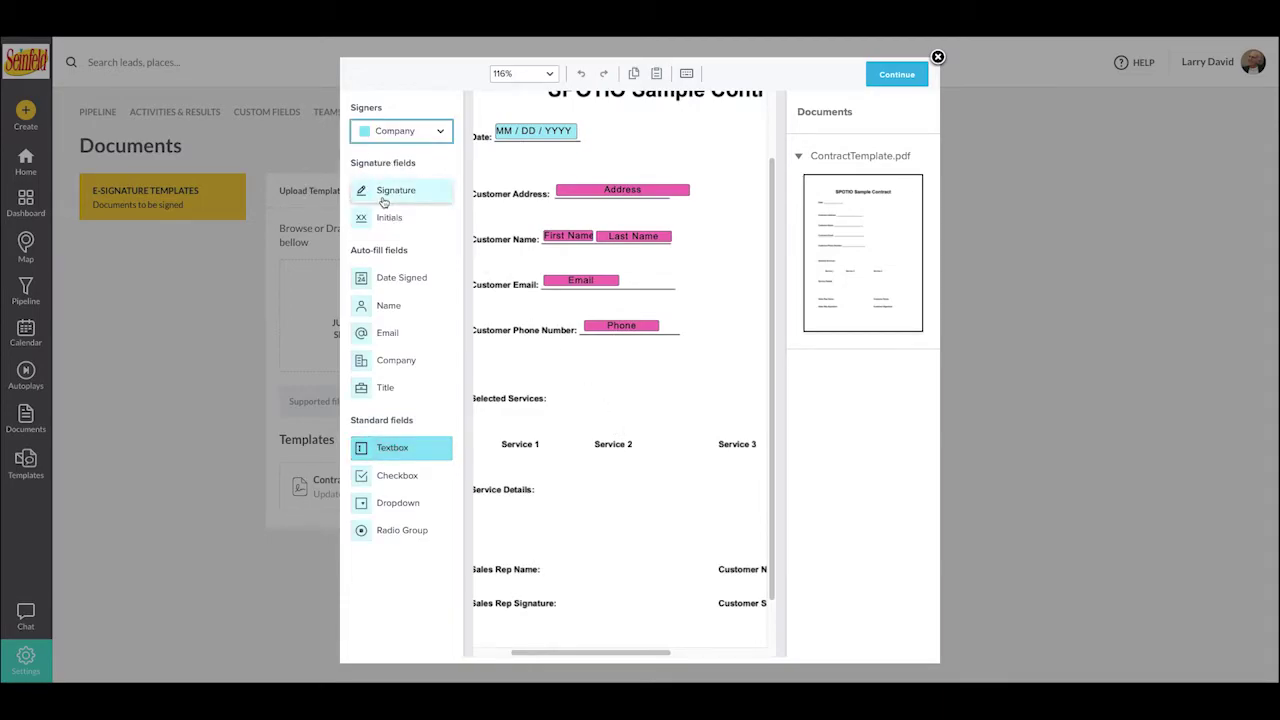
pyautogui.click(395, 478)
pyautogui.moveTo(388, 480); pyautogui.dragTo(491, 442)
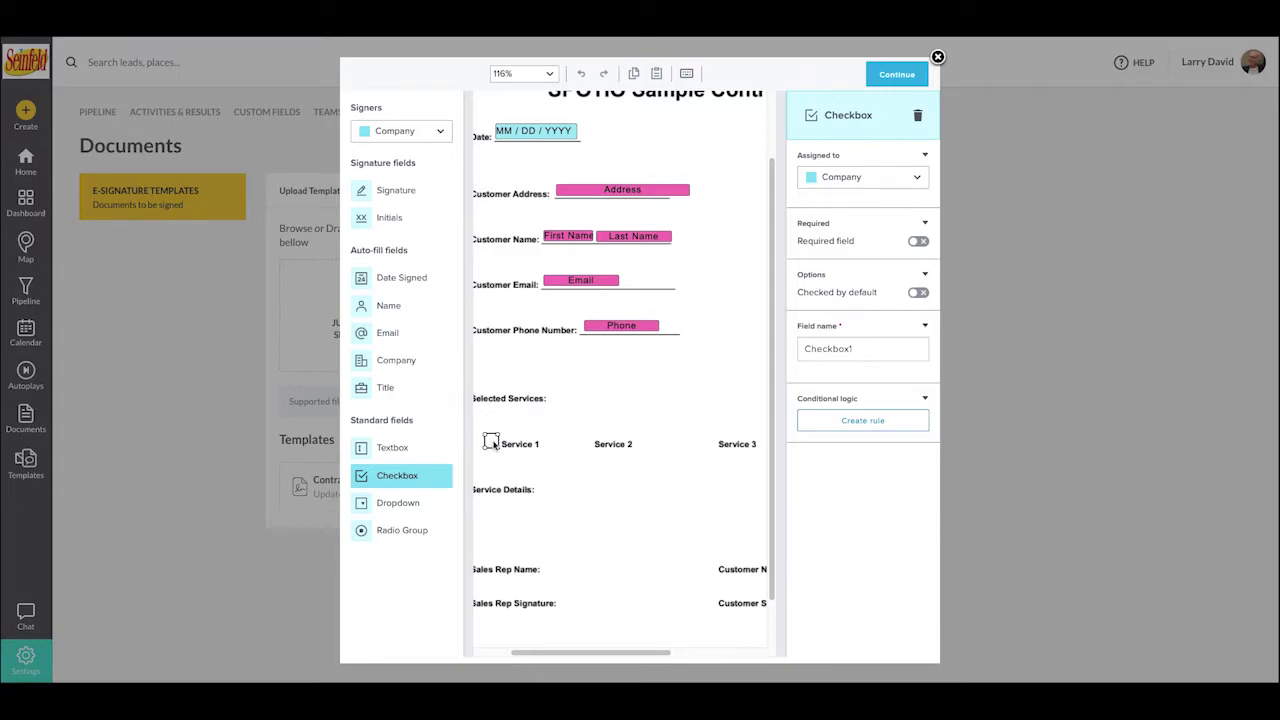
pyautogui.moveTo(432, 489); pyautogui.dragTo(583, 441)
pyautogui.moveTo(404, 478); pyautogui.dragTo(706, 441)
pyautogui.click(684, 480)
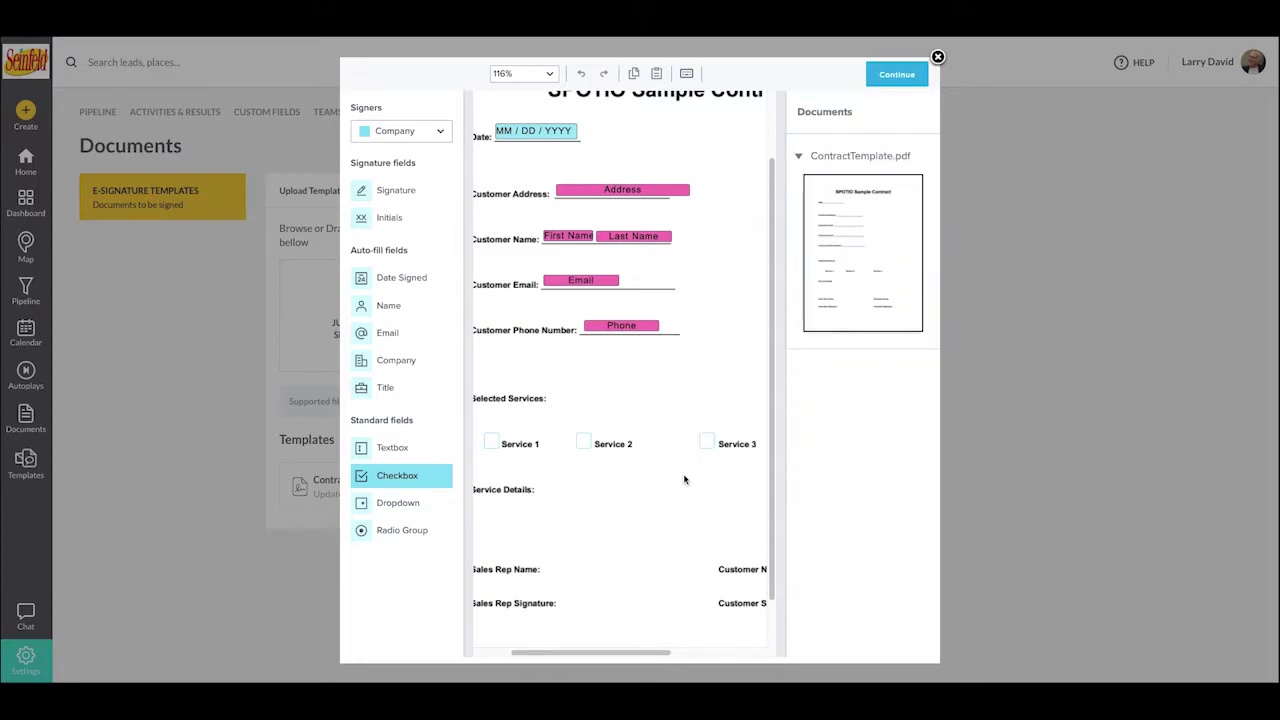
# - Place a text box spanning the area under Service Details
pyautogui.hscroll(-1, 684, 480)
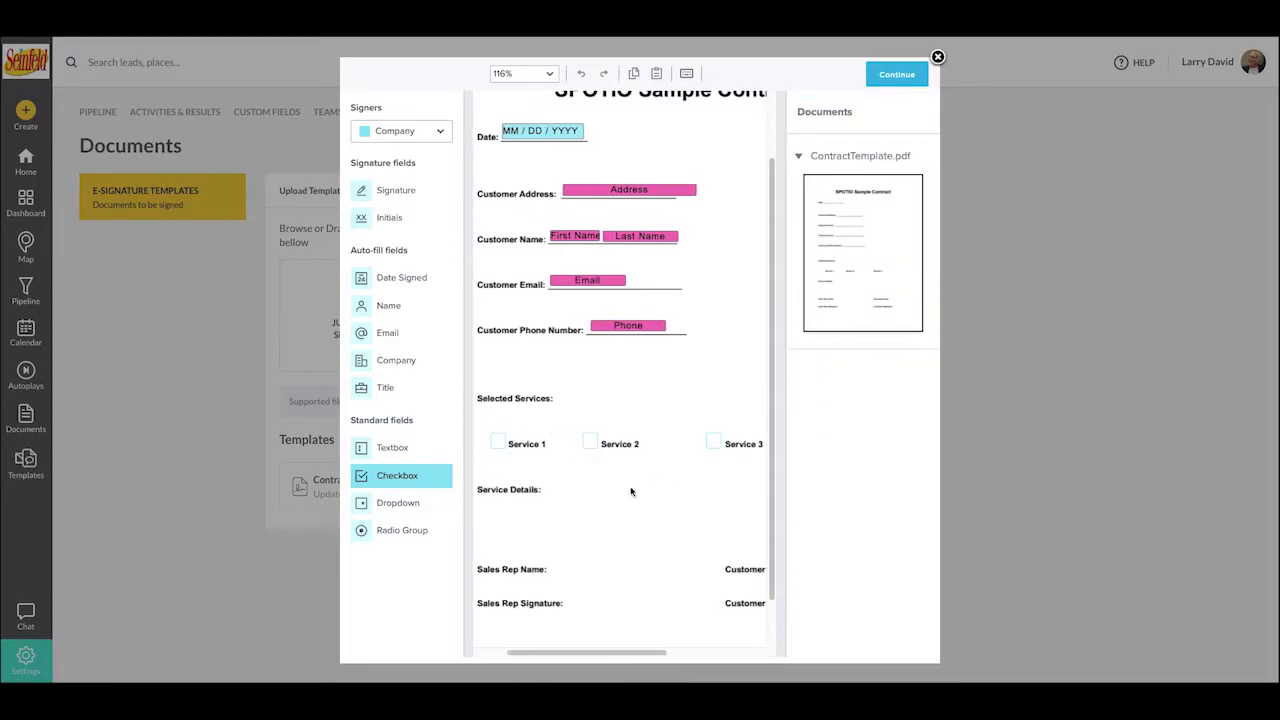
pyautogui.hscroll(-3, 551, 512)
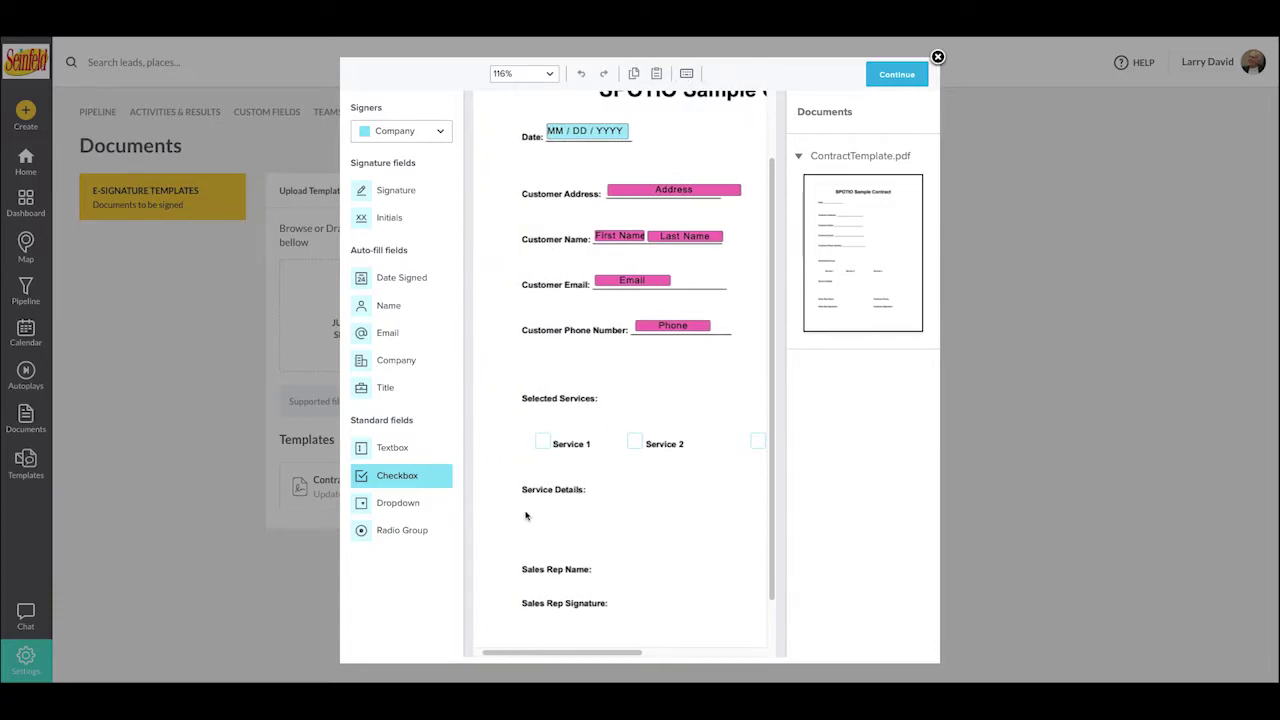
pyautogui.hscroll(1, 557, 540)
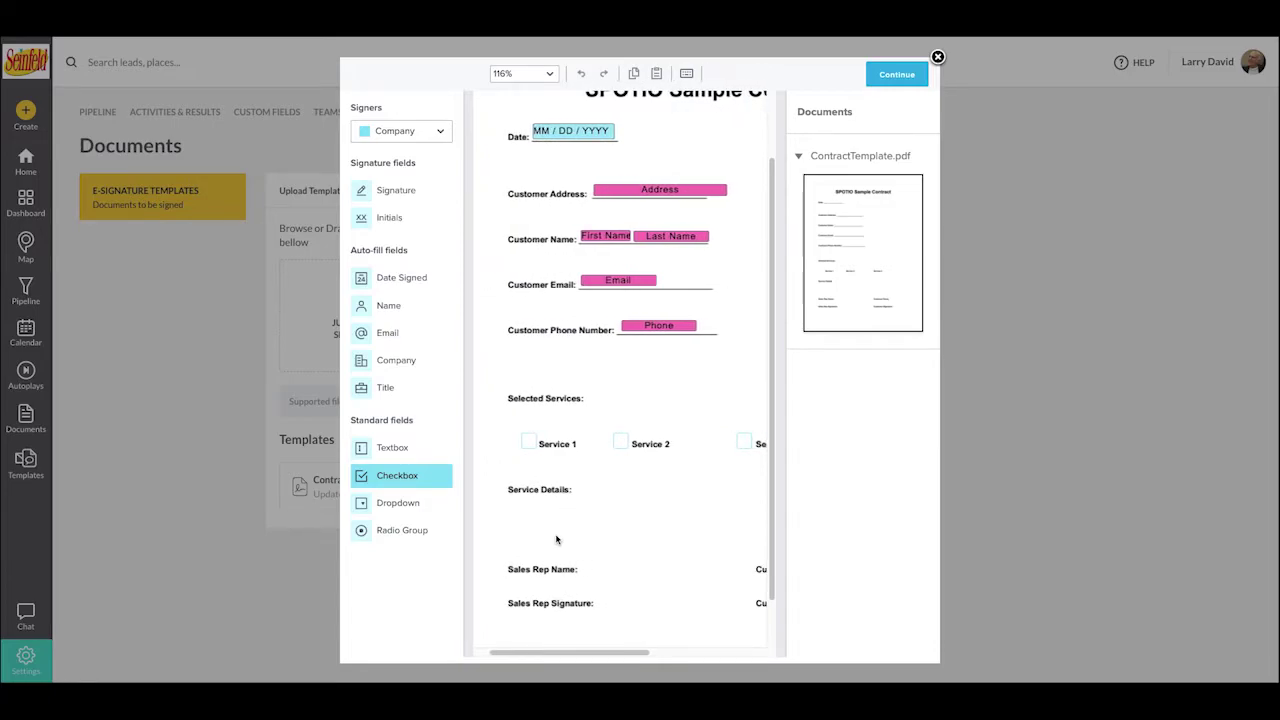
pyautogui.hscroll(1, 557, 540)
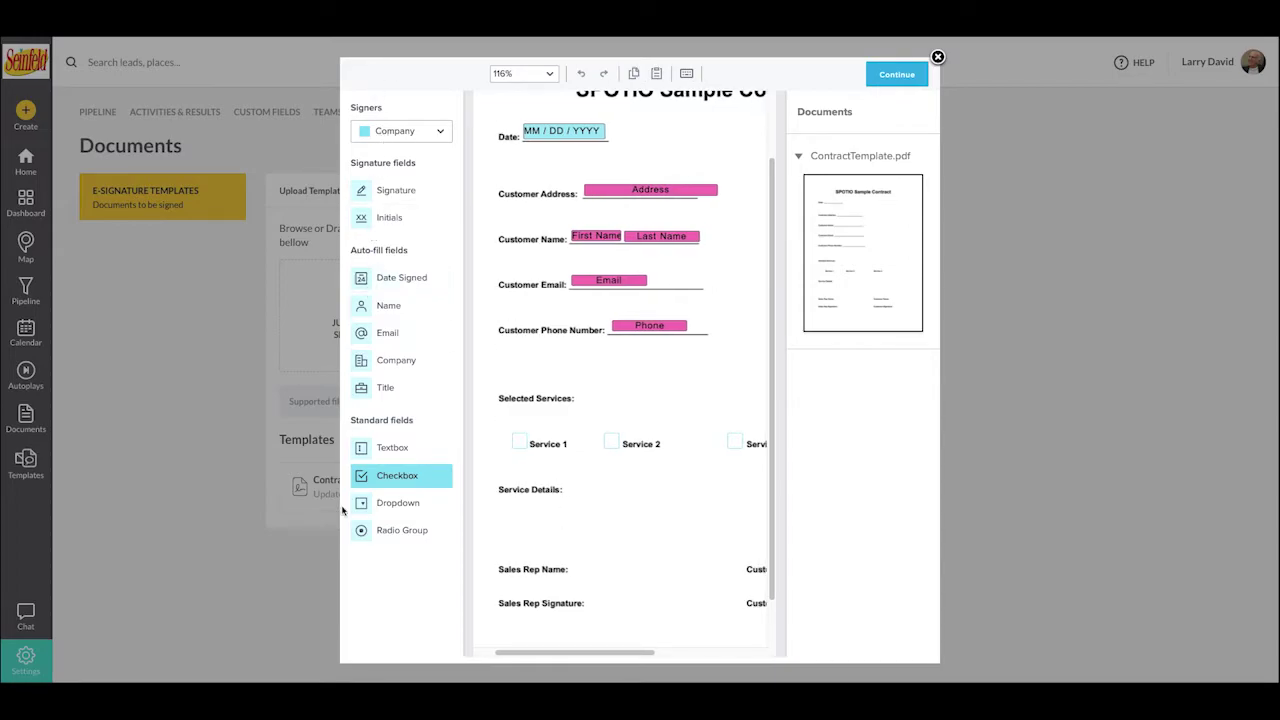
pyautogui.moveTo(368, 451); pyautogui.dragTo(758, 553)
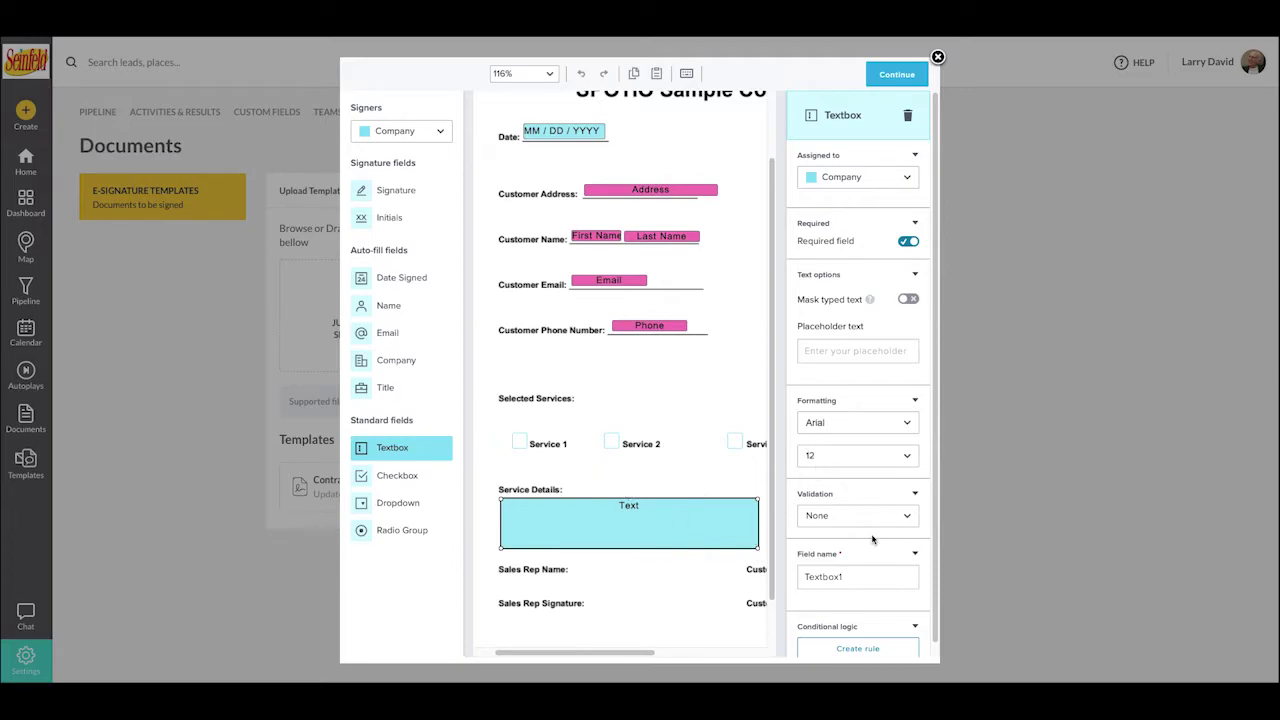
# - Start a conditional logic rule for the Service Details text box, then cancel it
pyautogui.scroll(-1, 872, 540)
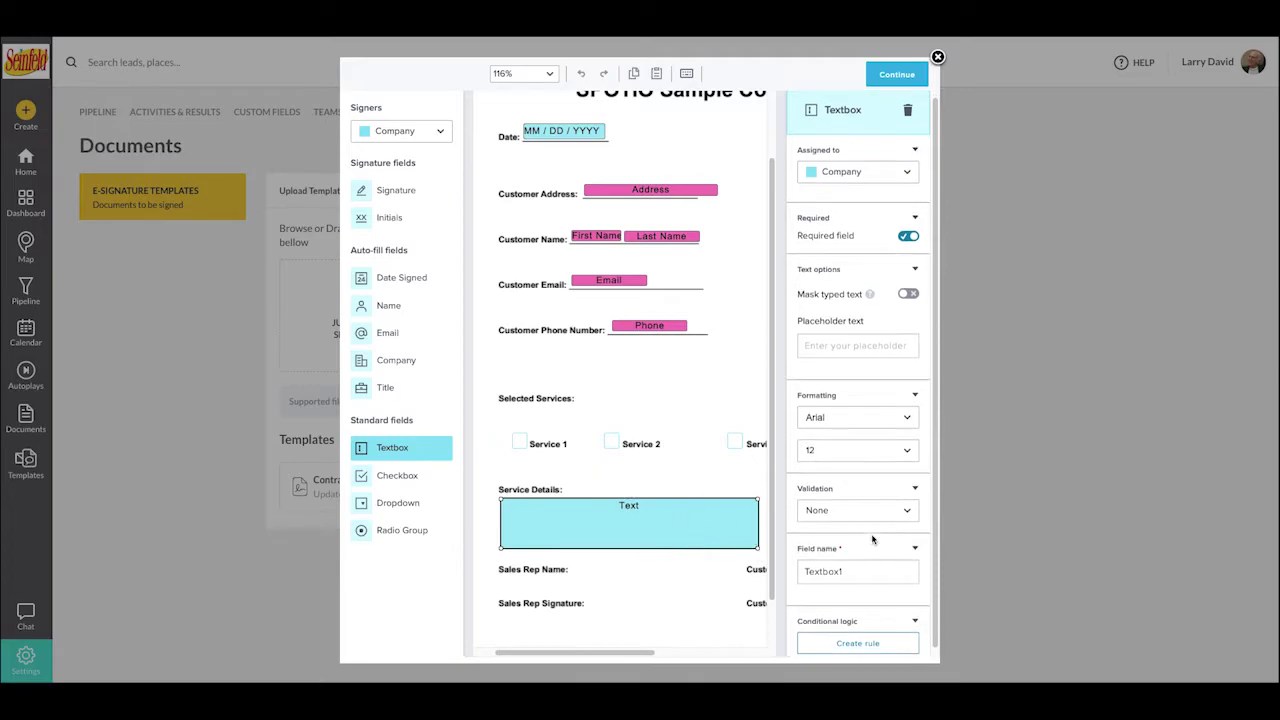
pyautogui.click(853, 636)
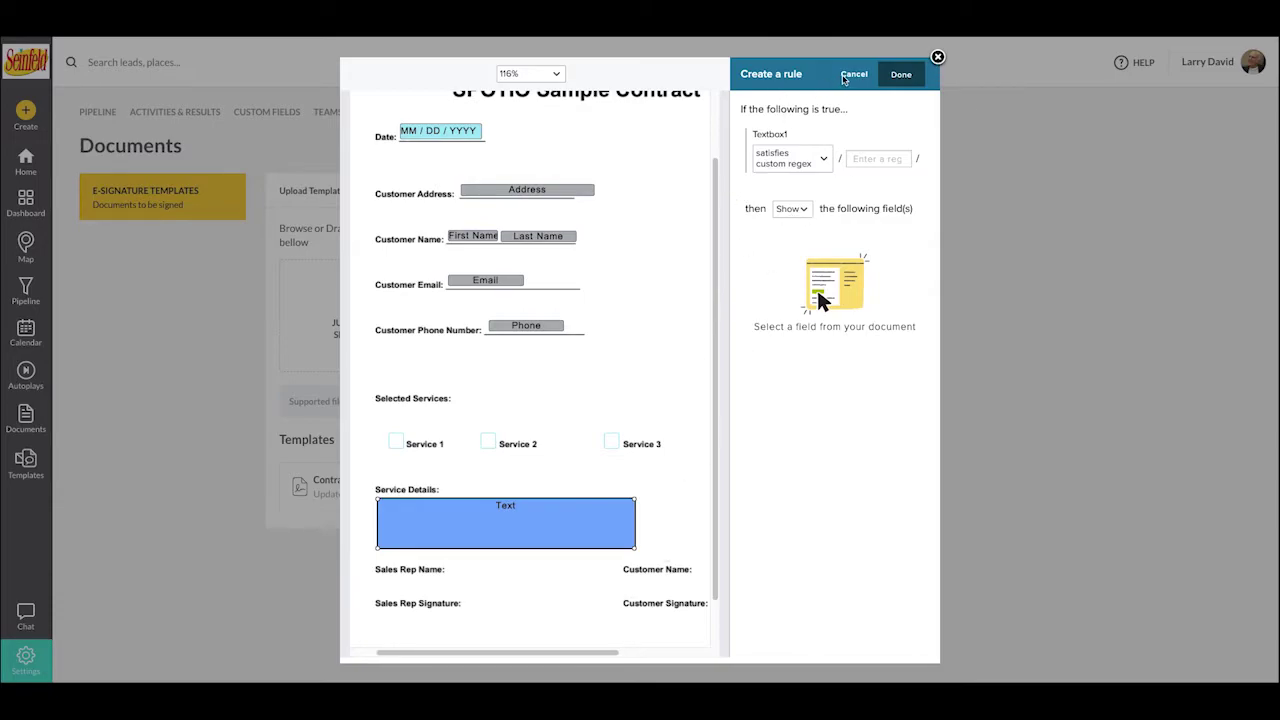
pyautogui.click(852, 75)
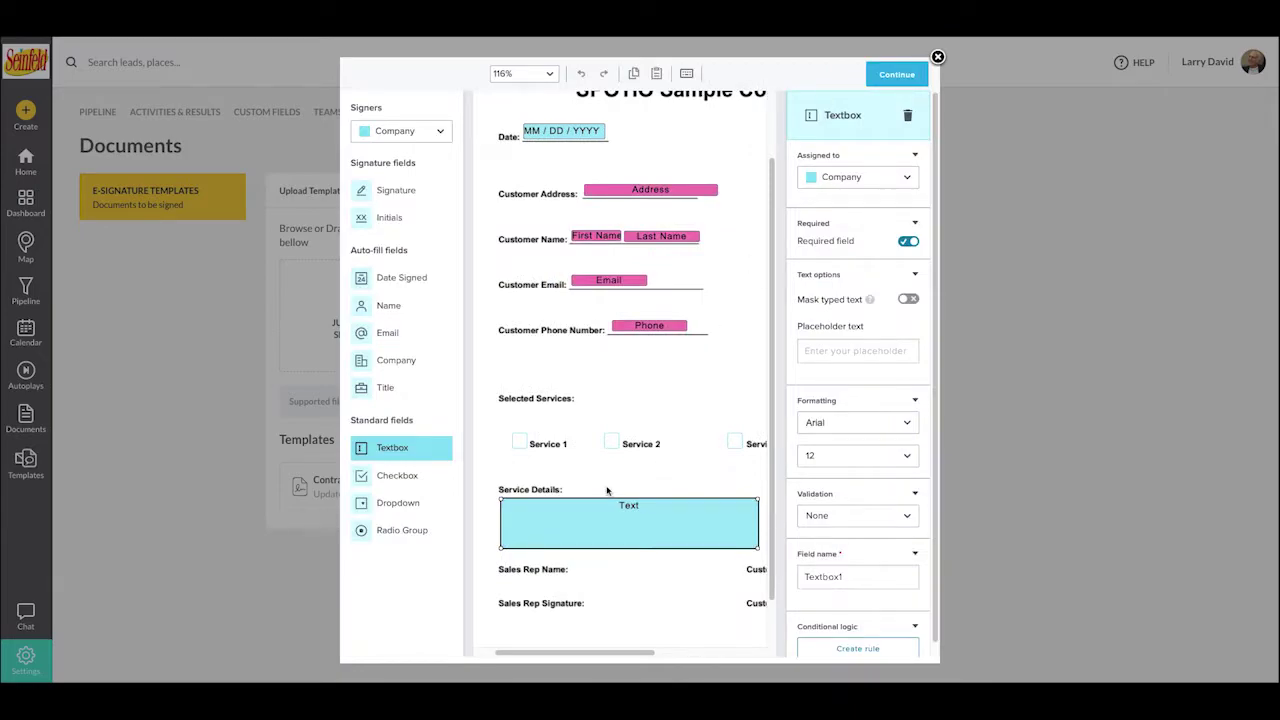
# - Create a rule showing the Service Details text box when the Service 1 checkbox is checked
pyautogui.click(521, 441)
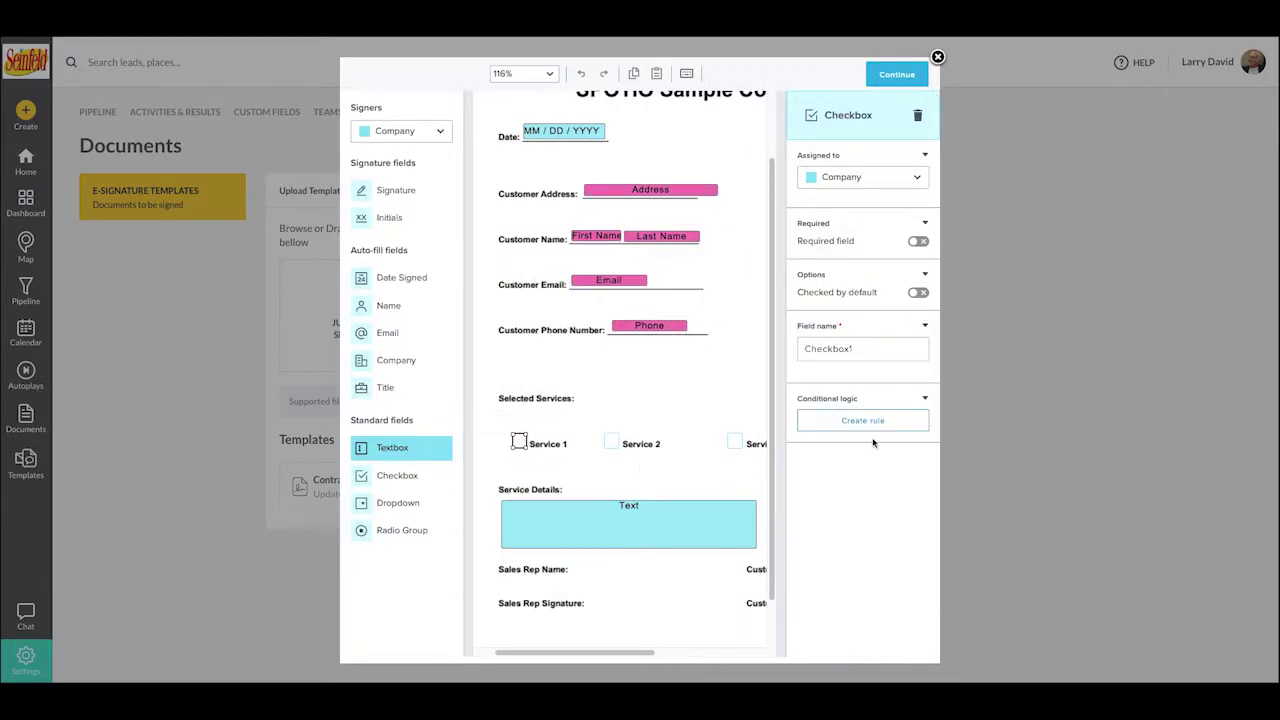
pyautogui.click(843, 424)
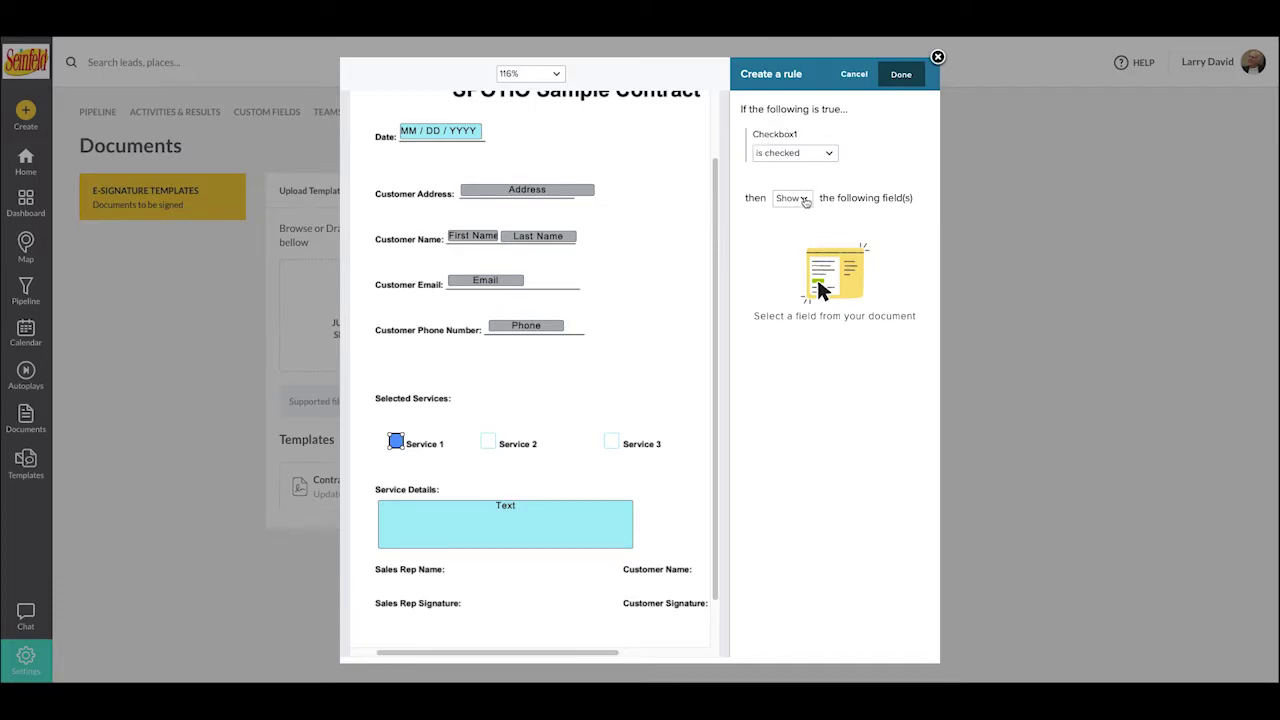
pyautogui.click(790, 198)
pyautogui.click(793, 219)
pyautogui.click(517, 513)
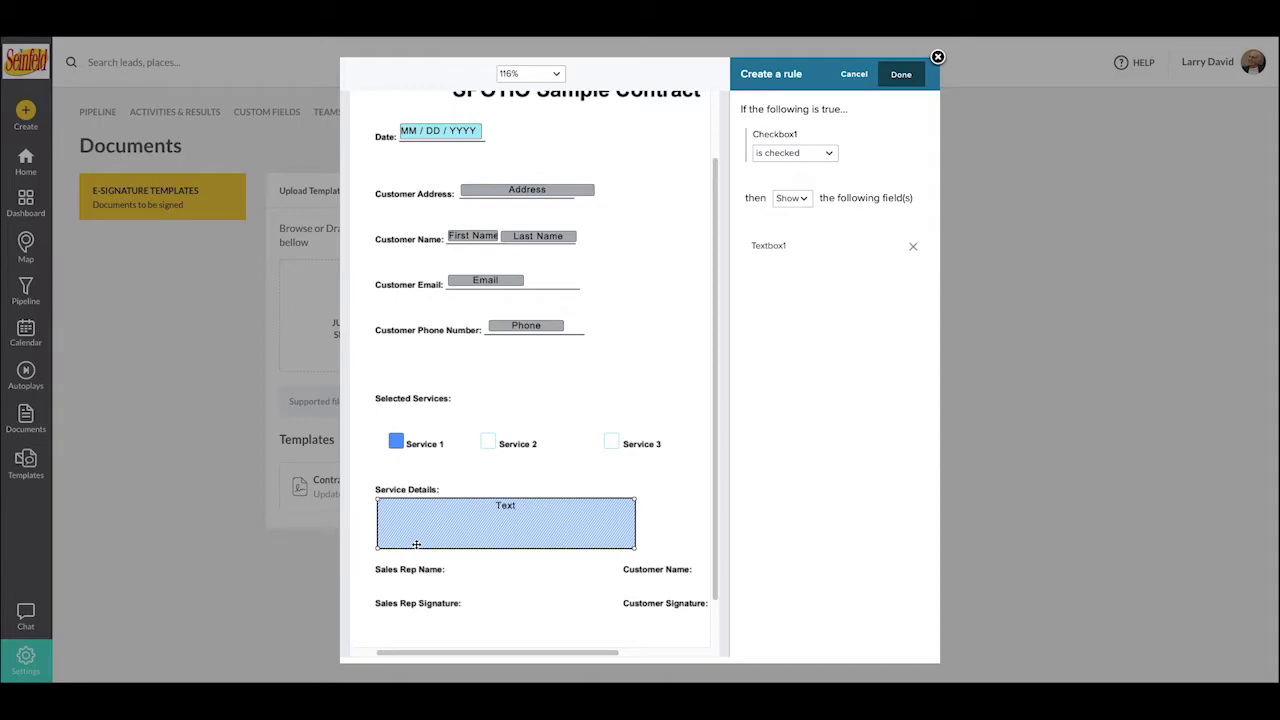
pyautogui.click(901, 76)
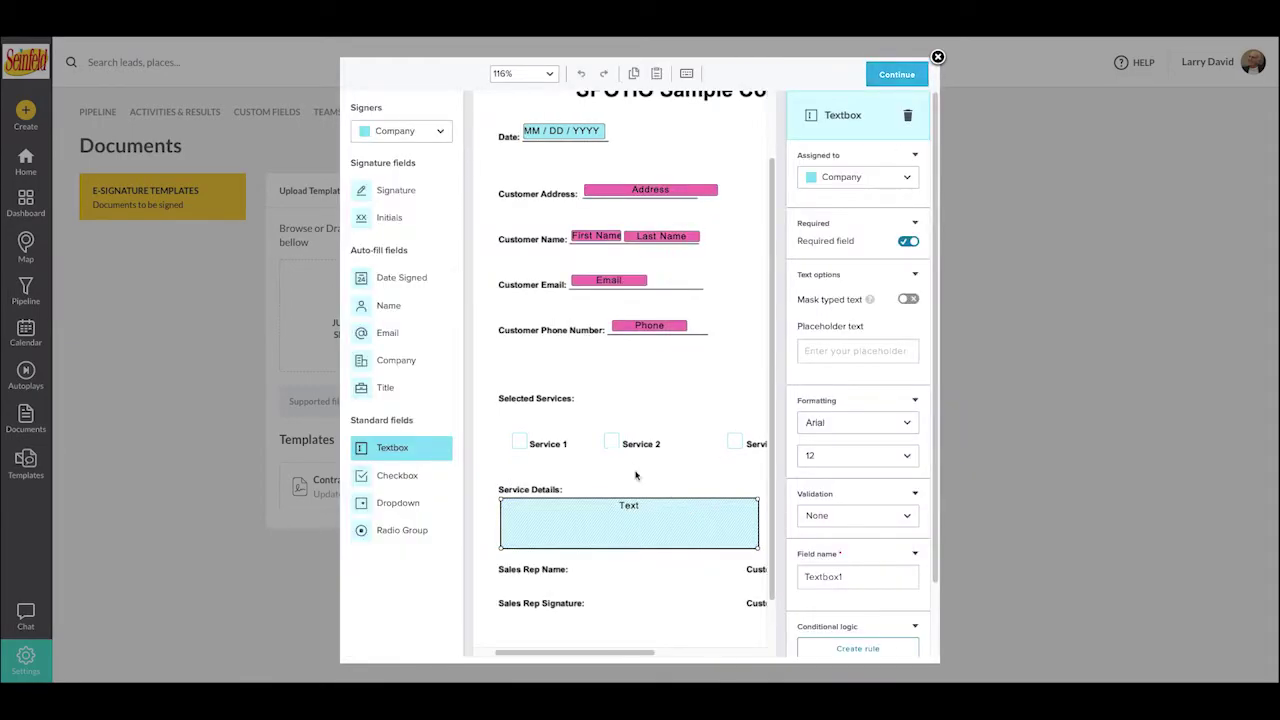
# - Begin a similar rule for the Service 2 checkbox, then cancel it
pyautogui.click(614, 441)
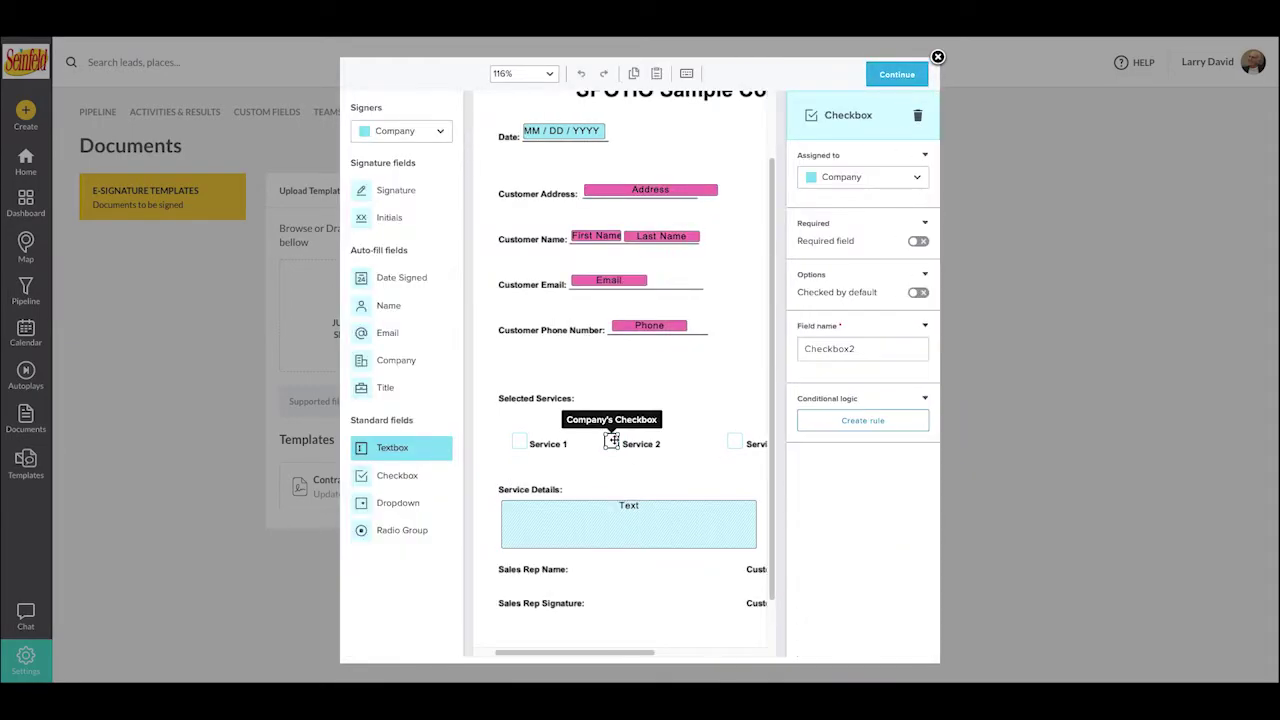
pyautogui.click(858, 423)
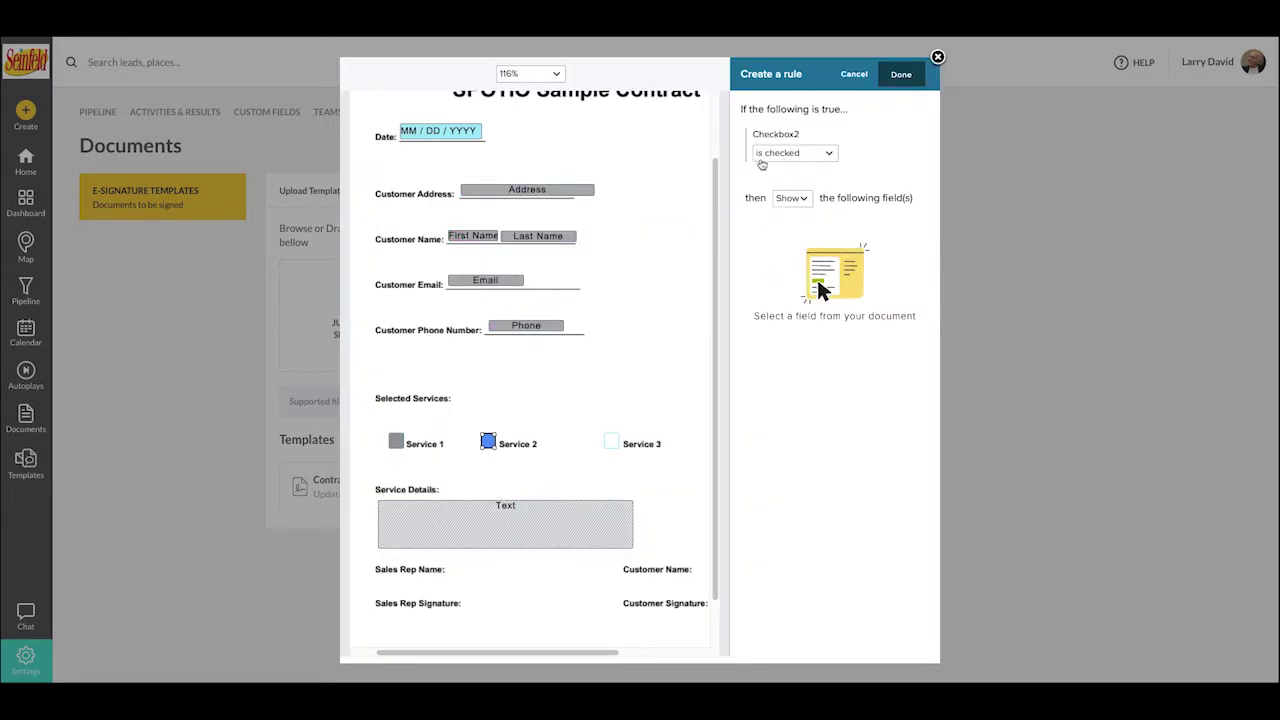
pyautogui.click(561, 525)
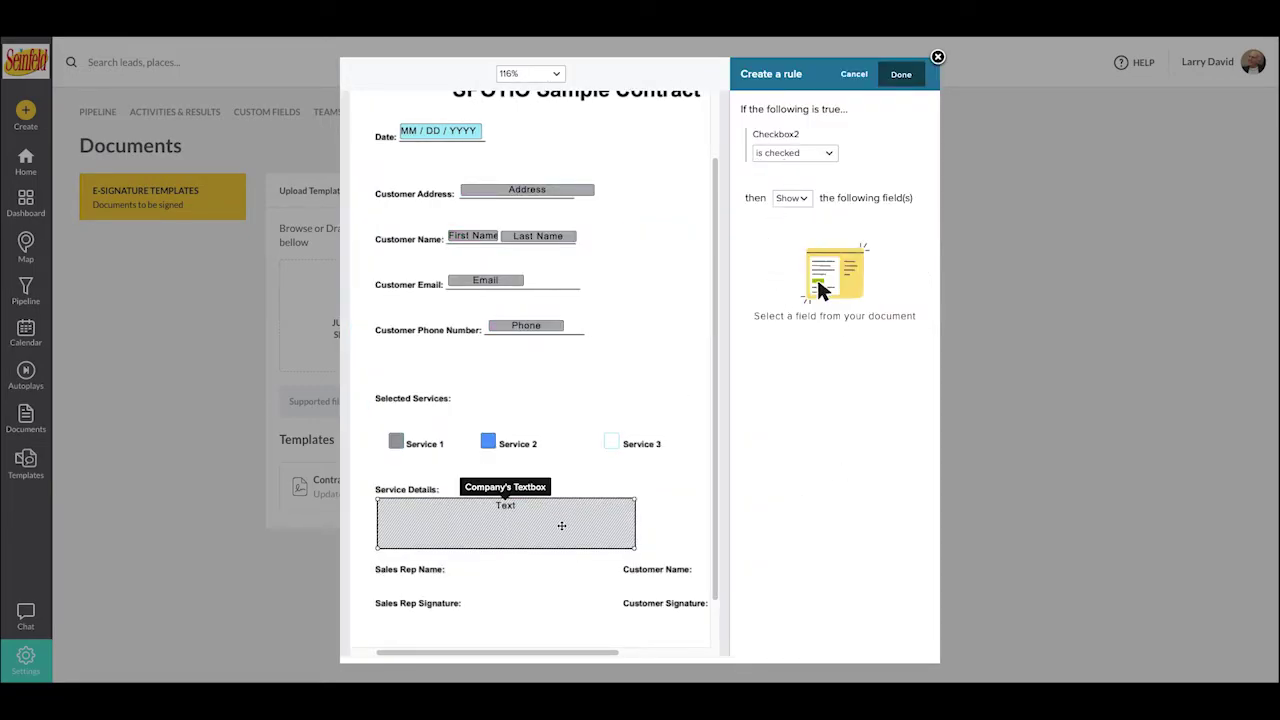
pyautogui.click(853, 74)
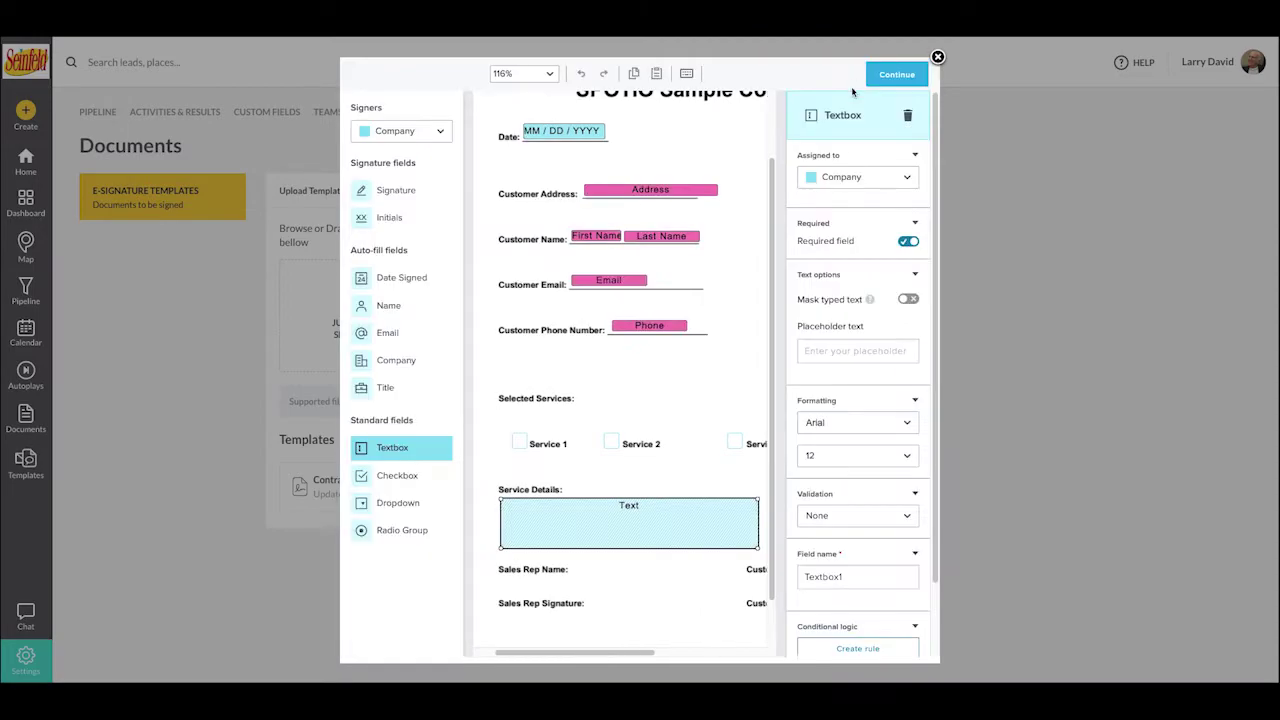
pyautogui.click(680, 463)
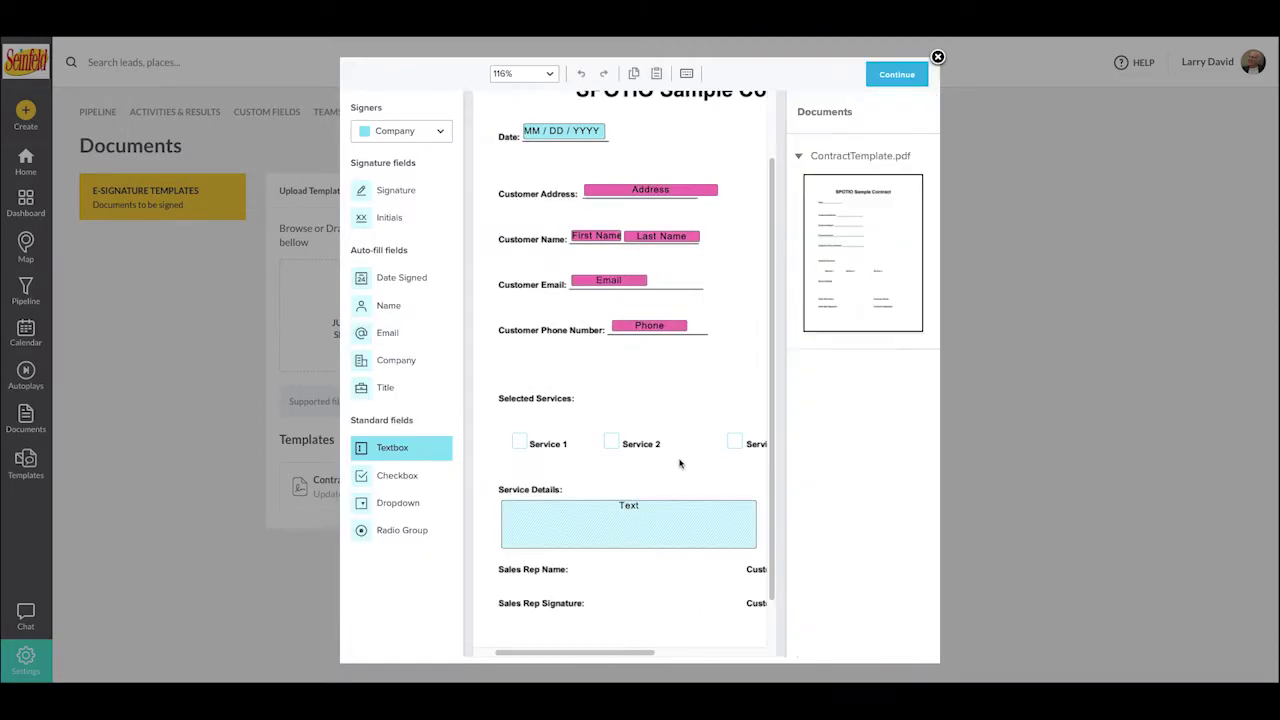
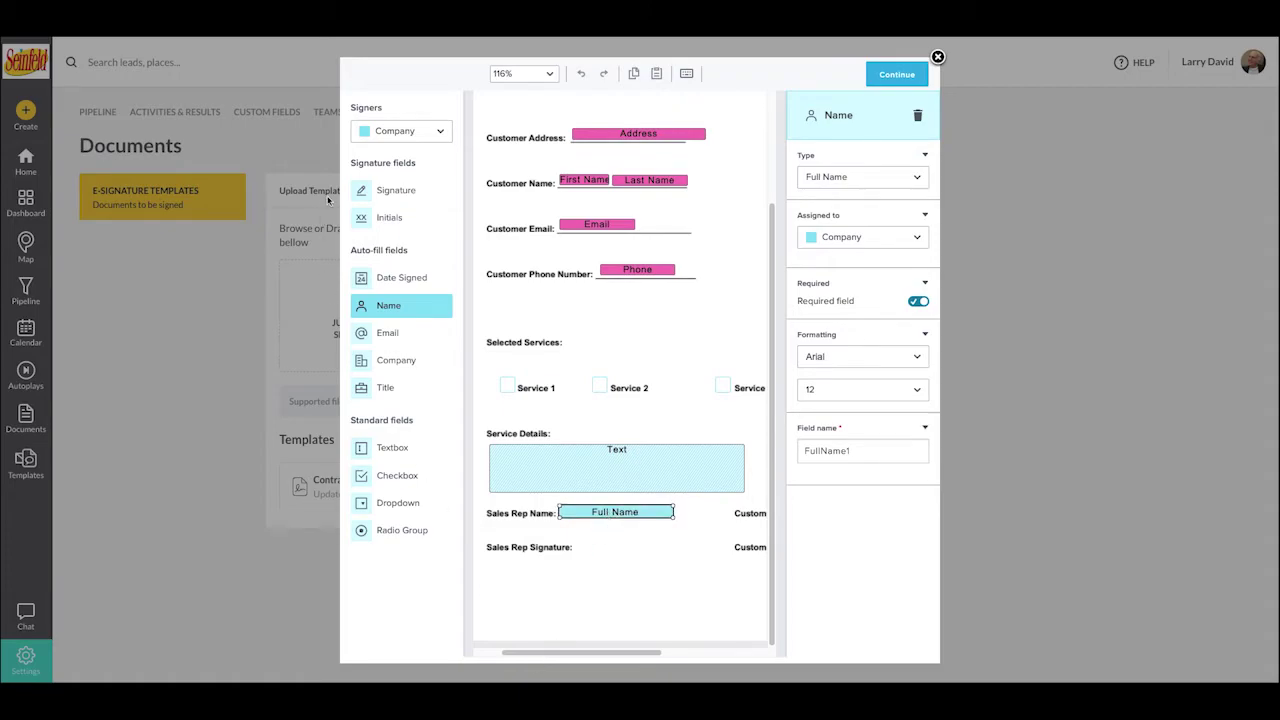
# - Place a signature box beside the Sales Rep Signature line
pyautogui.moveTo(384, 190)
pyautogui.mouseDown()
pyautogui.moveTo(651, 449)
pyautogui.moveTo(657, 468)
pyautogui.moveTo(608, 553)
pyautogui.moveTo(704, 535)
pyautogui.mouseUp()
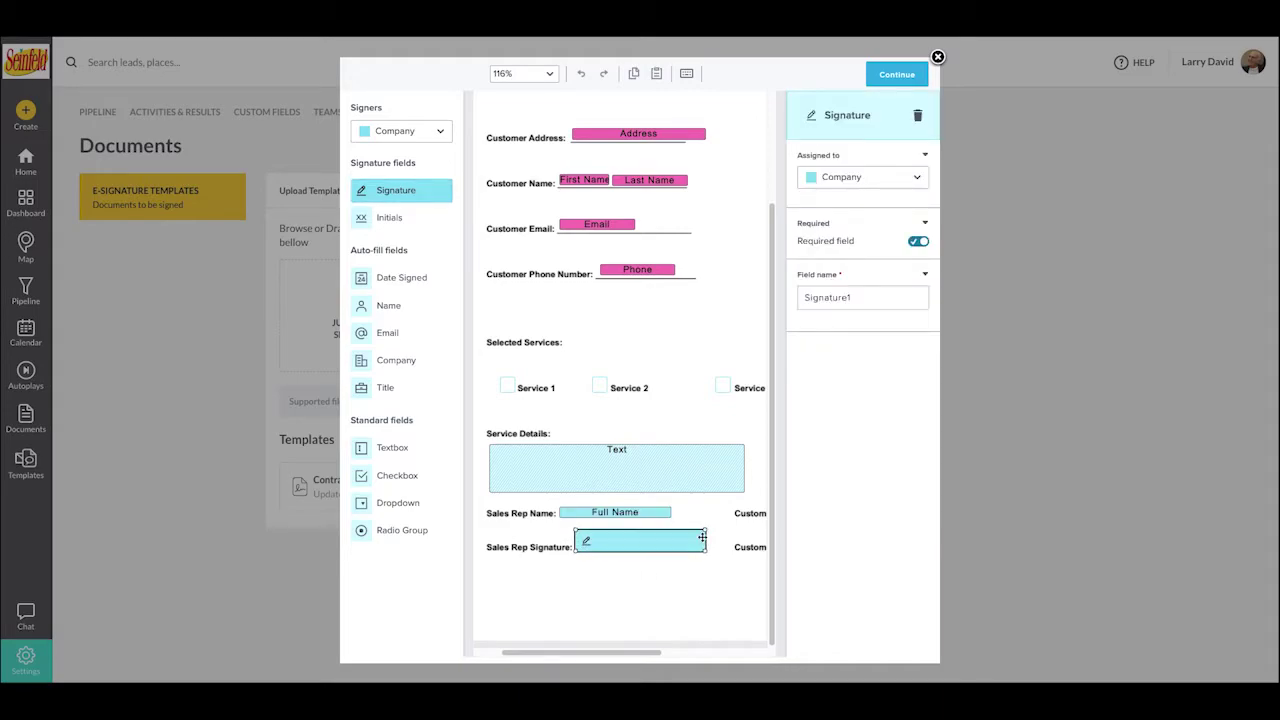
pyautogui.click(674, 588)
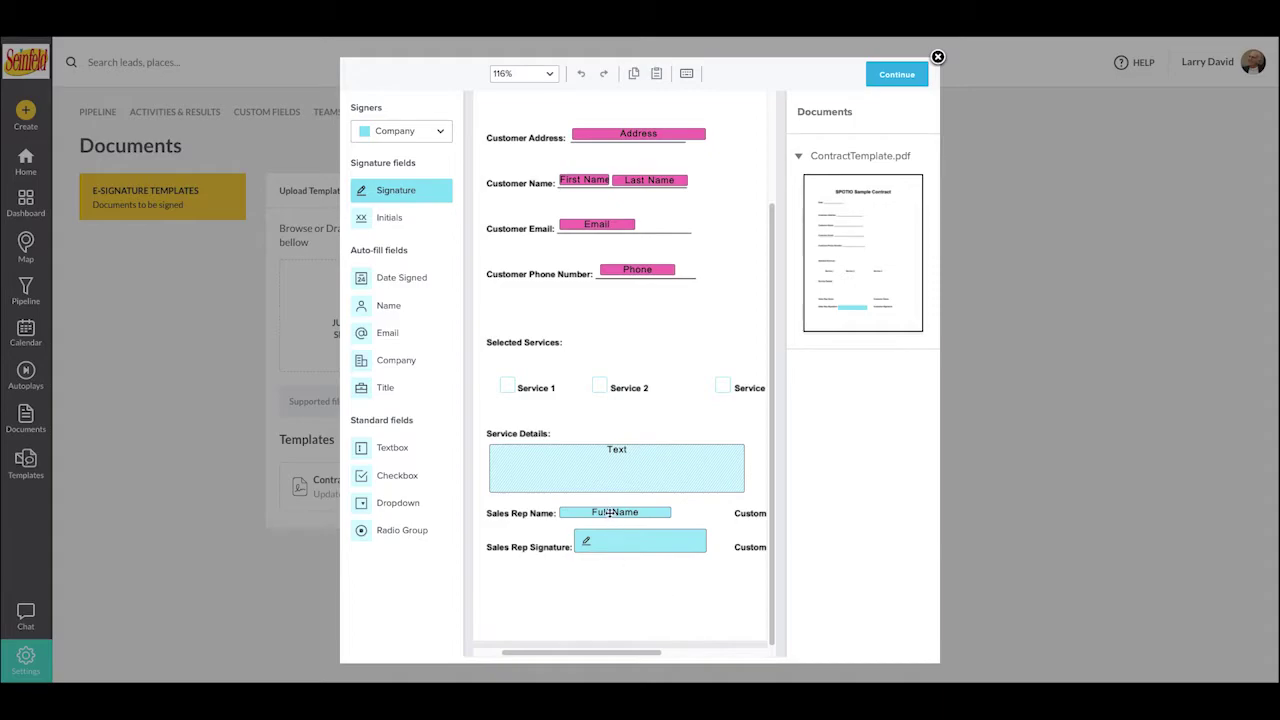
pyautogui.hscroll(5, 729, 514)
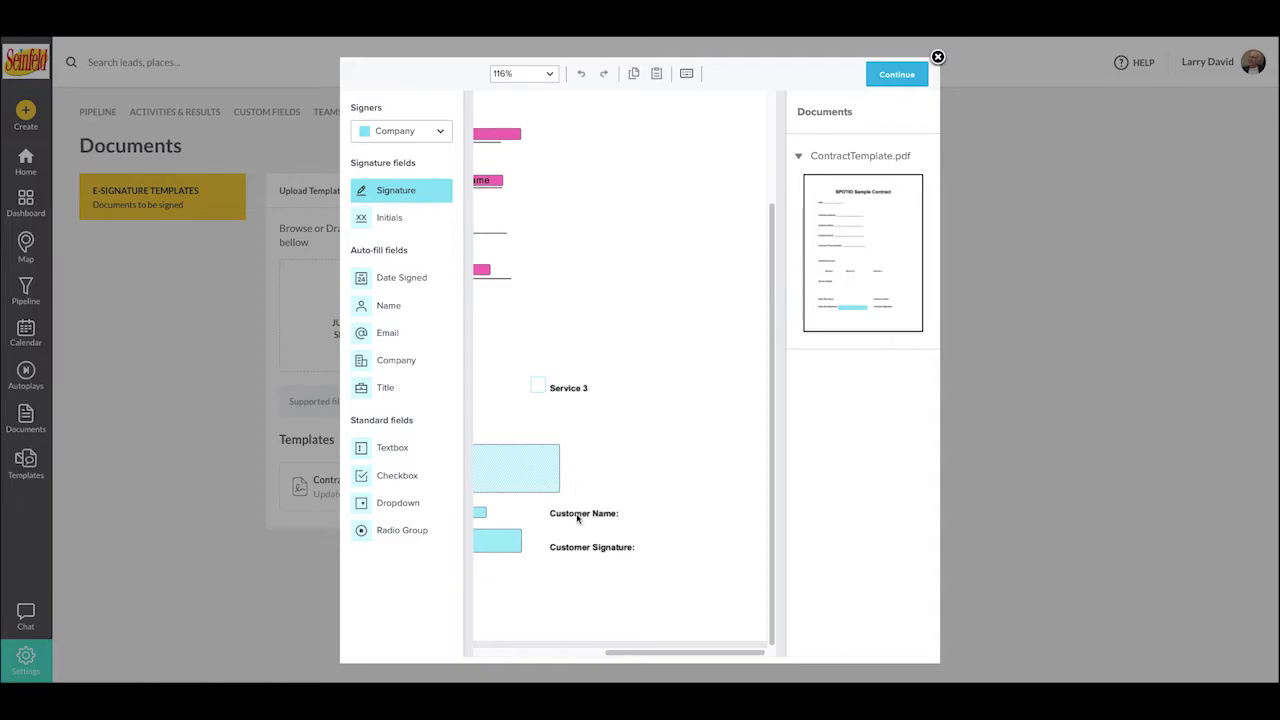
# - Add a Customer-assigned signature box beside Customer Signature, then set signers back to Sender
pyautogui.click(410, 130)
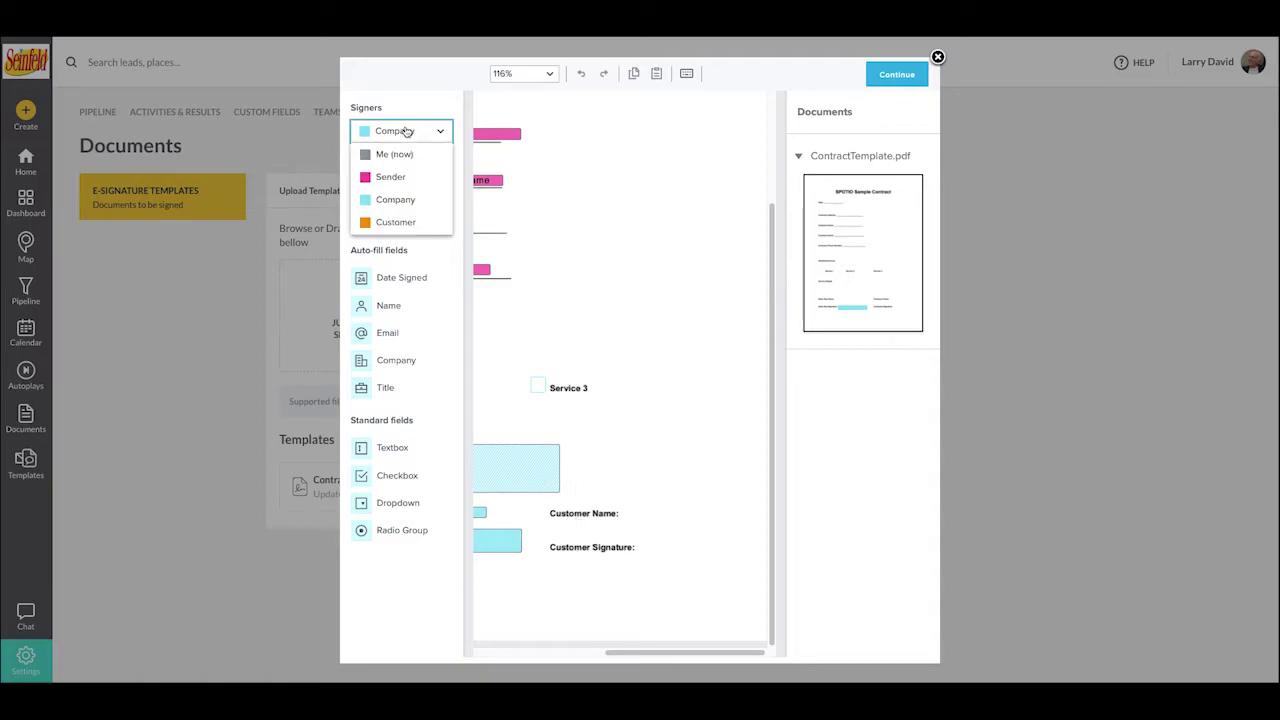
pyautogui.click(400, 222)
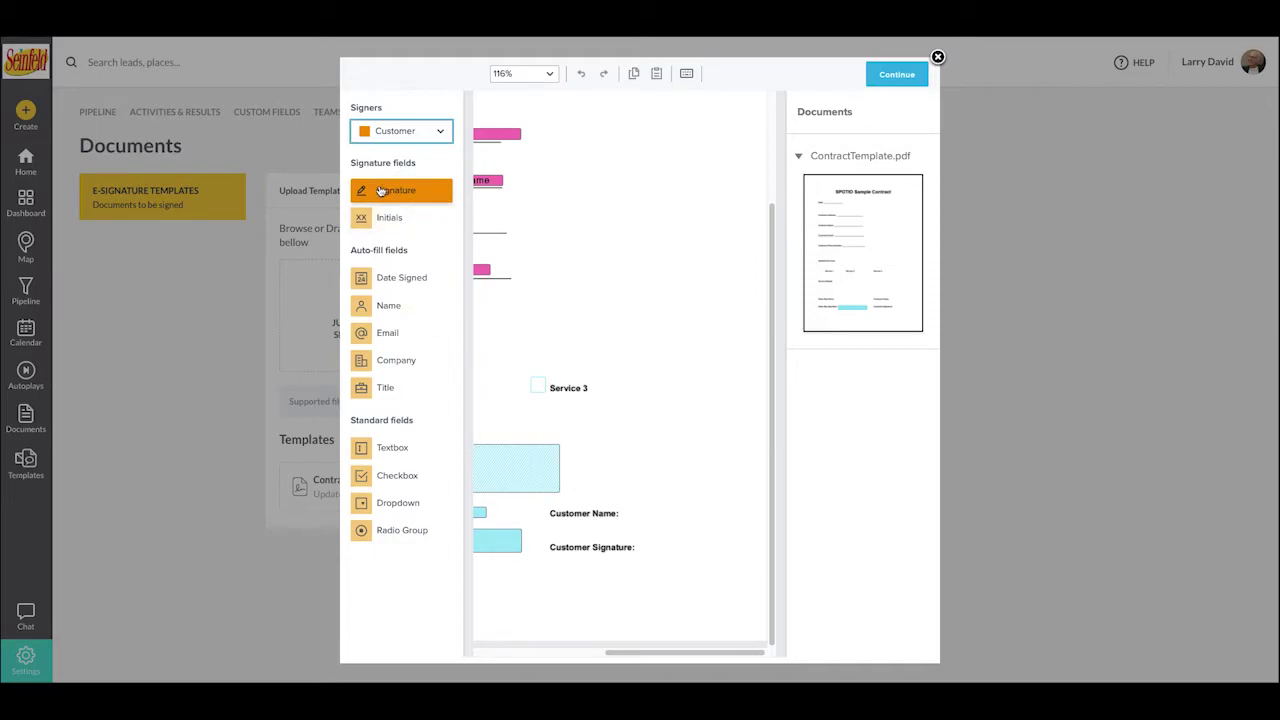
pyautogui.moveTo(380, 190)
pyautogui.mouseDown()
pyautogui.moveTo(583, 460)
pyautogui.moveTo(729, 531)
pyautogui.moveTo(632, 566)
pyautogui.moveTo(752, 555)
pyautogui.mouseUp()
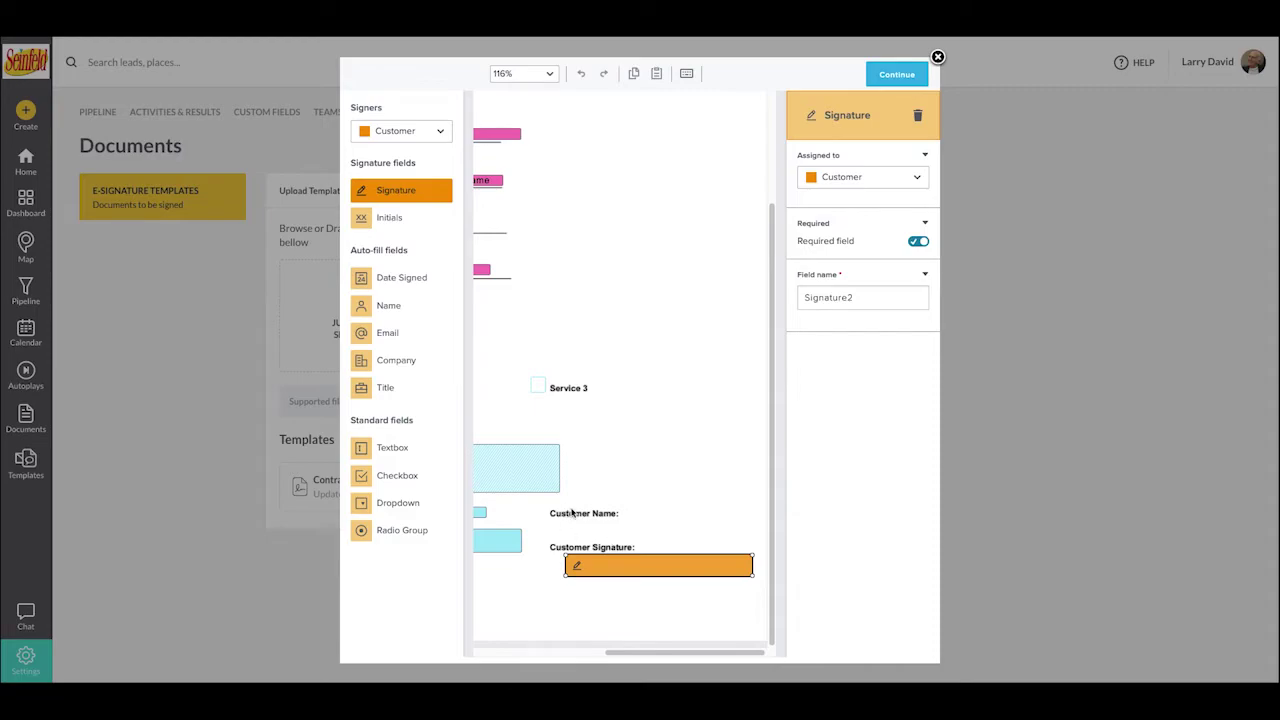
pyautogui.click(431, 136)
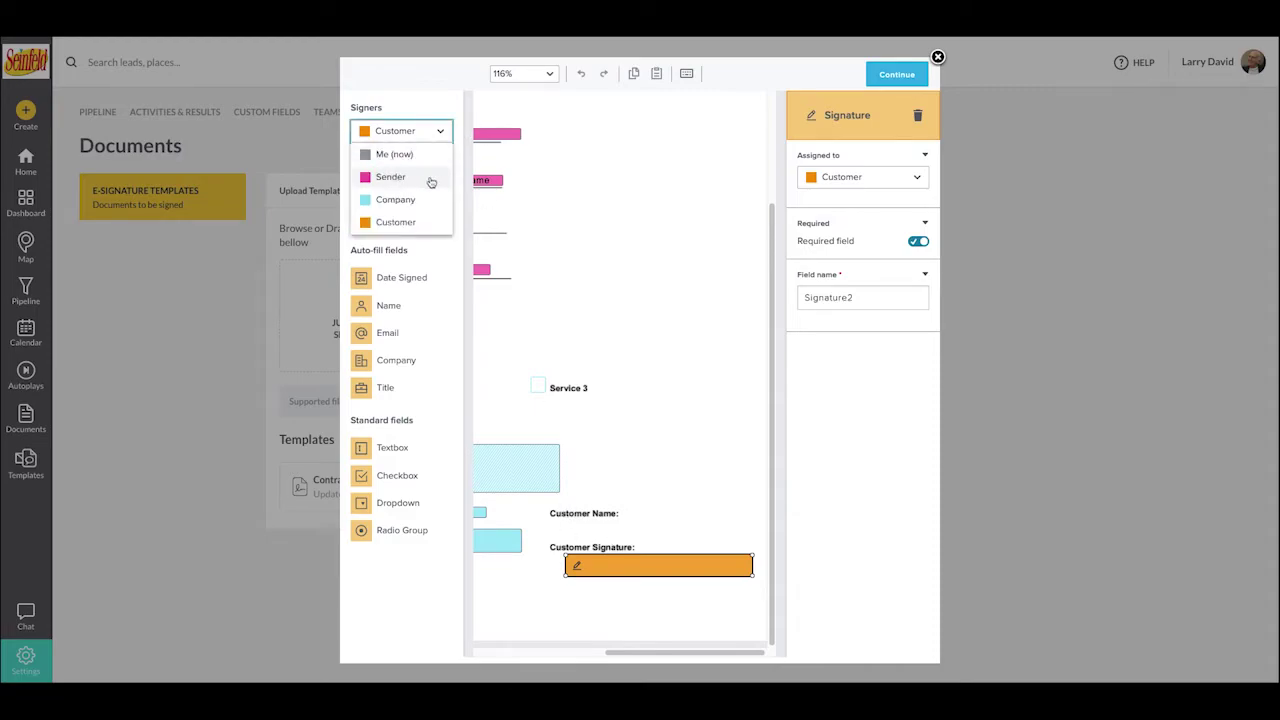
pyautogui.click(428, 180)
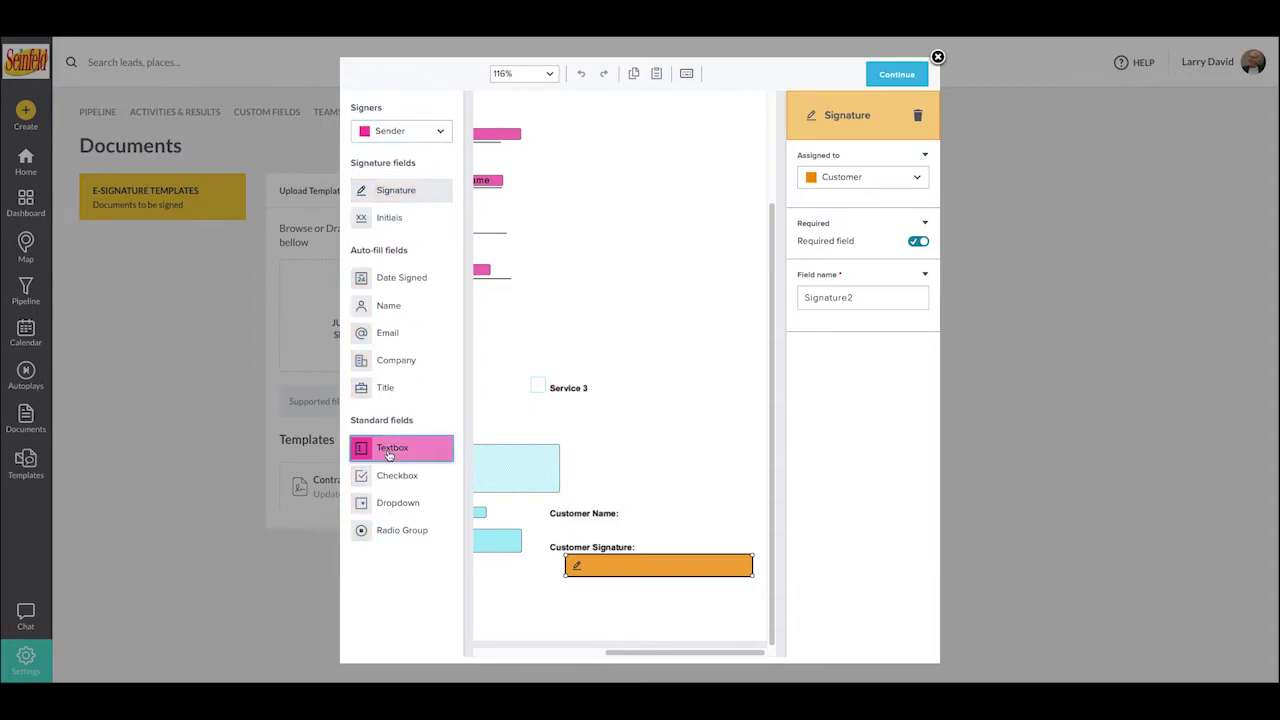
# - Add a text field beside Customer Name holding First Name, sized to fit
pyautogui.moveTo(389, 456); pyautogui.dragTo(760, 496)
pyautogui.click(680, 514)
pyautogui.click(832, 440)
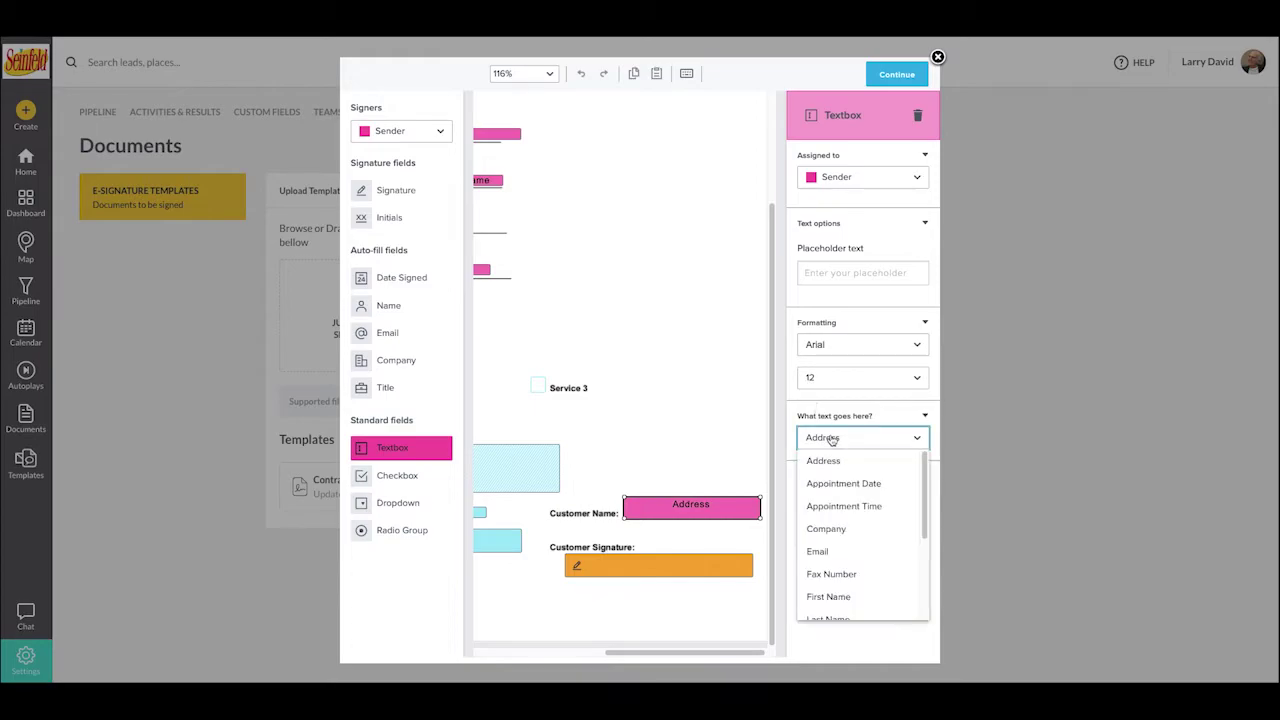
pyautogui.click(837, 597)
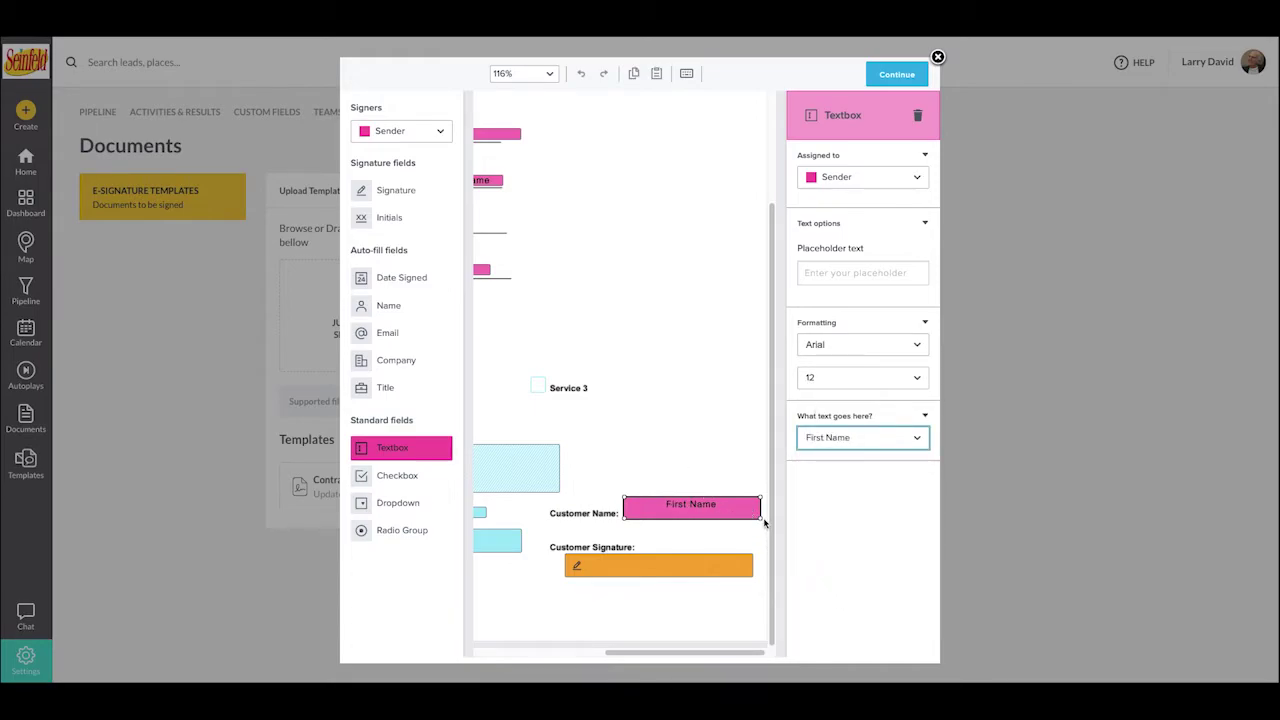
pyautogui.moveTo(760, 516); pyautogui.dragTo(657, 516)
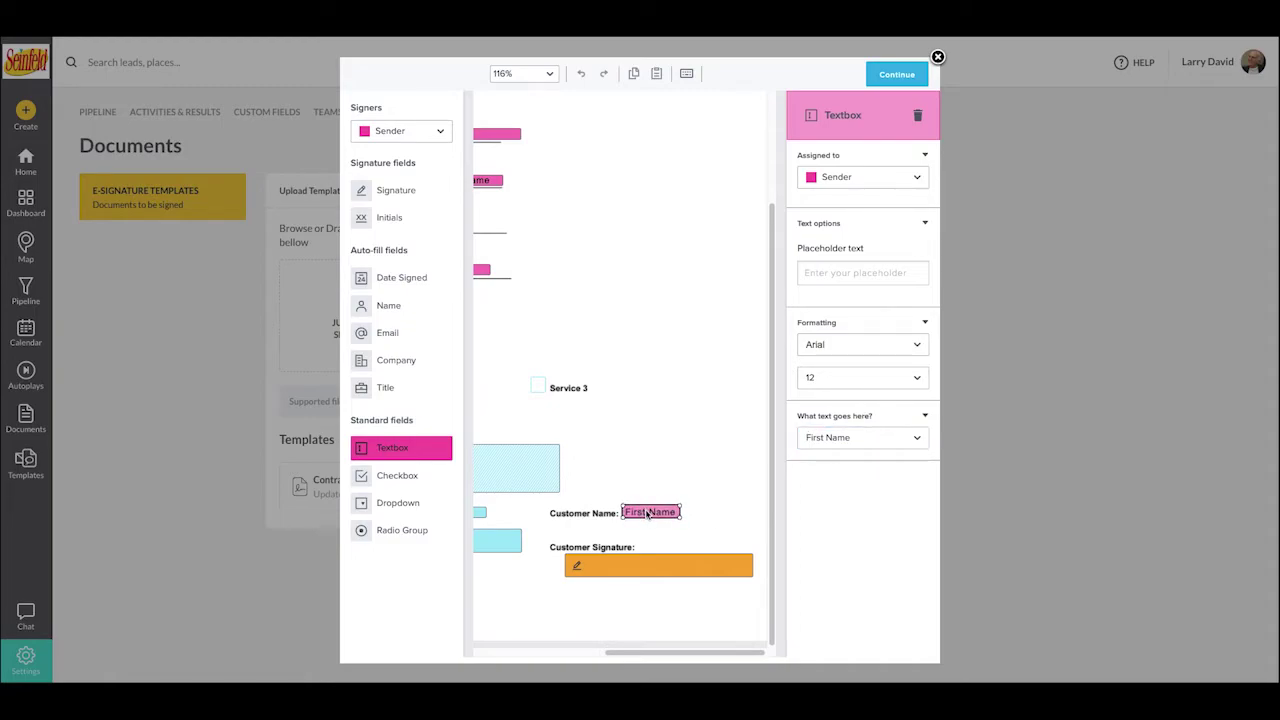
# - Add a second text field beside First Name holding Last Name, slightly widened
pyautogui.moveTo(409, 452); pyautogui.dragTo(708, 514)
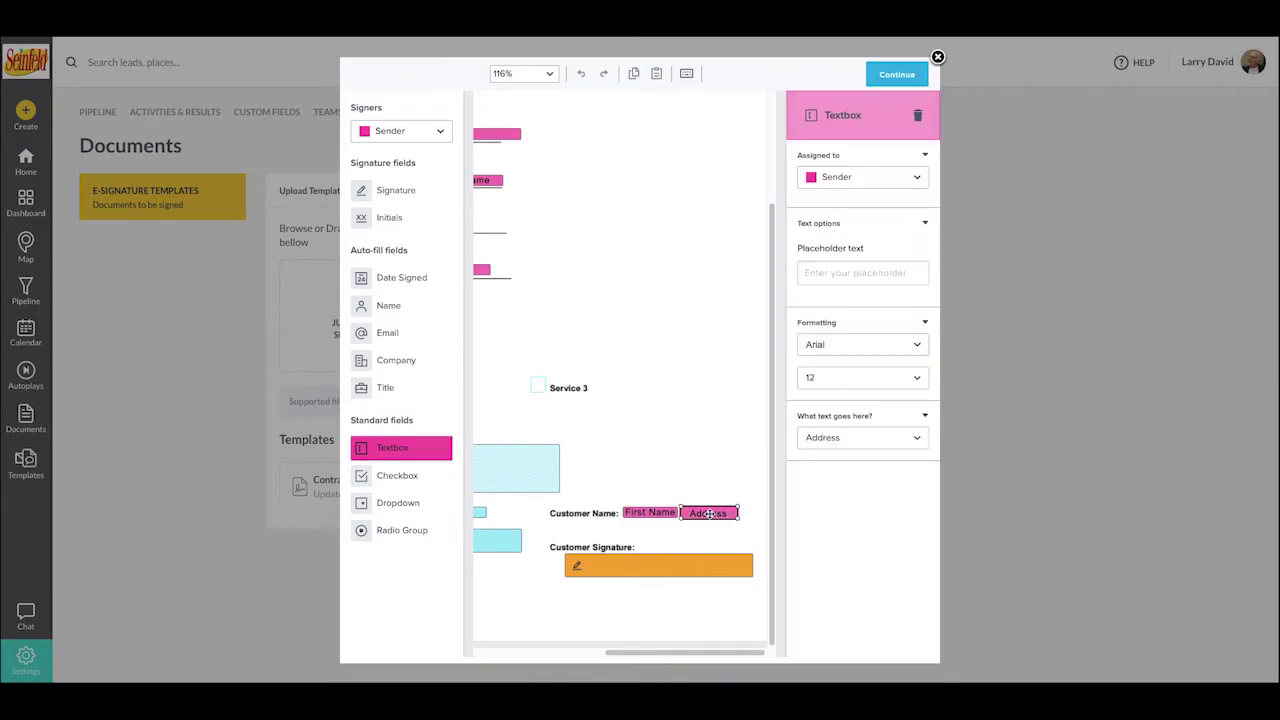
pyautogui.click(864, 437)
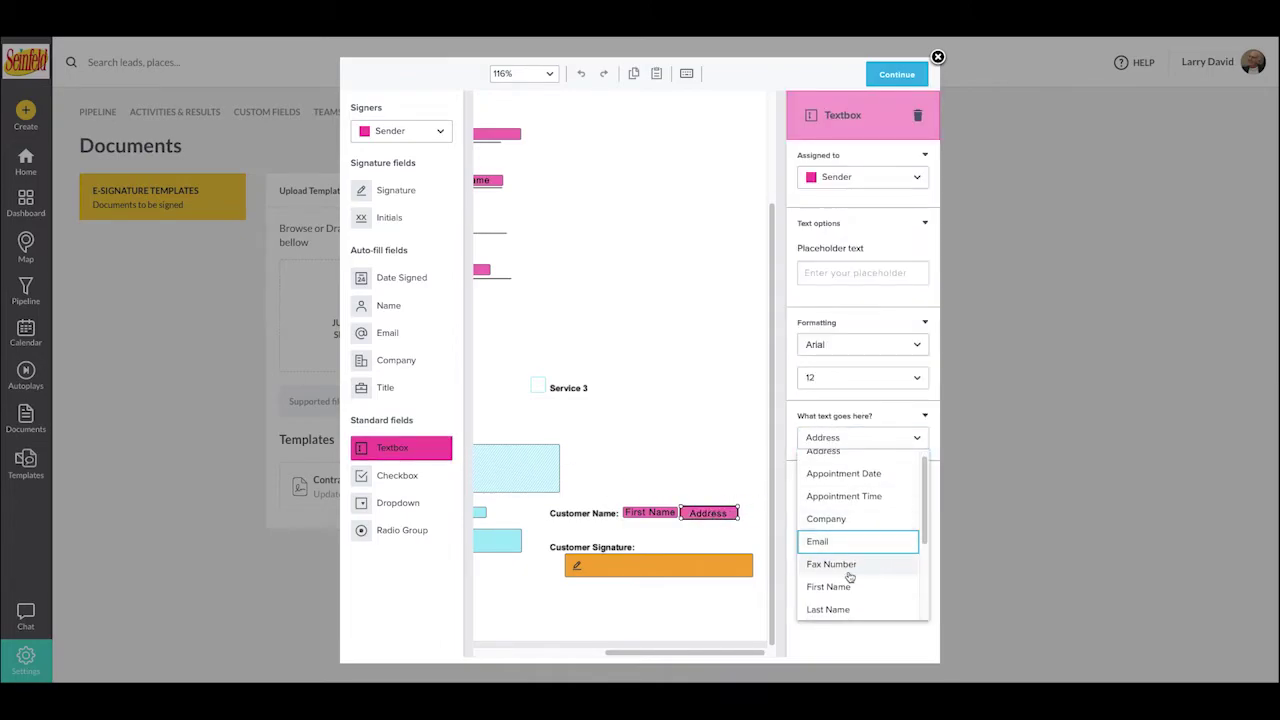
pyautogui.click(830, 609)
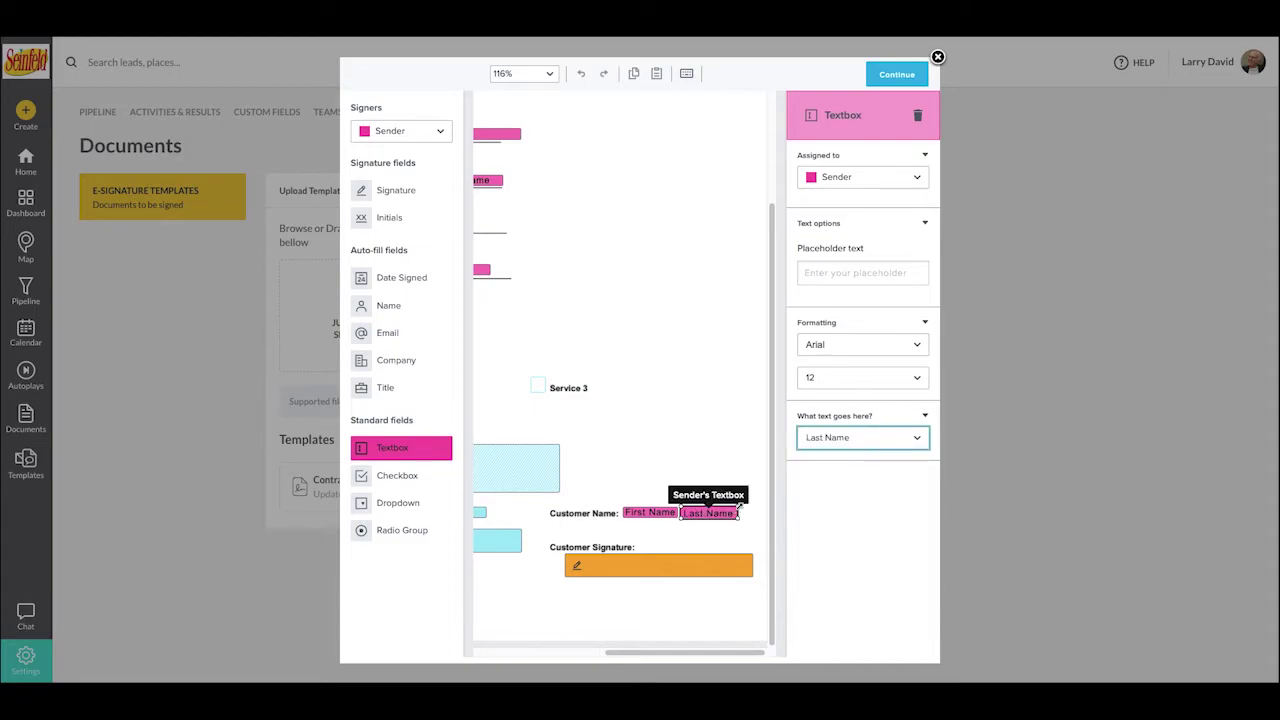
pyautogui.moveTo(738, 513); pyautogui.dragTo(760, 513)
pyautogui.click(704, 468)
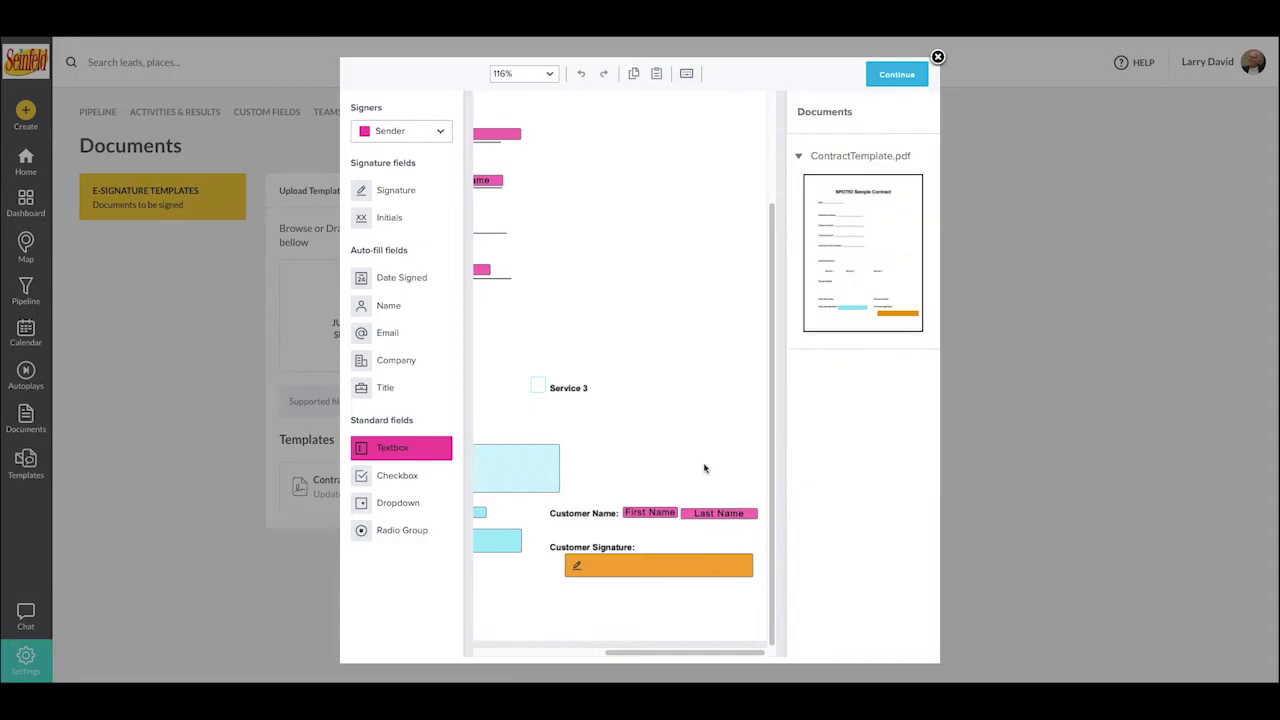
pyautogui.keyDown('ctrl'); pyautogui.scroll(-3, 597, 410); pyautogui.keyUp('ctrl')
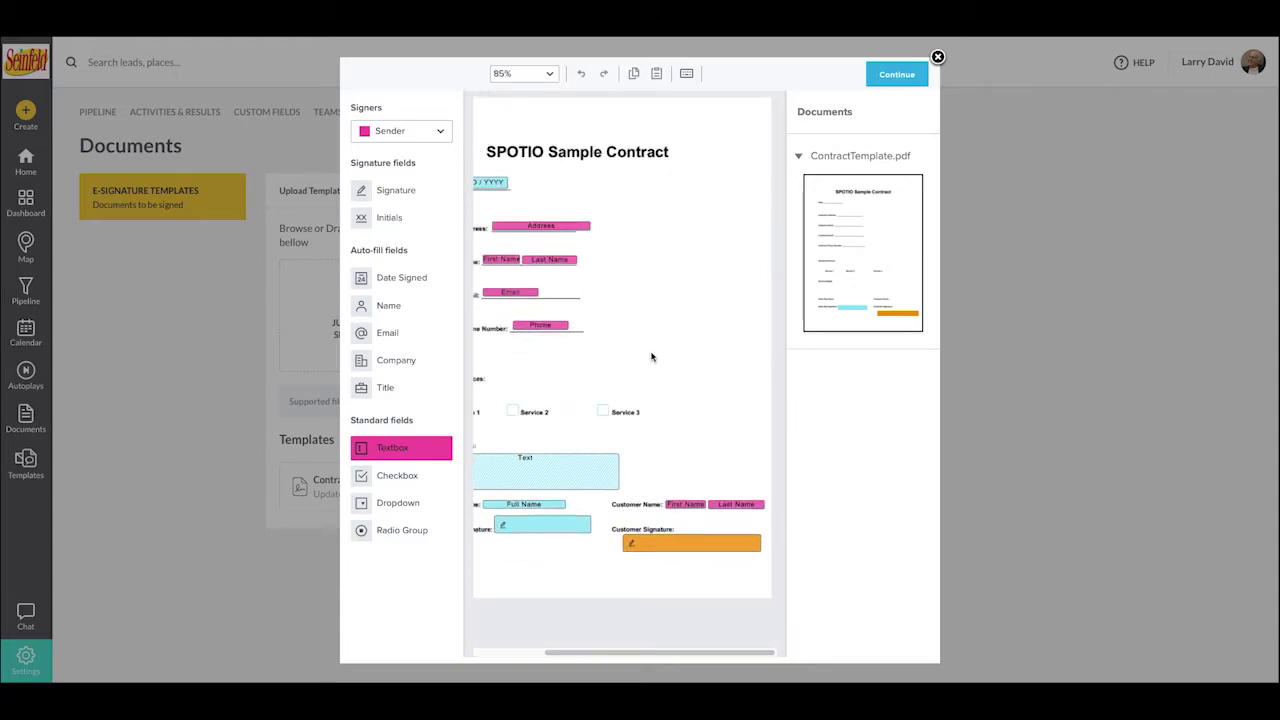
# - Review the full contract page's field layout and continue to save the template
pyautogui.keyDown('ctrl'); pyautogui.scroll(-1, 654, 348); pyautogui.keyUp('ctrl')
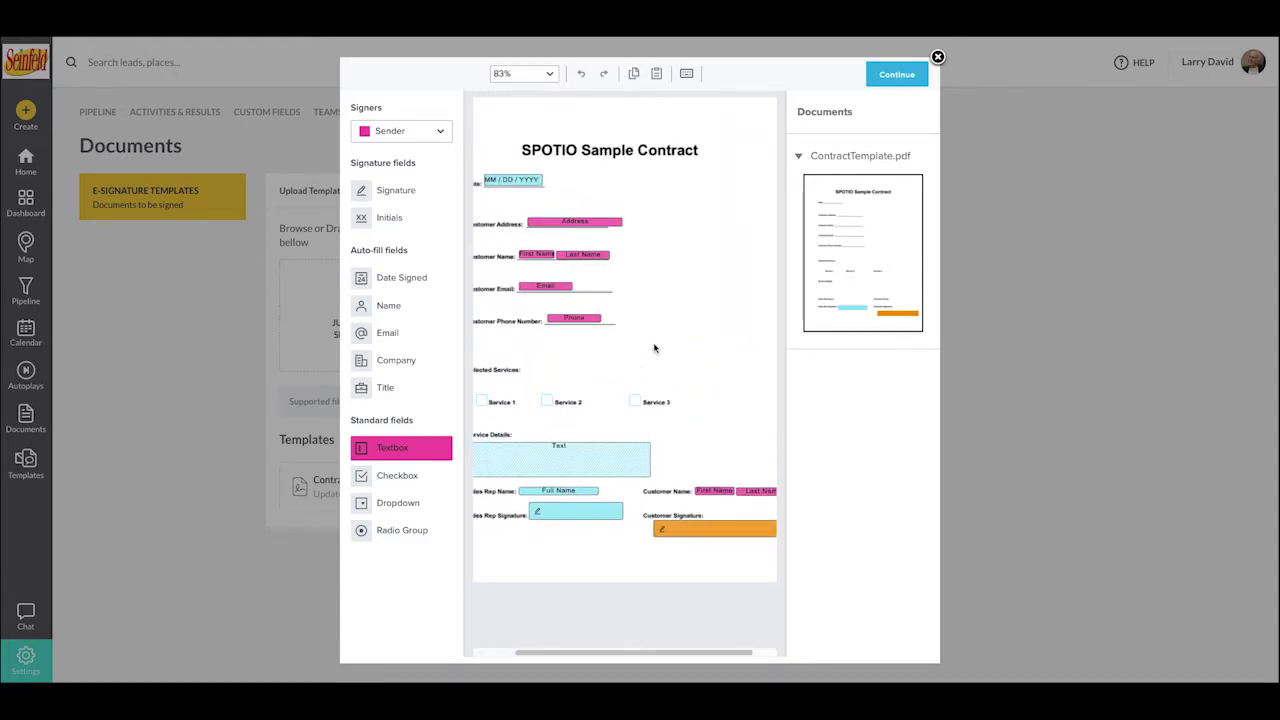
pyautogui.hscroll(-2, 654, 348)
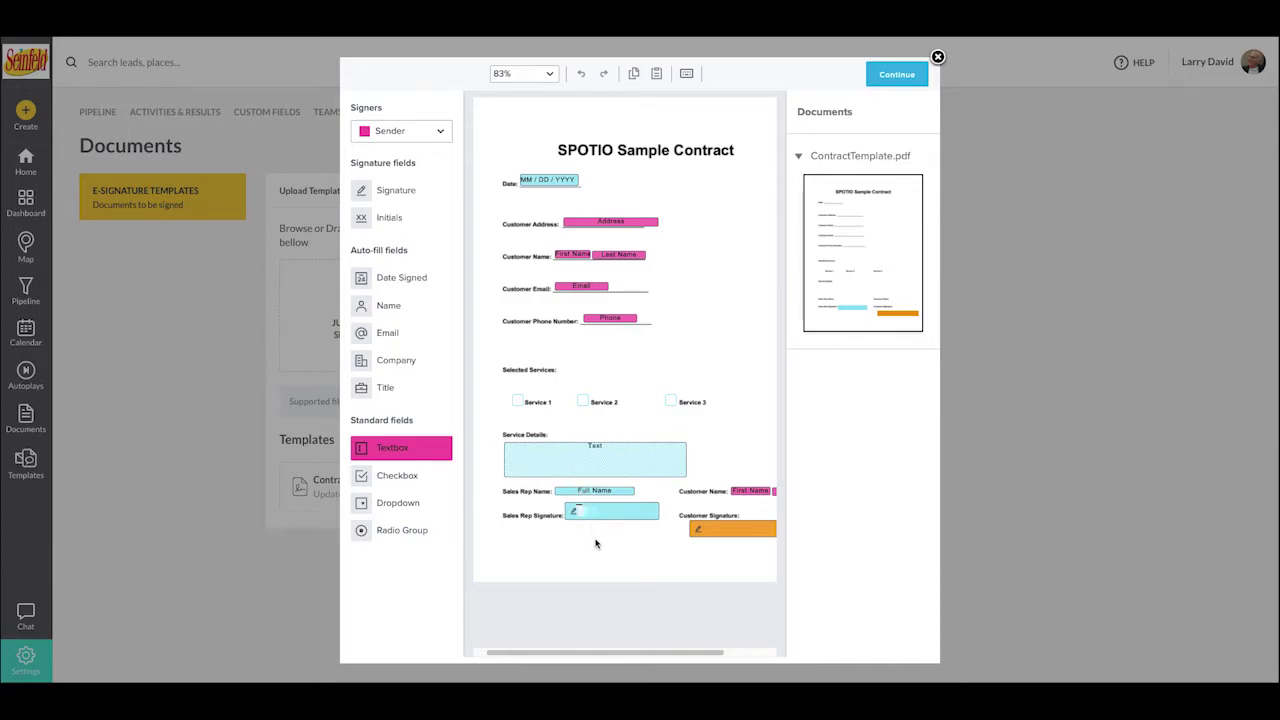
pyautogui.hscroll(3, 594, 540)
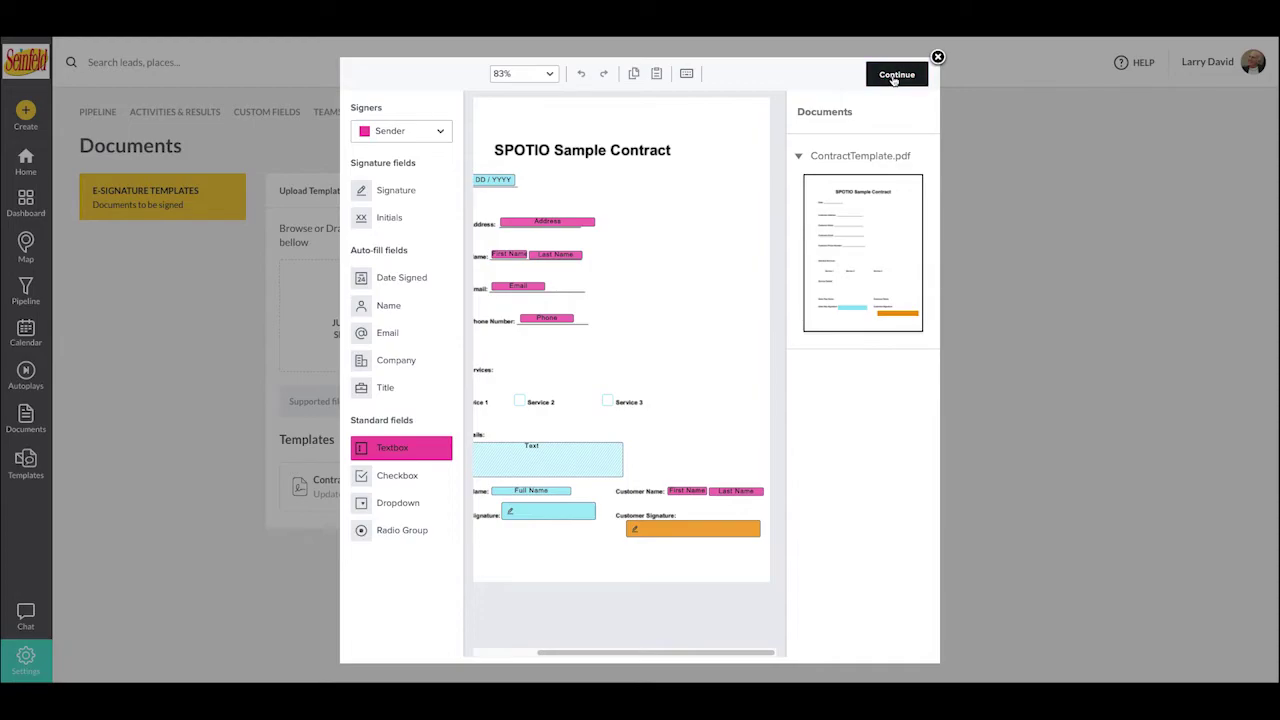
pyautogui.click(894, 77)
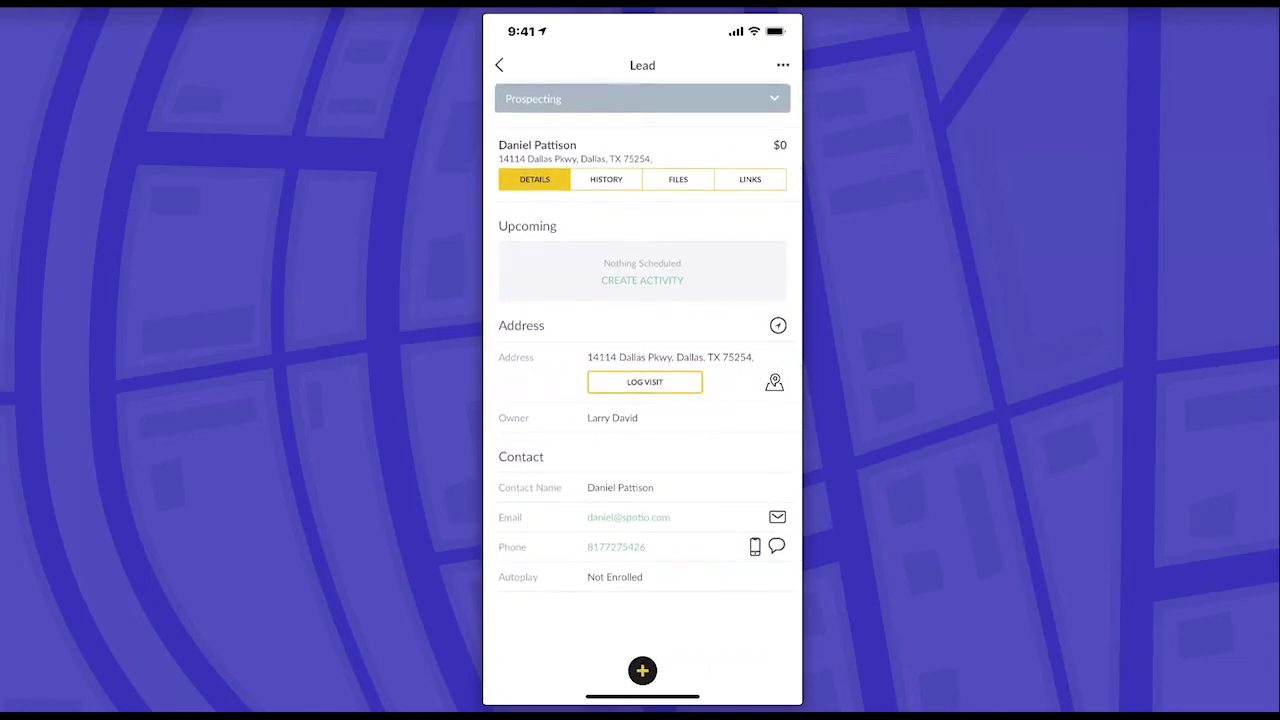
# - From the lead's Files, start Sign Document and open the contract template chooser
pyautogui.click(678, 189)
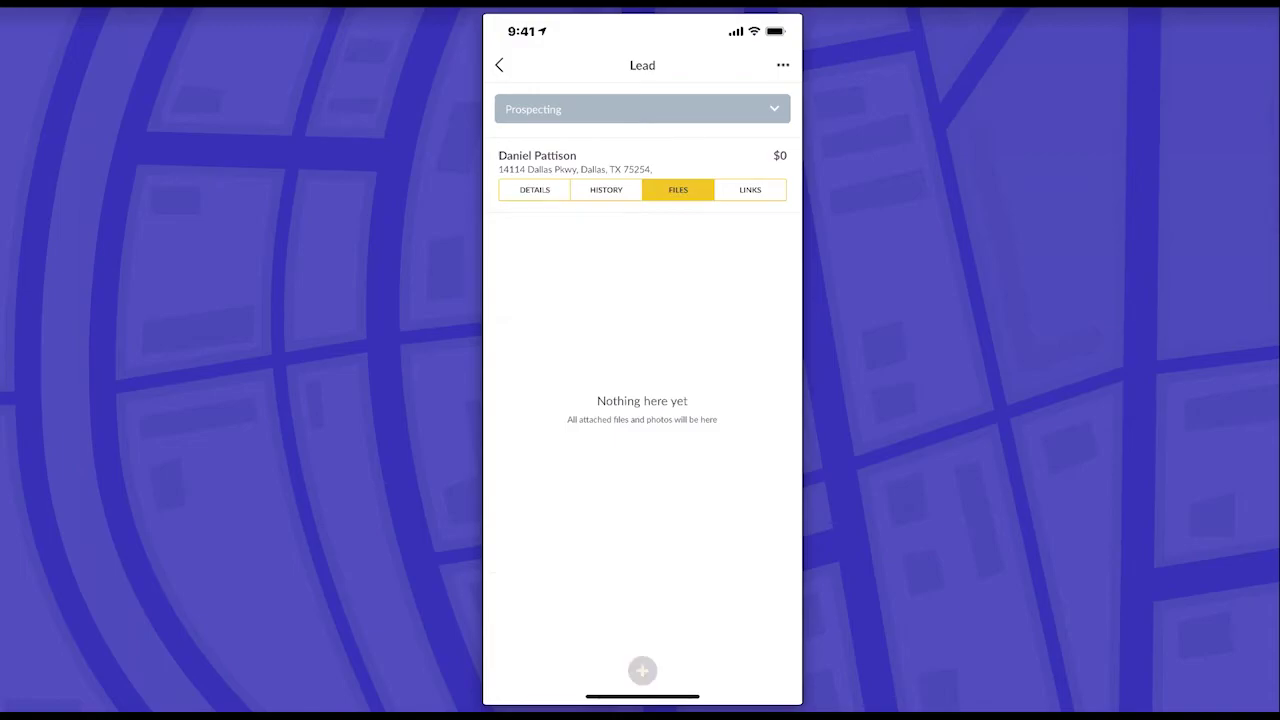
pyautogui.click(642, 670)
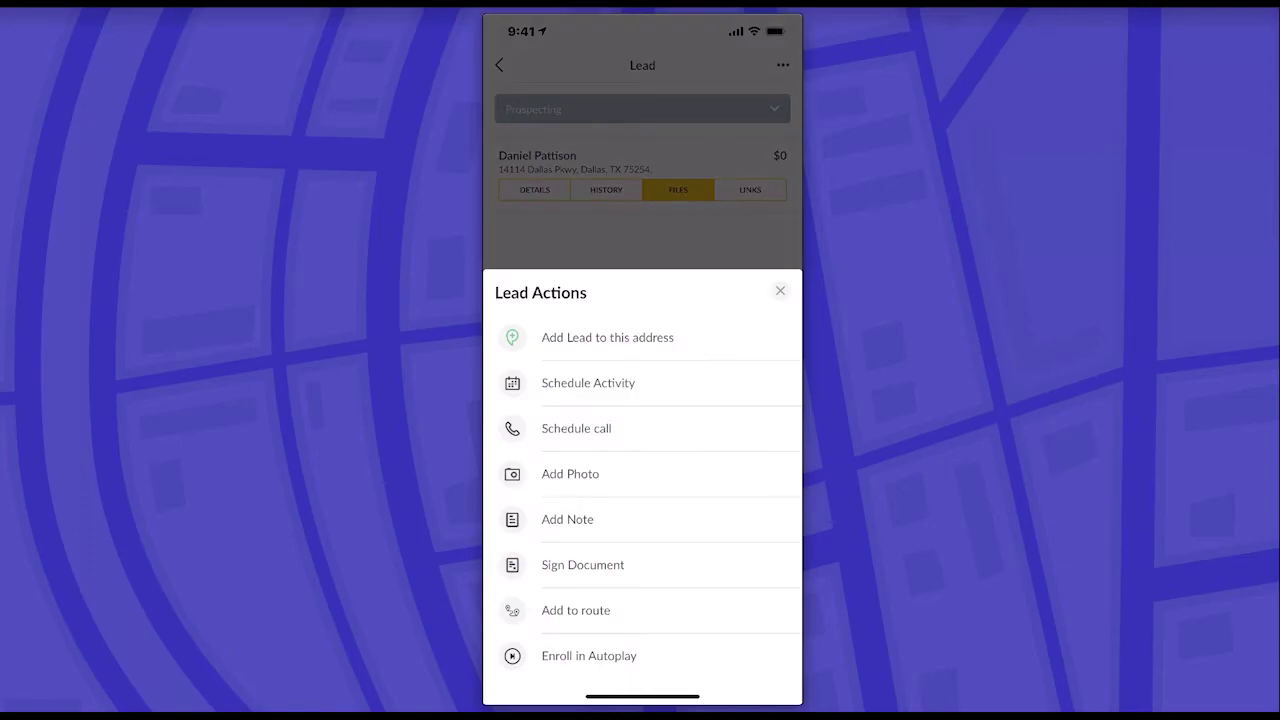
pyautogui.click(582, 565)
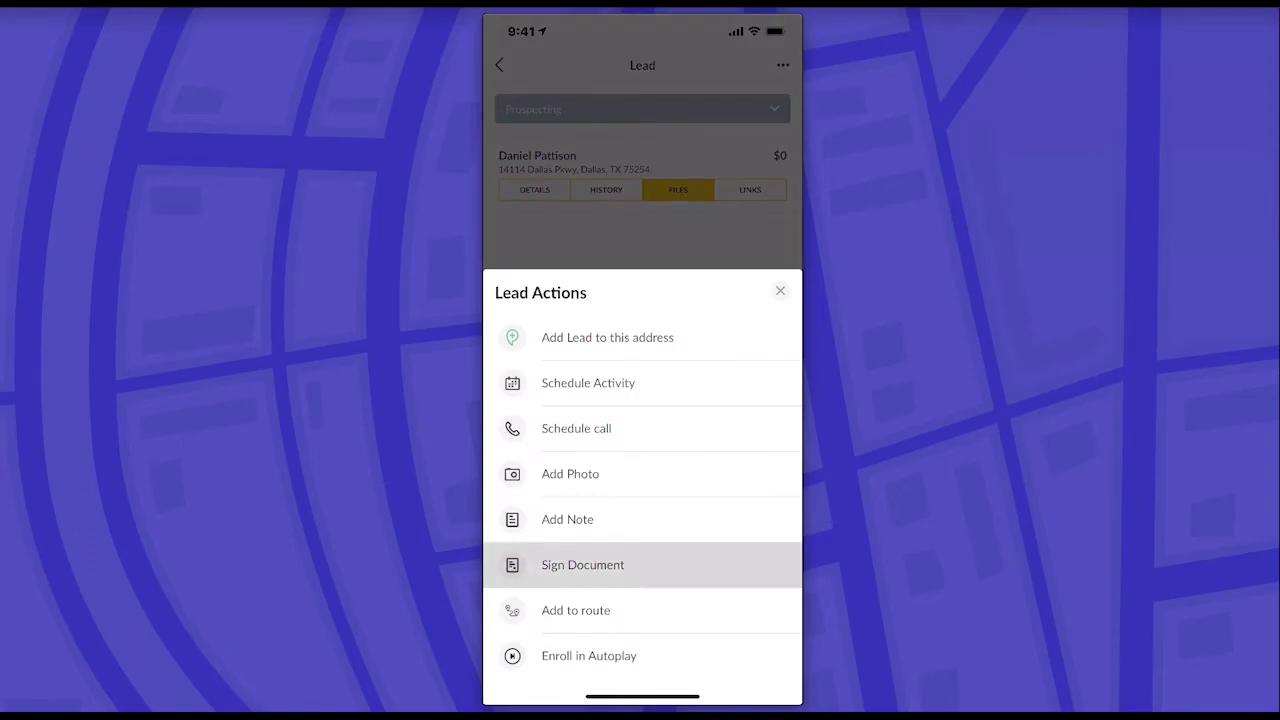
pyautogui.click(582, 565)
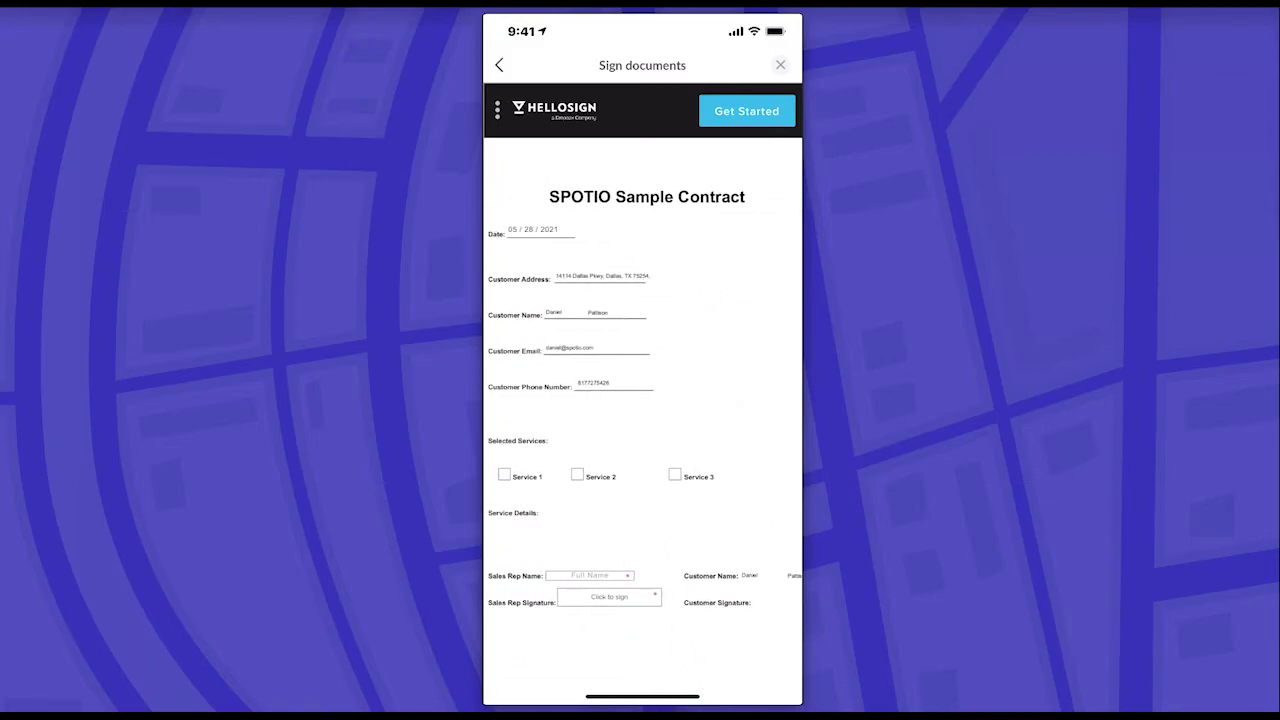
# - Tick Service 1 and enter 'Test details notes.' as the service details
pyautogui.click(746, 111)
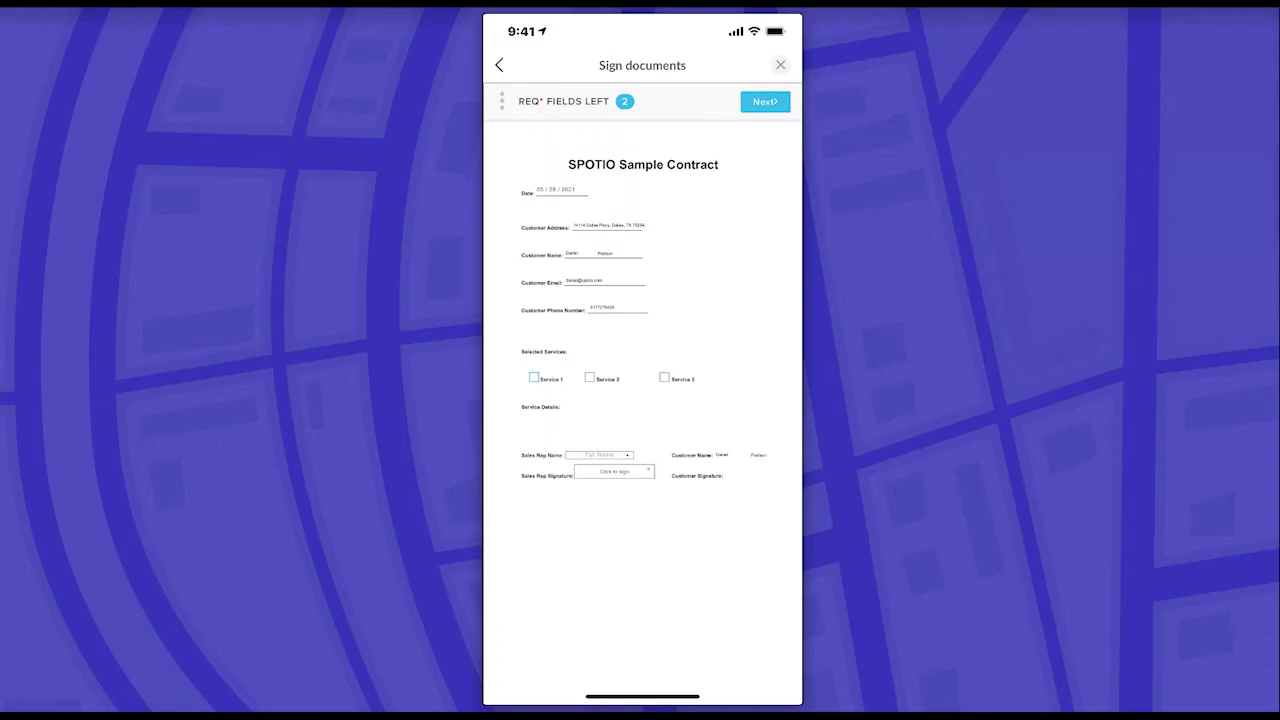
pyautogui.click(533, 377)
pyautogui.click(599, 427)
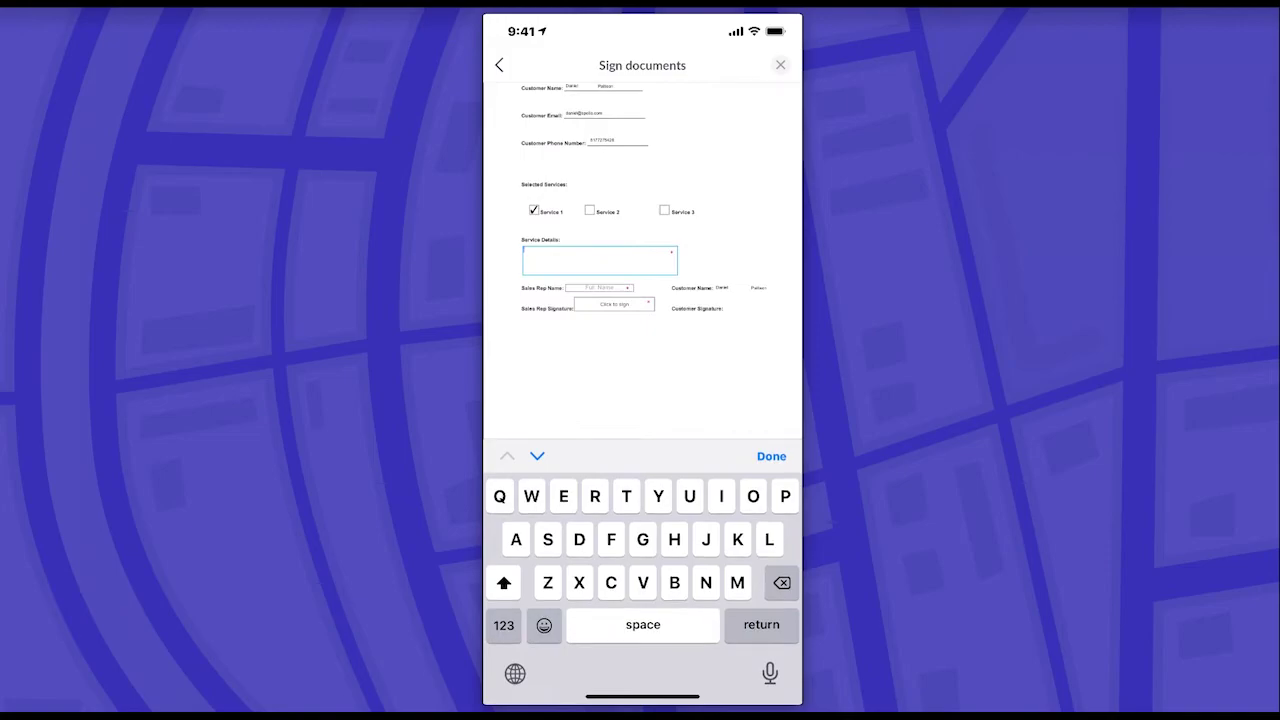
pyautogui.write('Test')
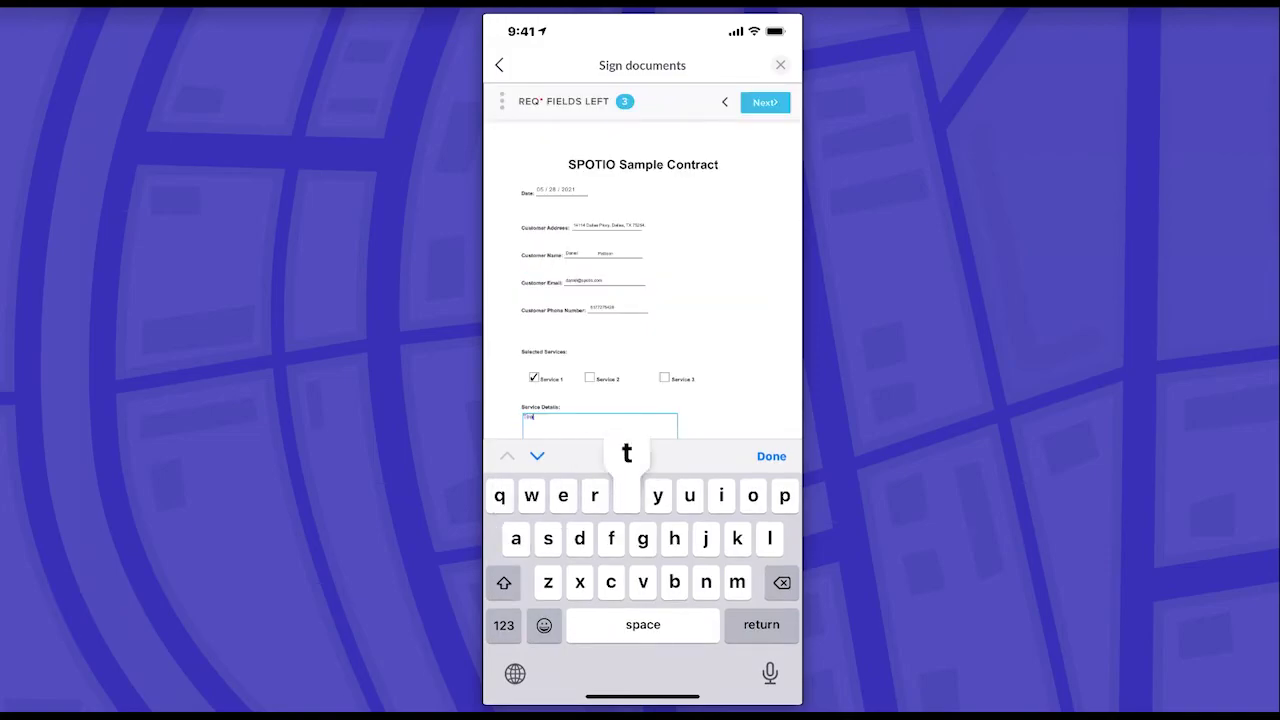
pyautogui.press('BackSpace')
pyautogui.press('BackSpace')
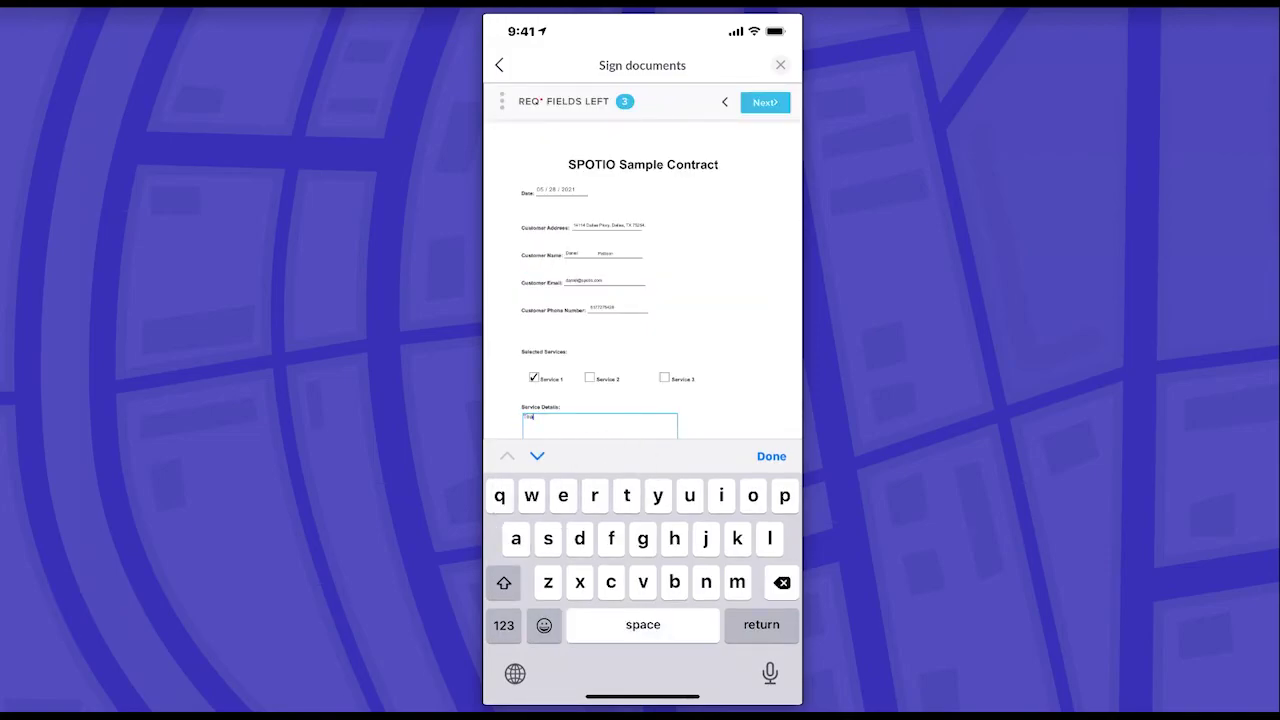
pyautogui.write('t de')
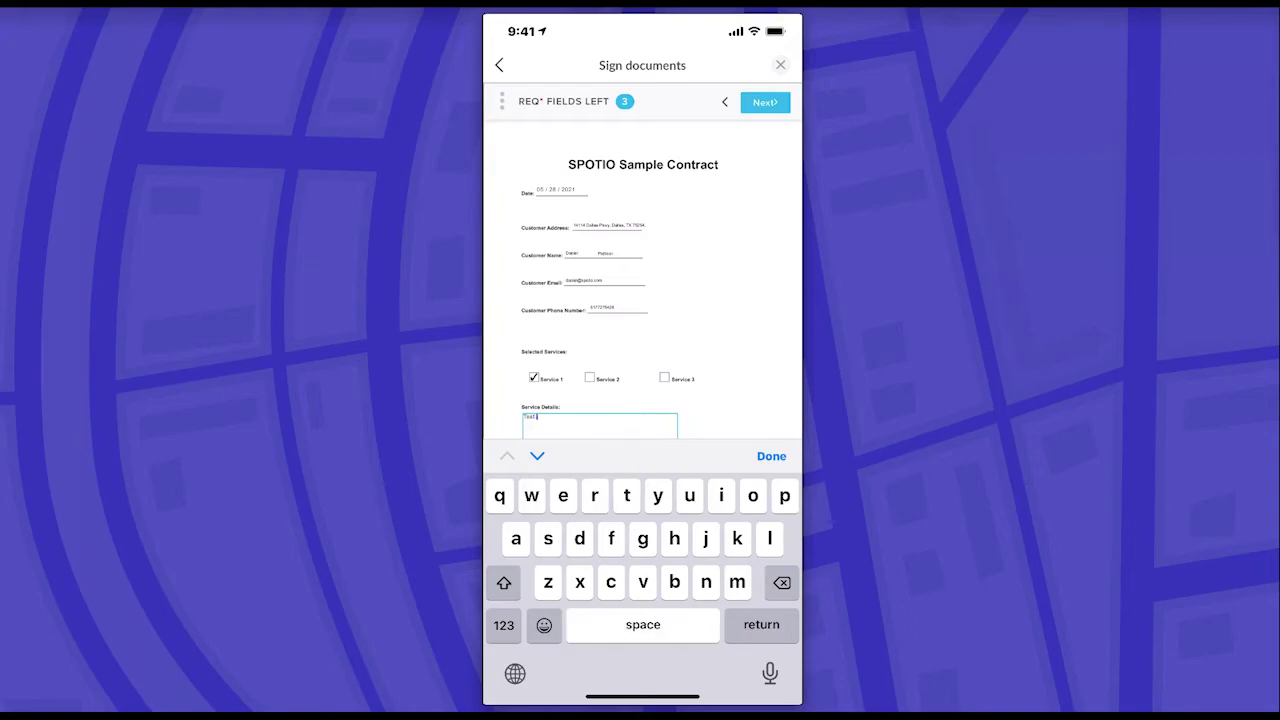
pyautogui.write('tails n')
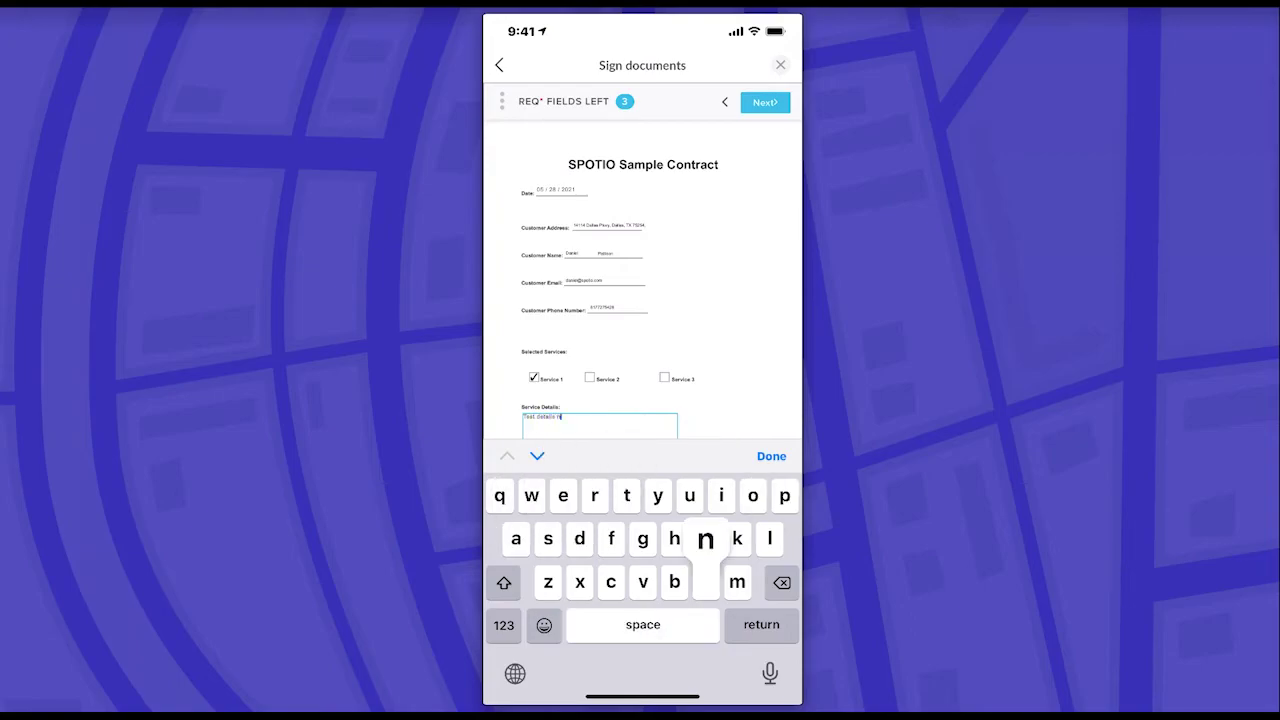
pyautogui.write('otes.')
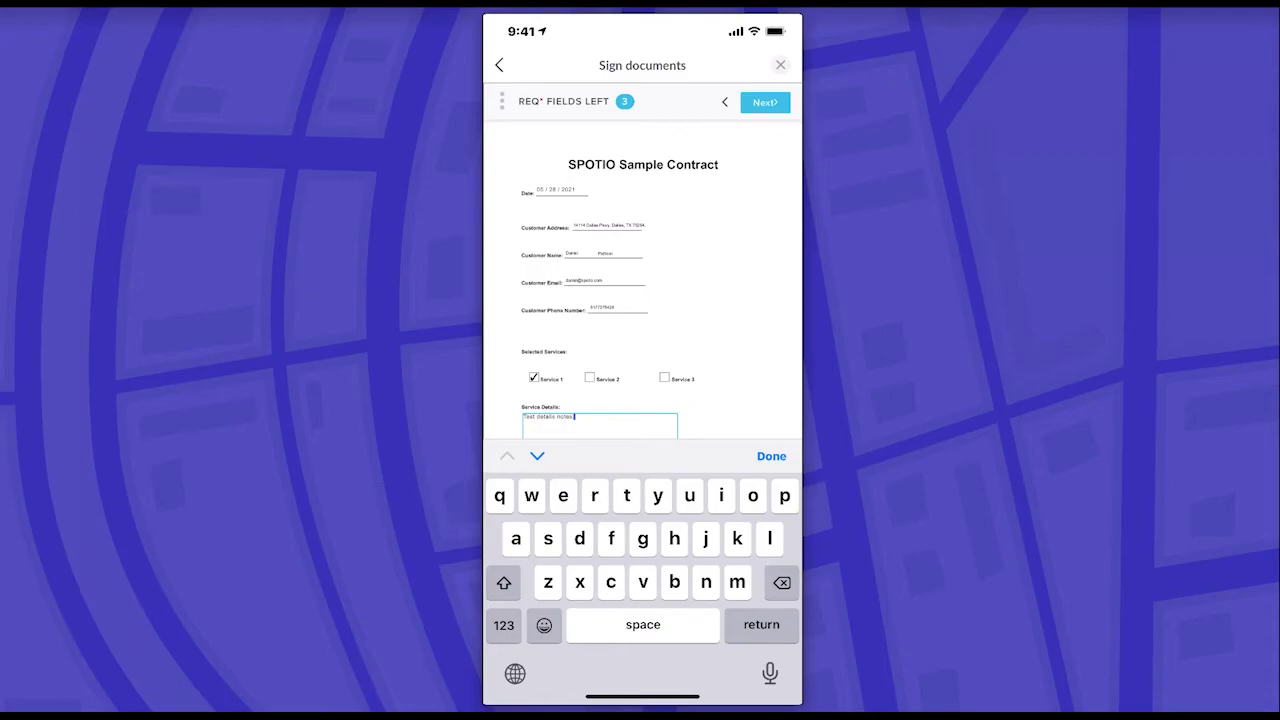
pyautogui.click(771, 455)
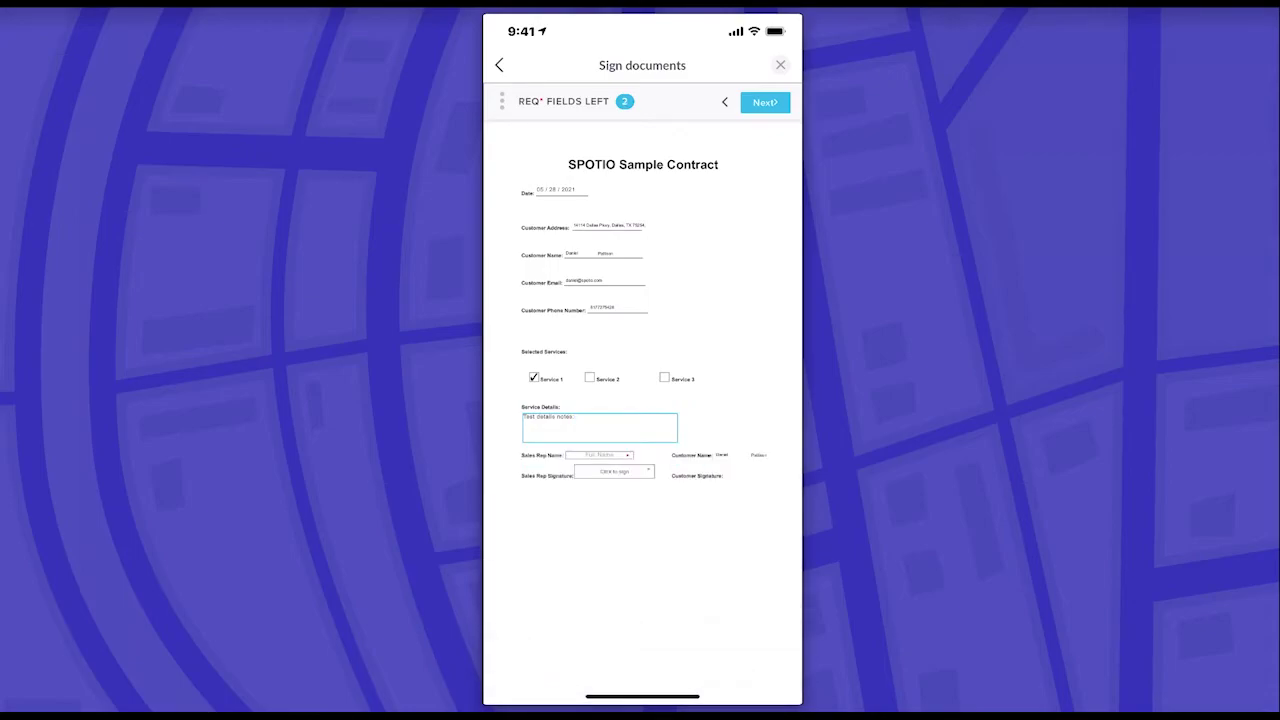
# - Enter the sales rep's name in Sales Rep Name and open the rep's signature pad
pyautogui.click(599, 455)
pyautogui.click(614, 471)
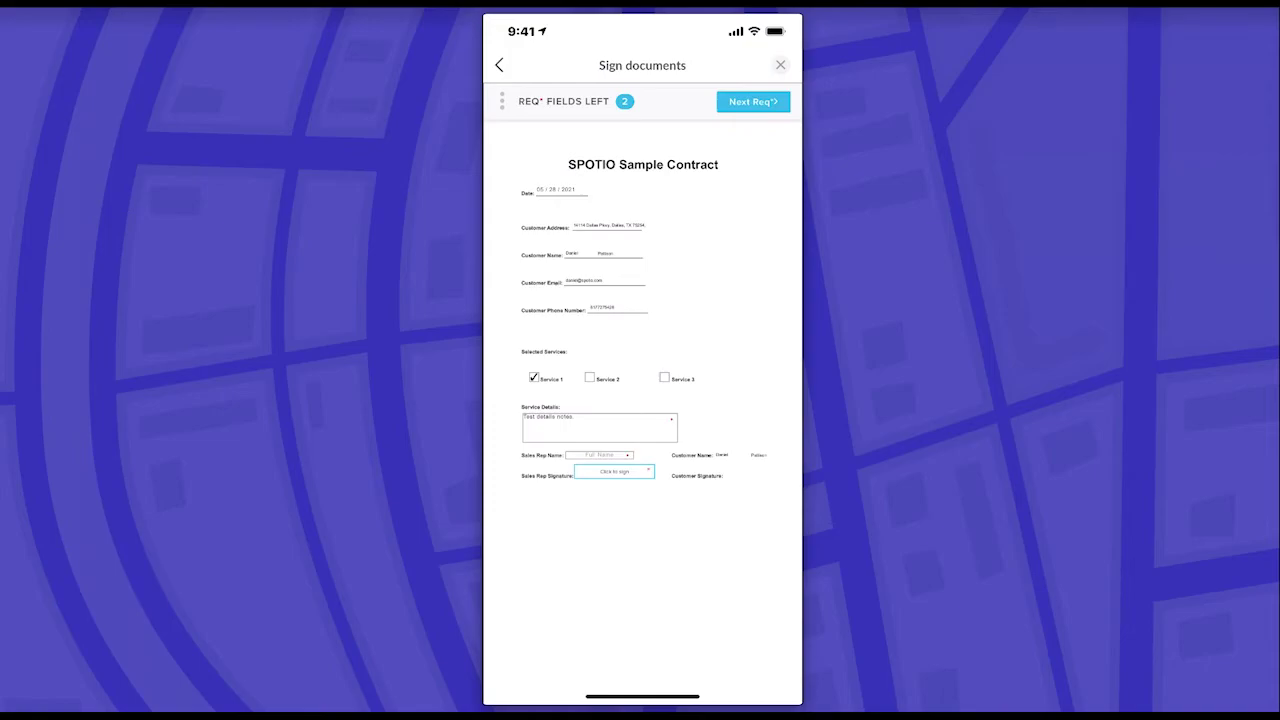
pyautogui.click(599, 455)
pyautogui.scroll(3, 640, 300)
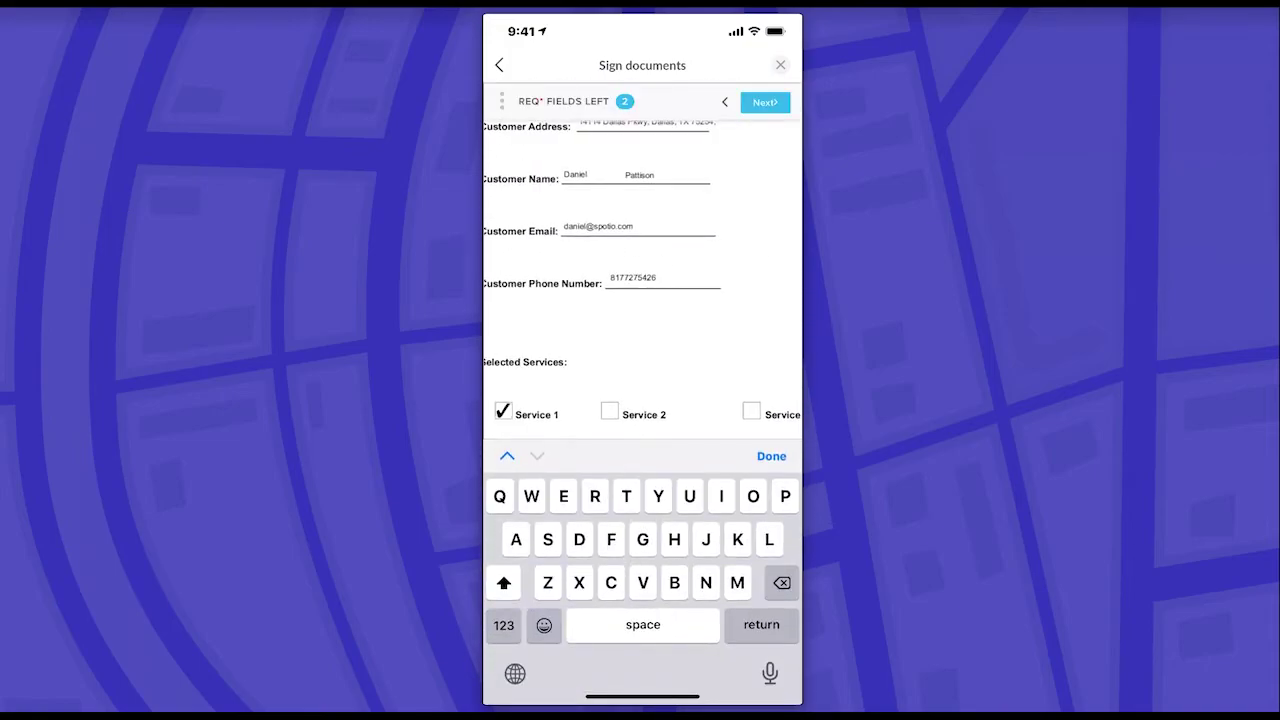
pyautogui.hscroll(-3, 640, 270)
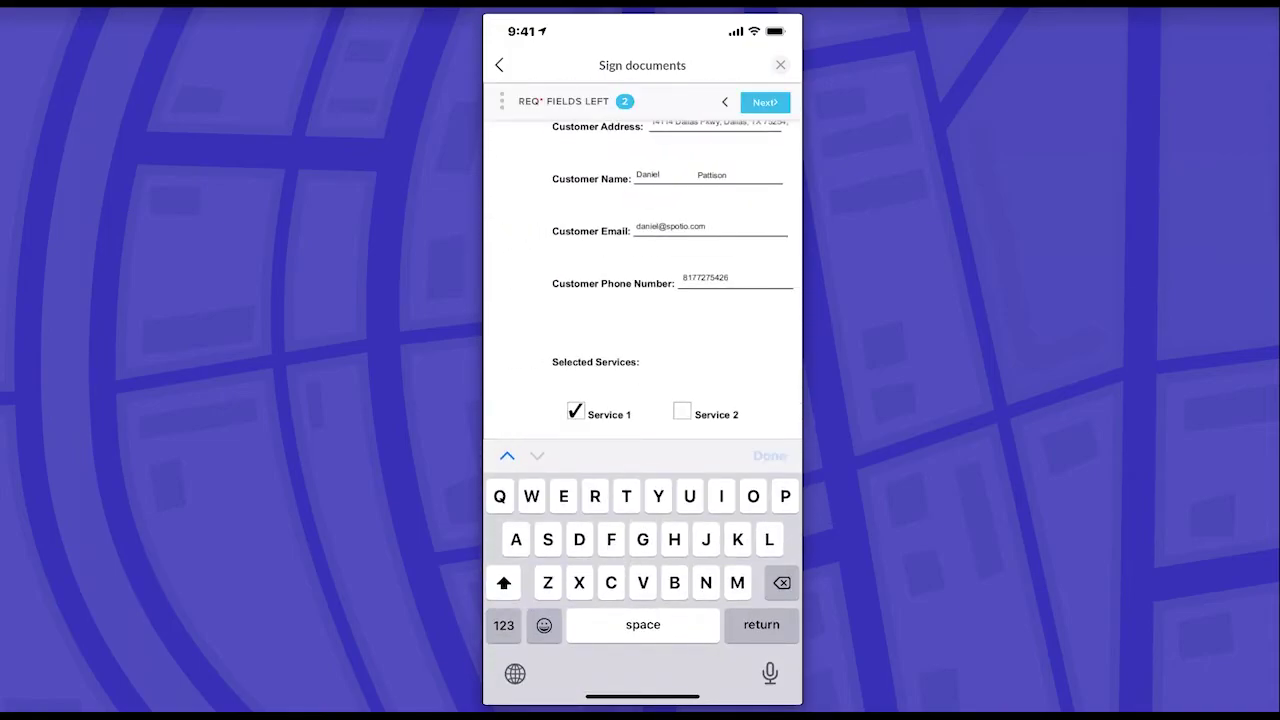
pyautogui.click(700, 557)
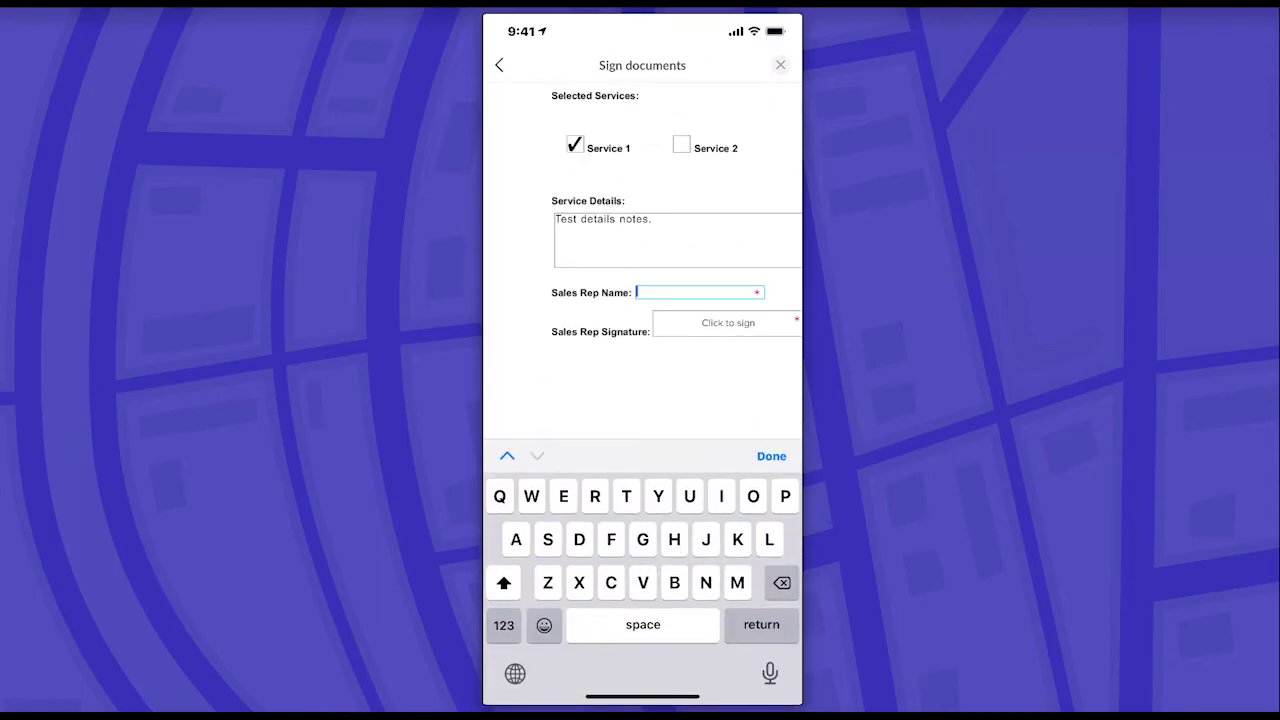
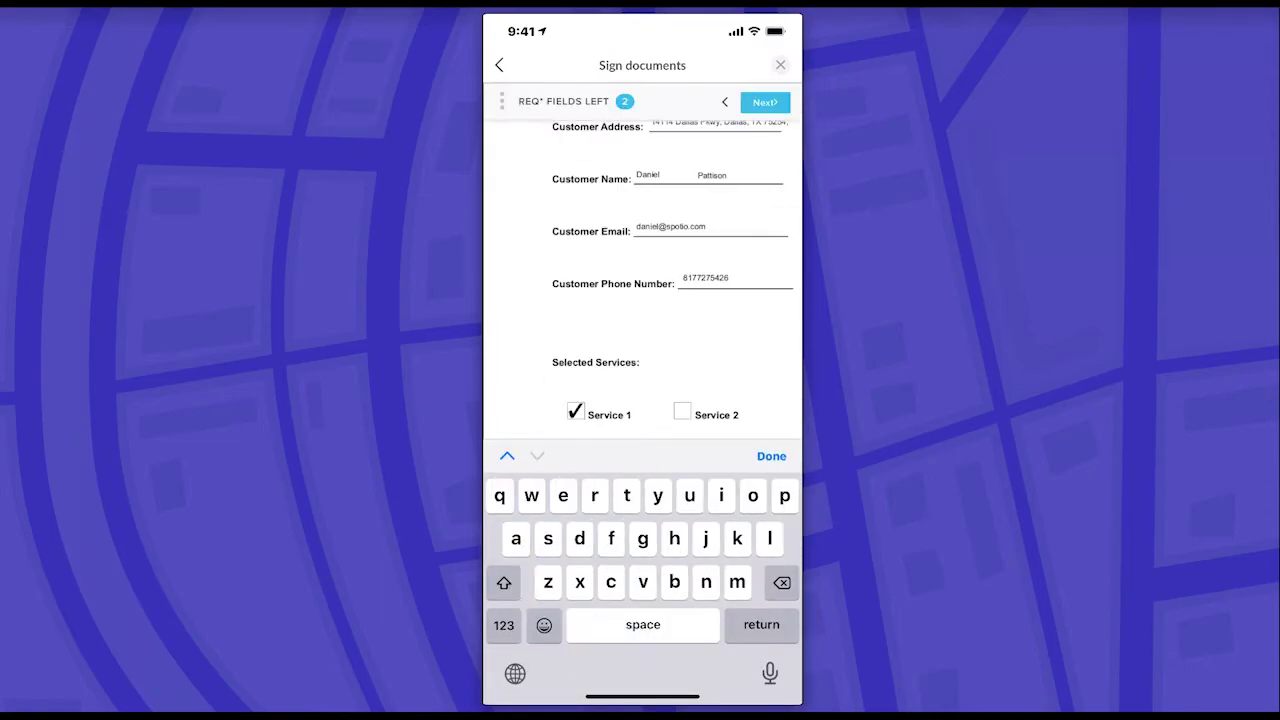
pyautogui.click(771, 456)
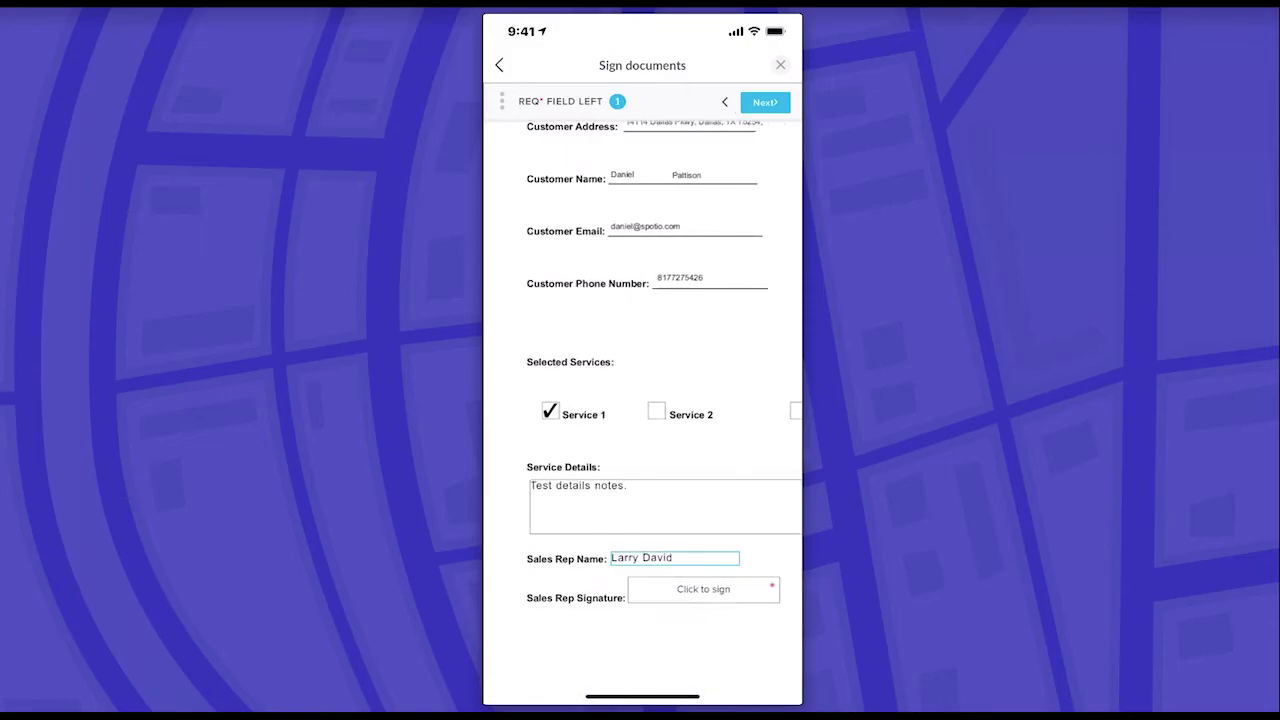
pyautogui.click(682, 589)
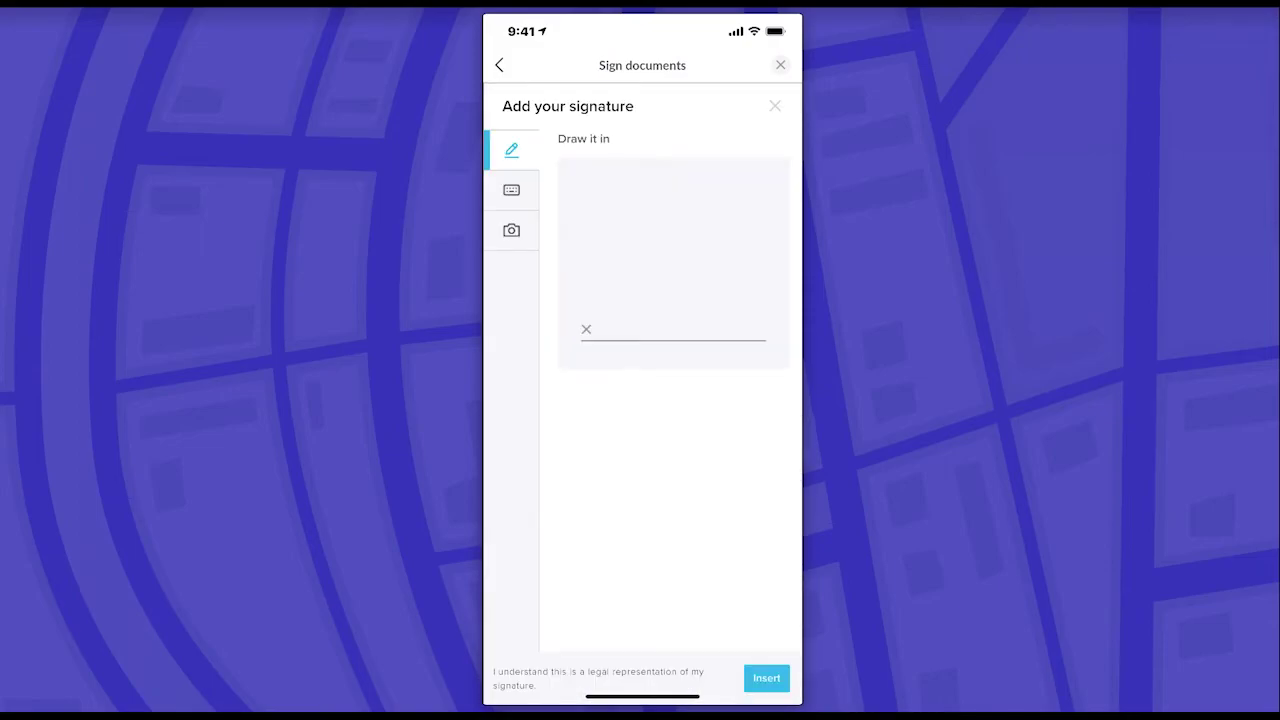
# - Draw the rep's signature, then agree to the terms and submit the contract
pyautogui.moveTo(604, 287)
pyautogui.mouseDown()
pyautogui.moveTo(614, 330)
pyautogui.moveTo(704, 290)
pyautogui.moveTo(710, 341)
pyautogui.mouseUp()
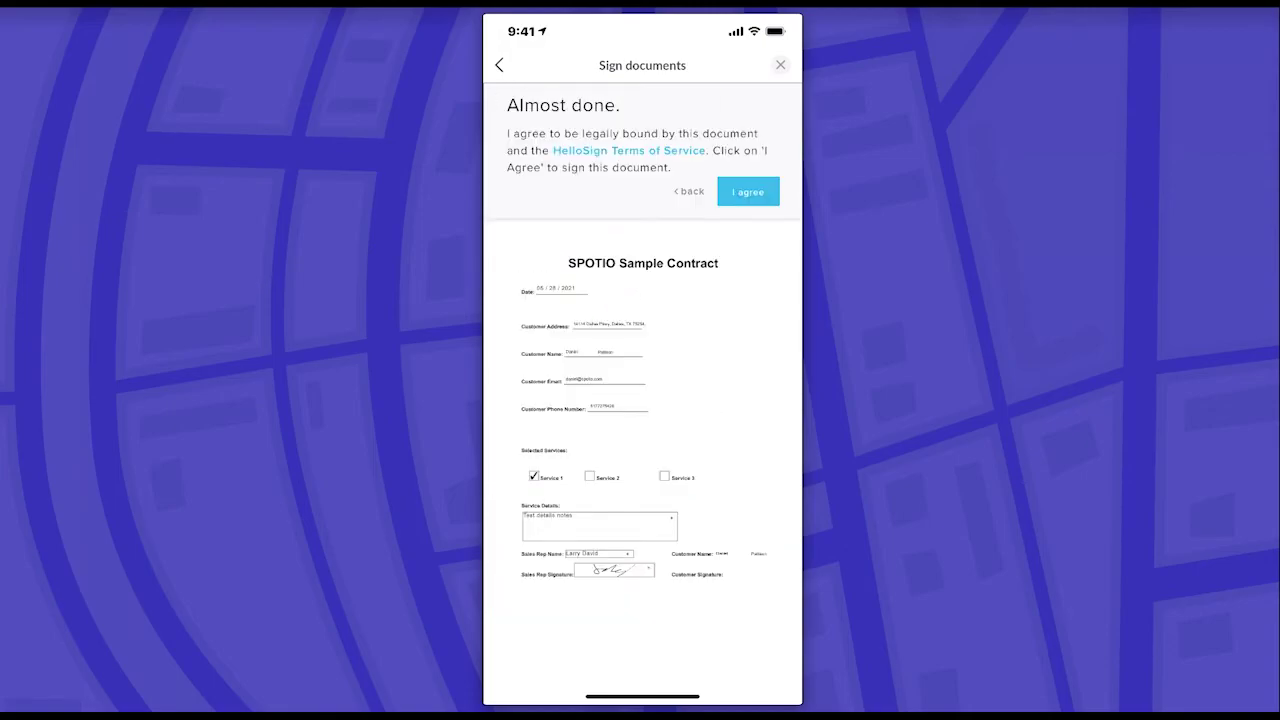
pyautogui.click(748, 191)
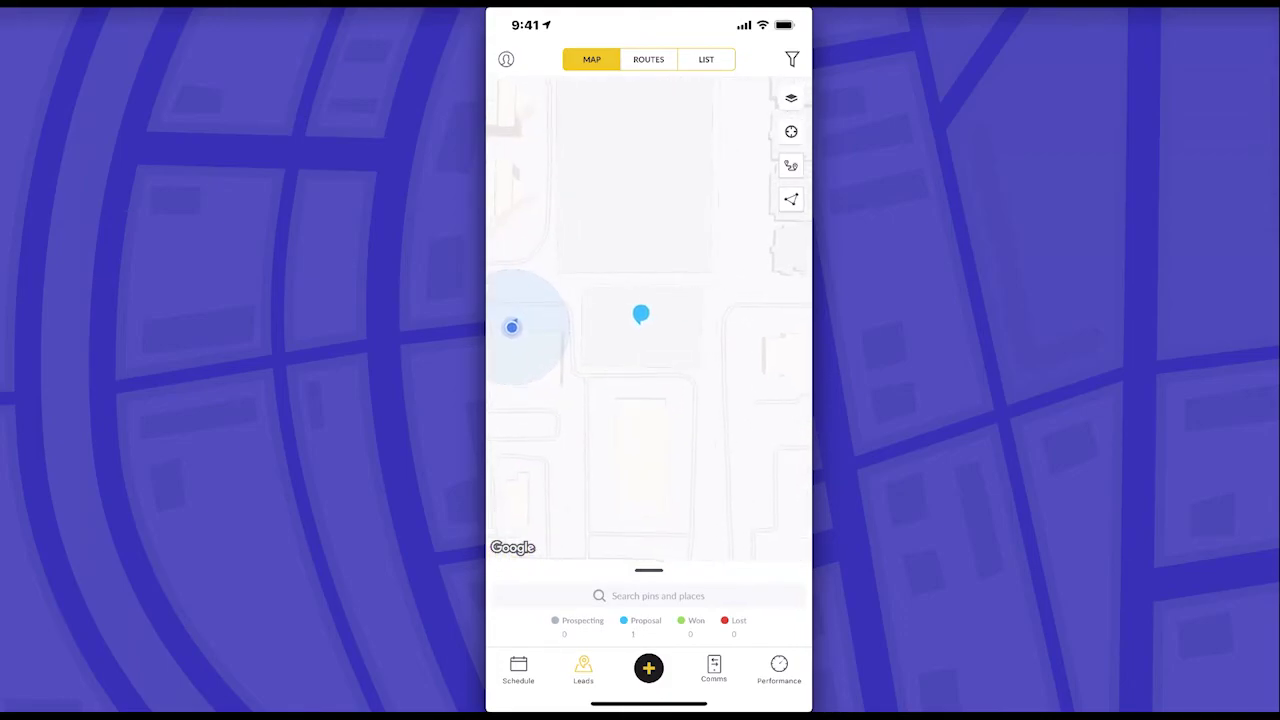
# - Send Contract Template.pdf from the map-pin lead's Files to the lead's contact for signing
pyautogui.click(641, 314)
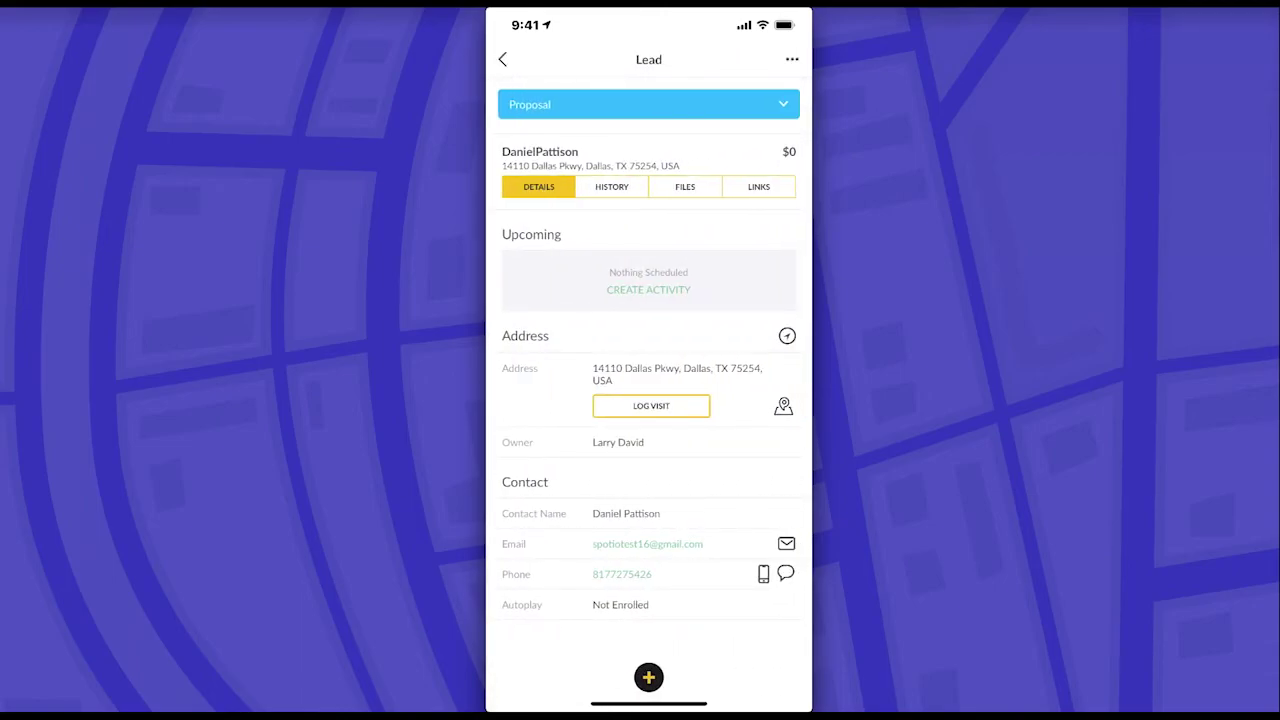
pyautogui.click(685, 187)
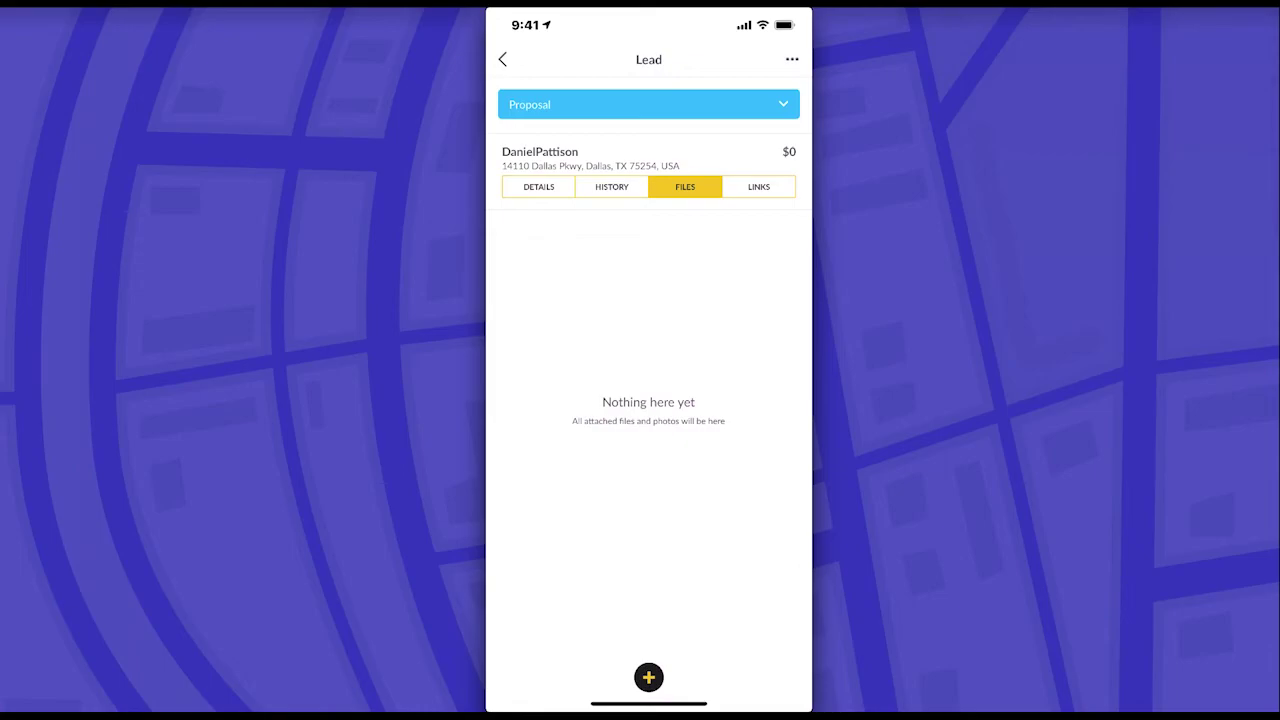
pyautogui.click(648, 678)
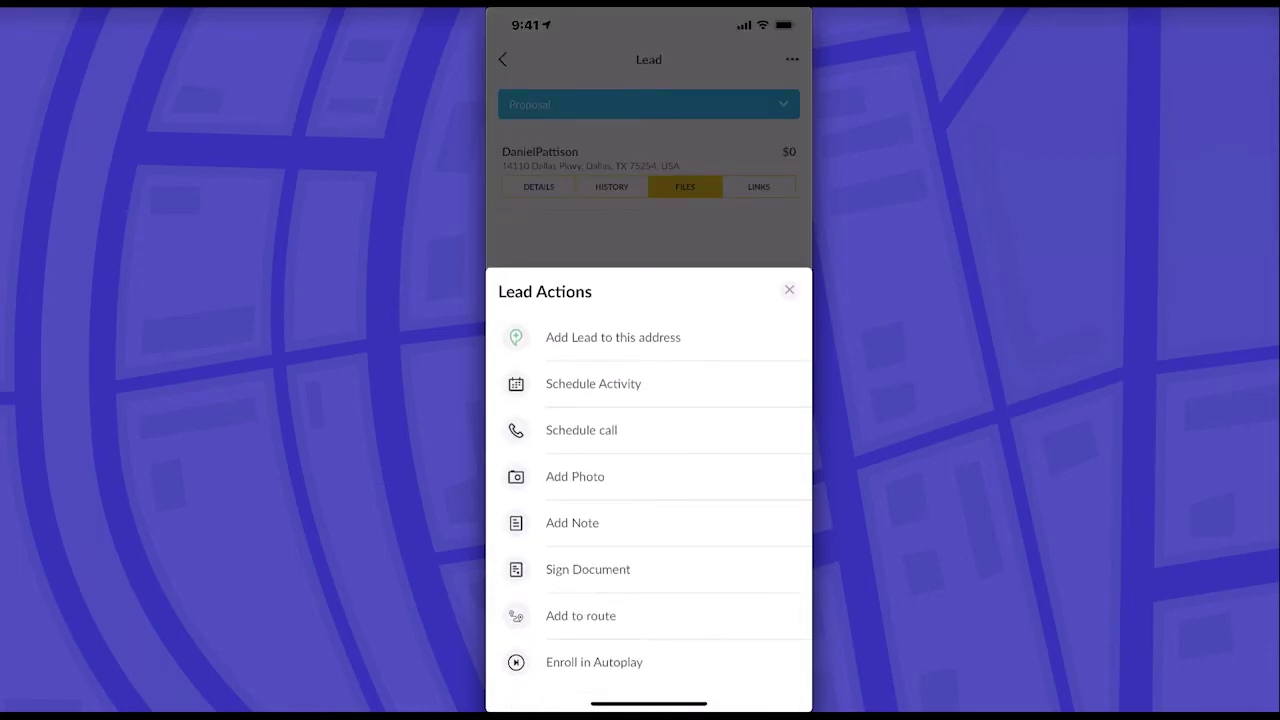
pyautogui.click(588, 569)
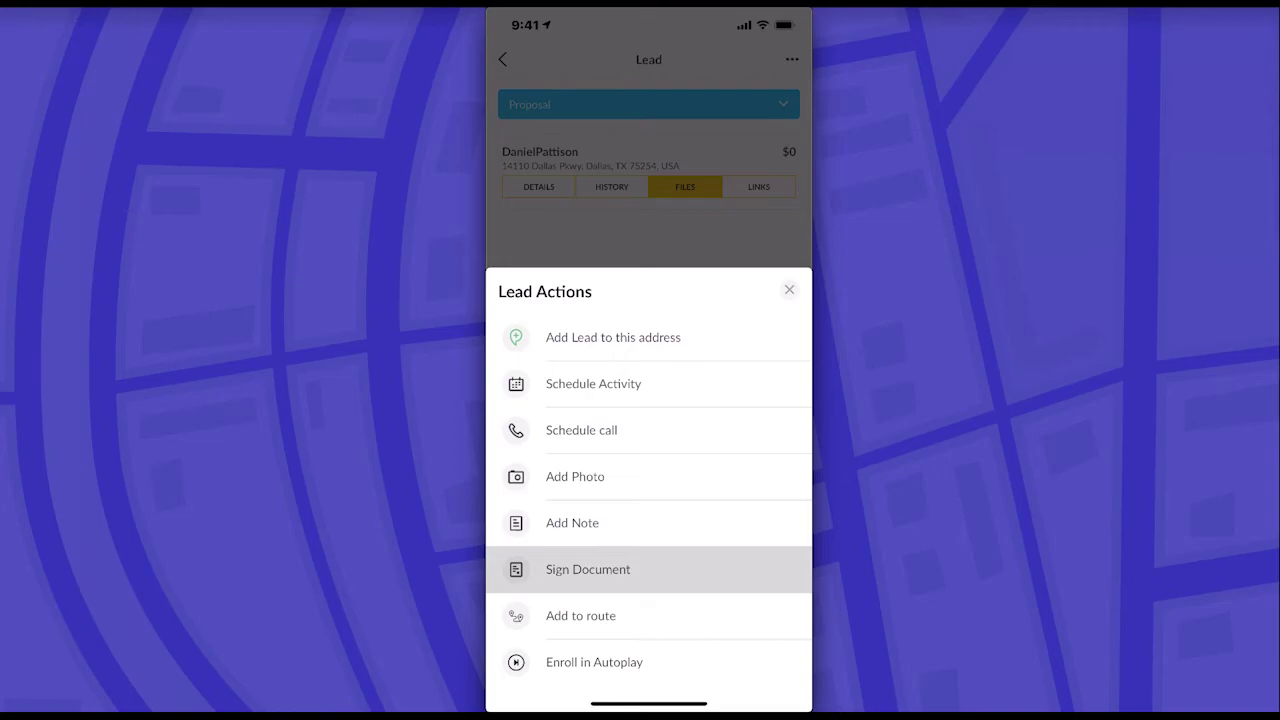
pyautogui.click(588, 569)
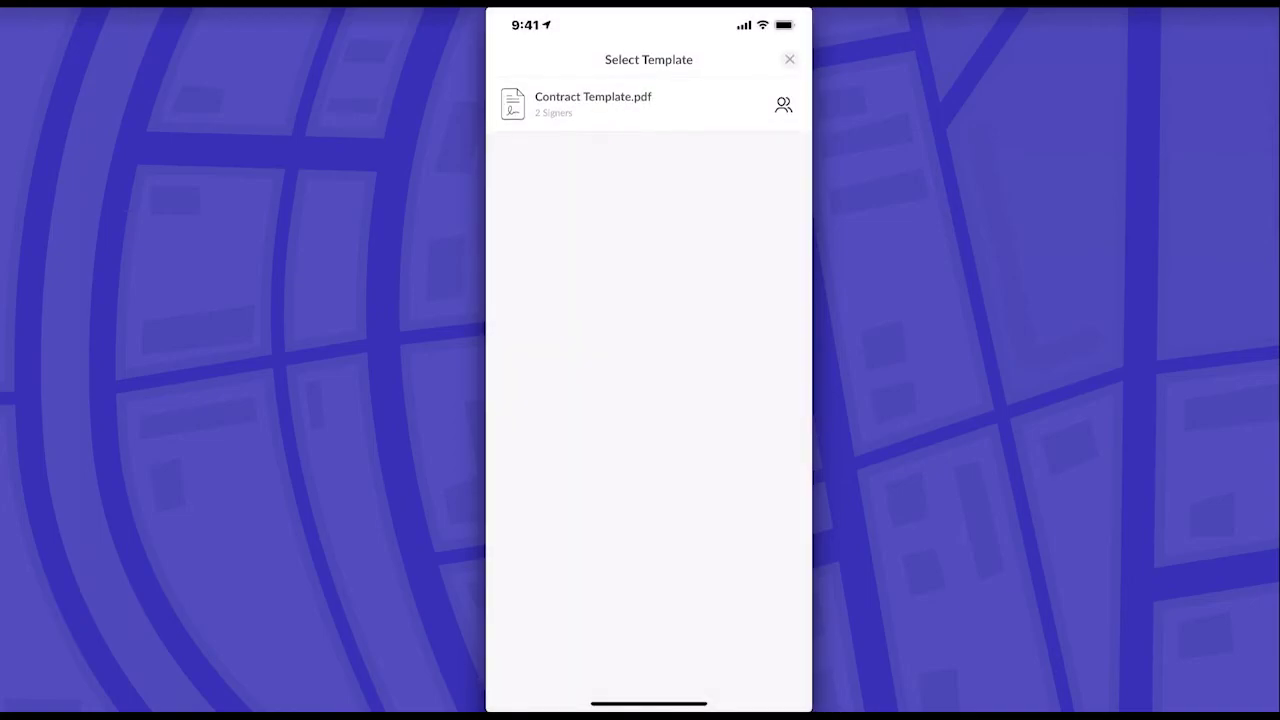
pyautogui.click(593, 104)
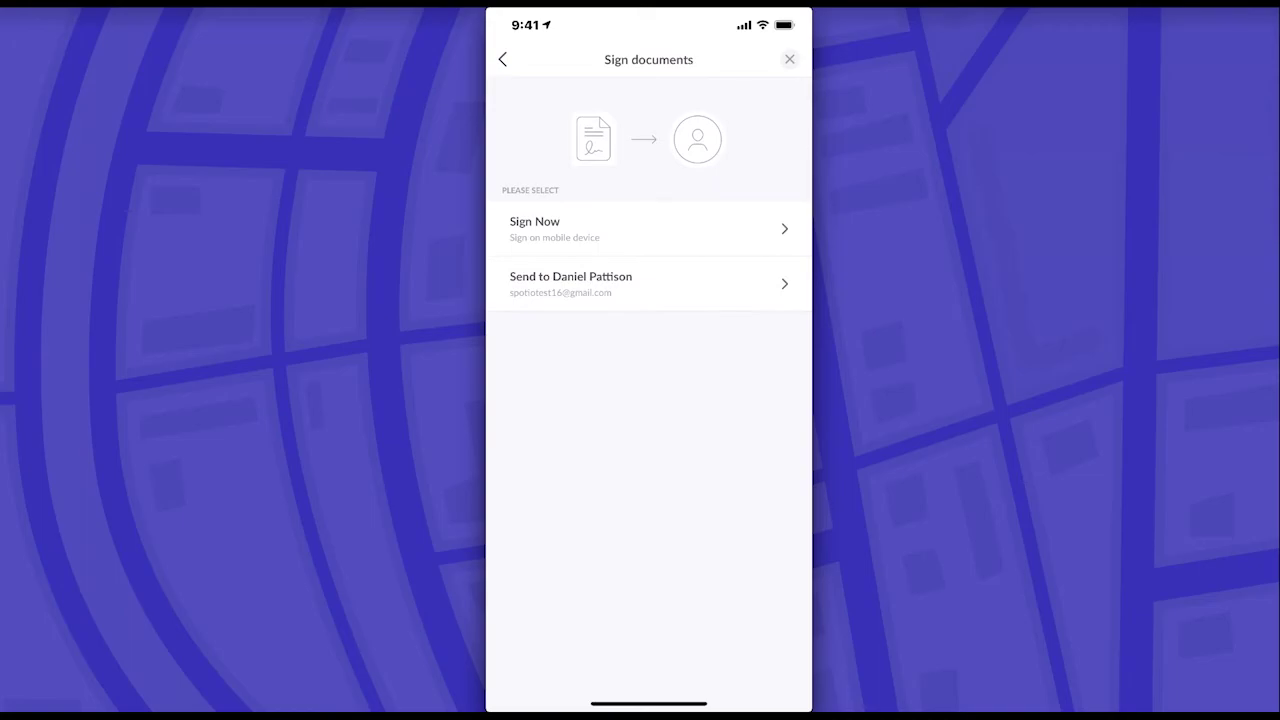
pyautogui.click(570, 283)
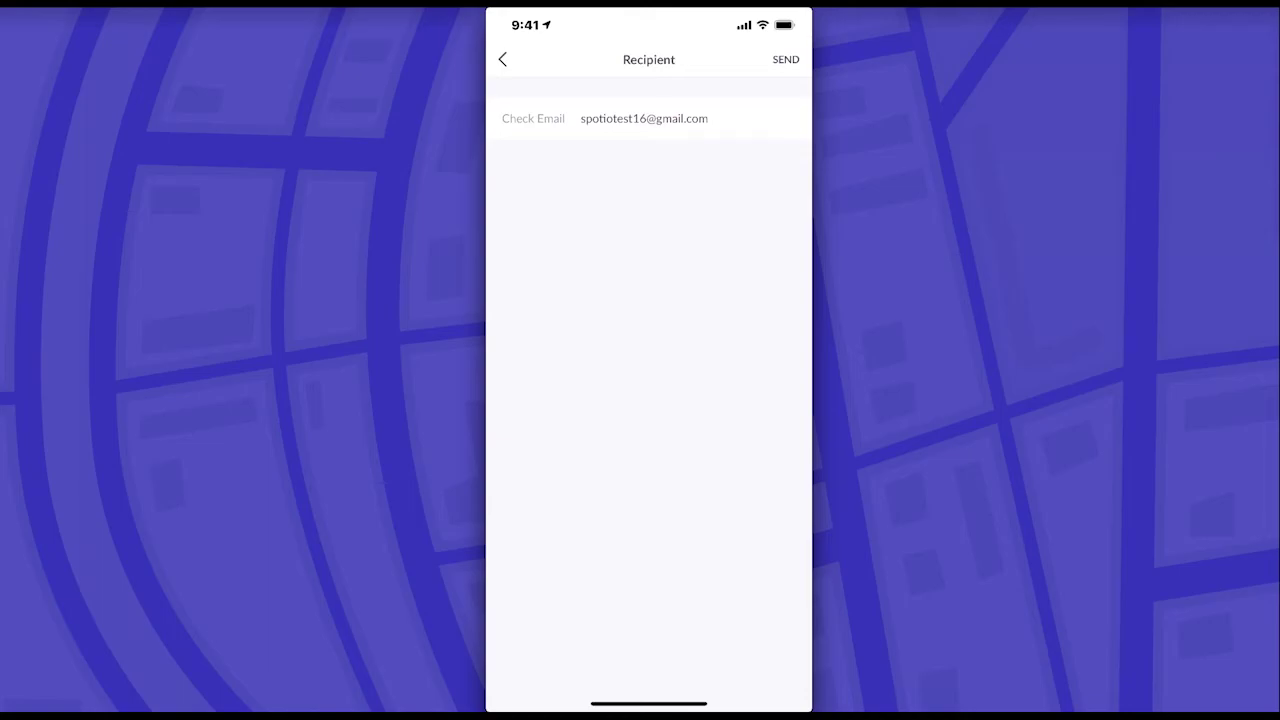
pyautogui.click(785, 59)
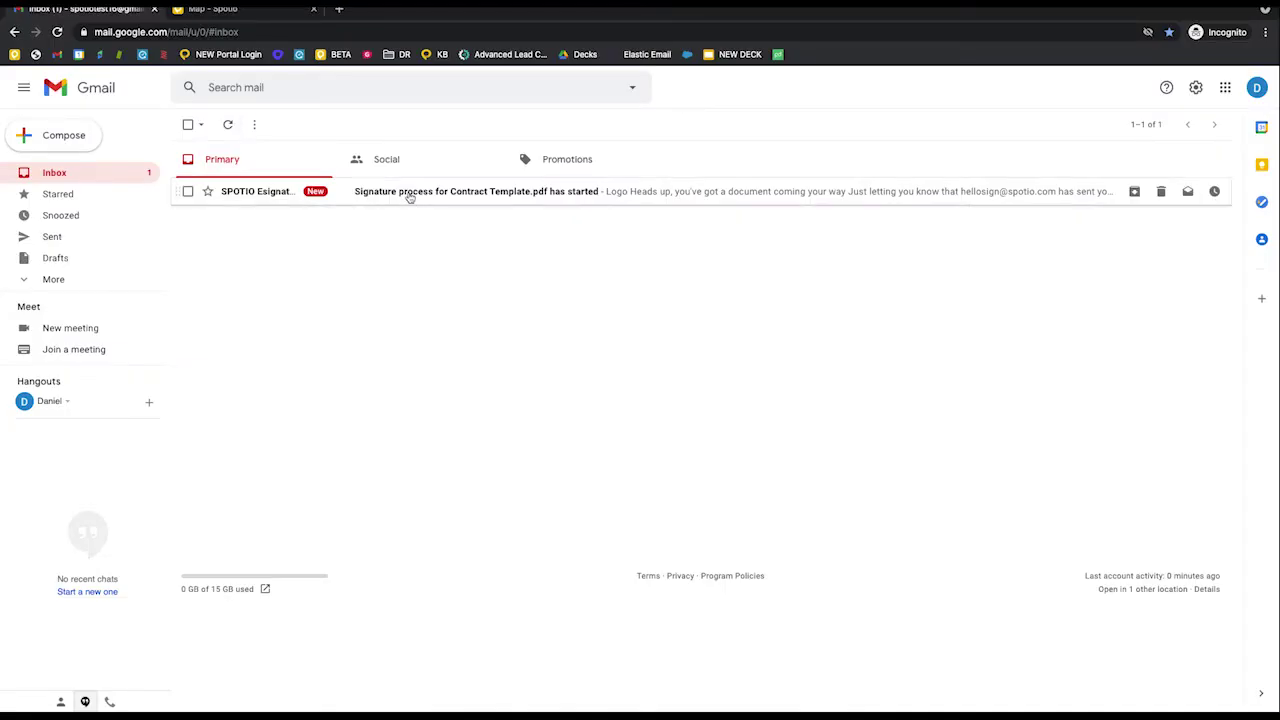
# - Open the 'Signature process' email and check the listed signers
pyautogui.click(409, 193)
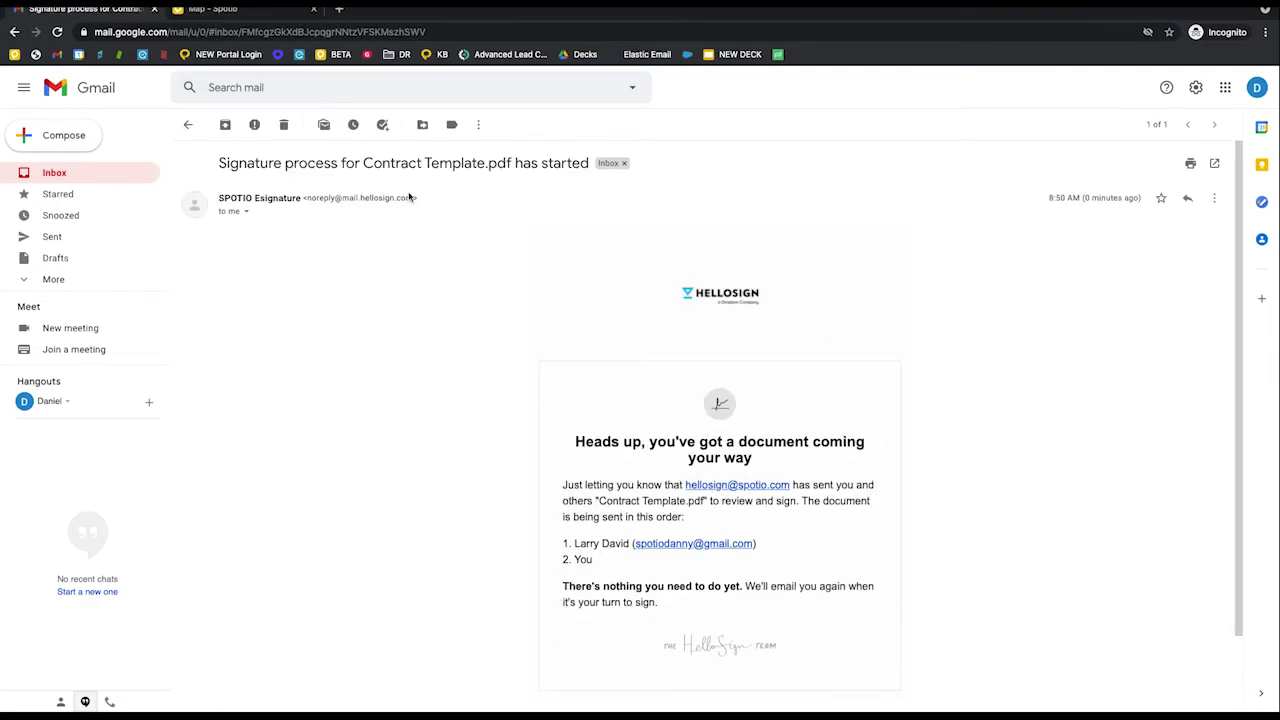
pyautogui.scroll(-1, 790, 370)
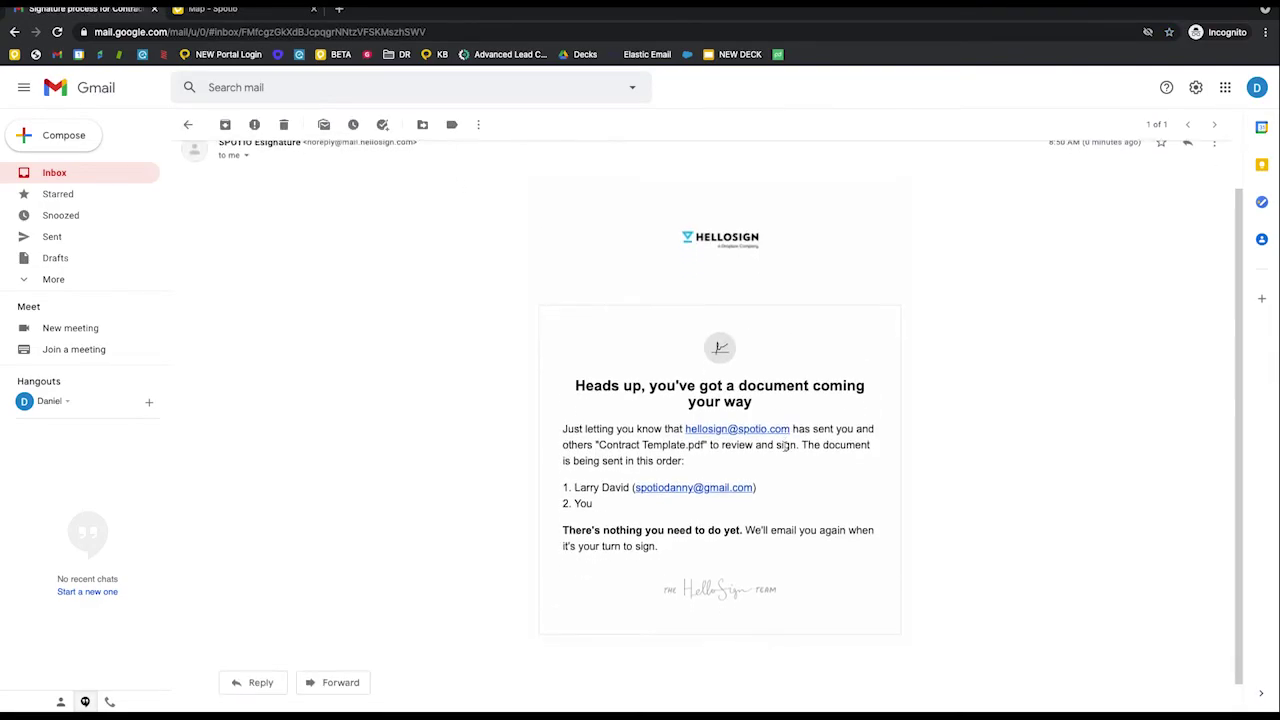
pyautogui.moveTo(571, 503); pyautogui.dragTo(569, 488)
# - In the rep's reloaded Gmail, open the Contract Template.pdf request and launch Review & Sign
pyautogui.press('super+grave')
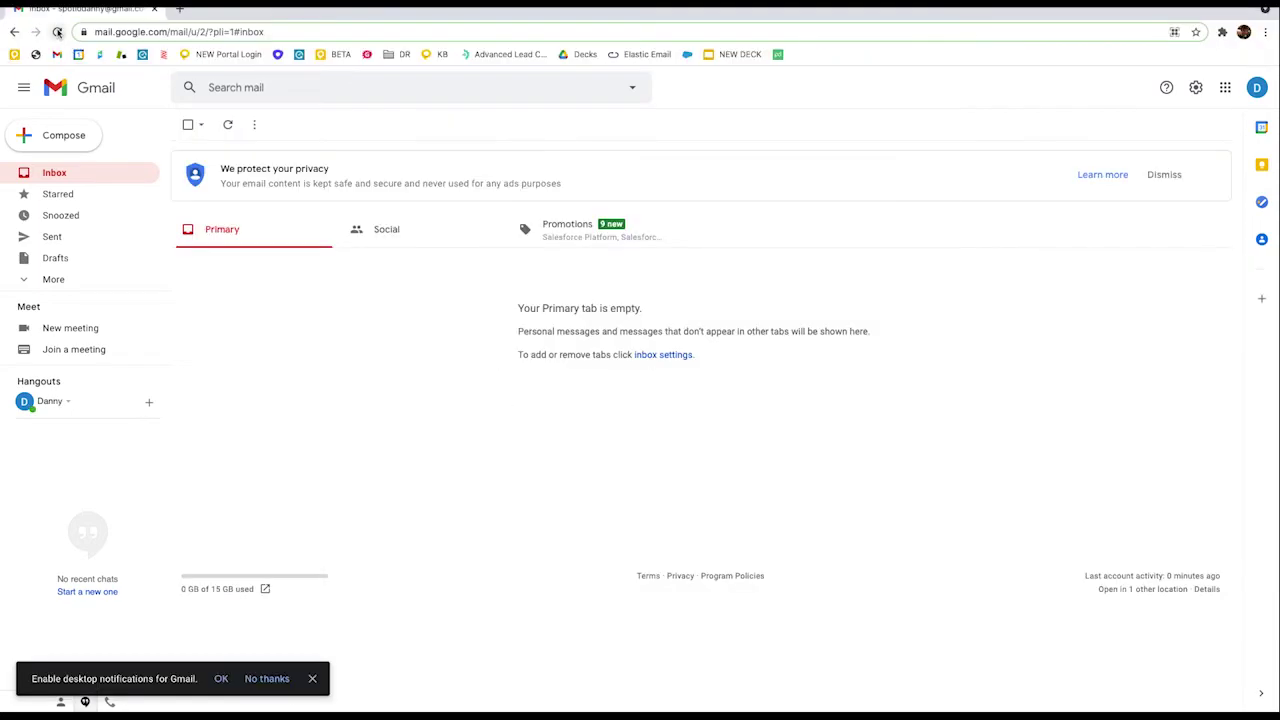
pyautogui.click(57, 32)
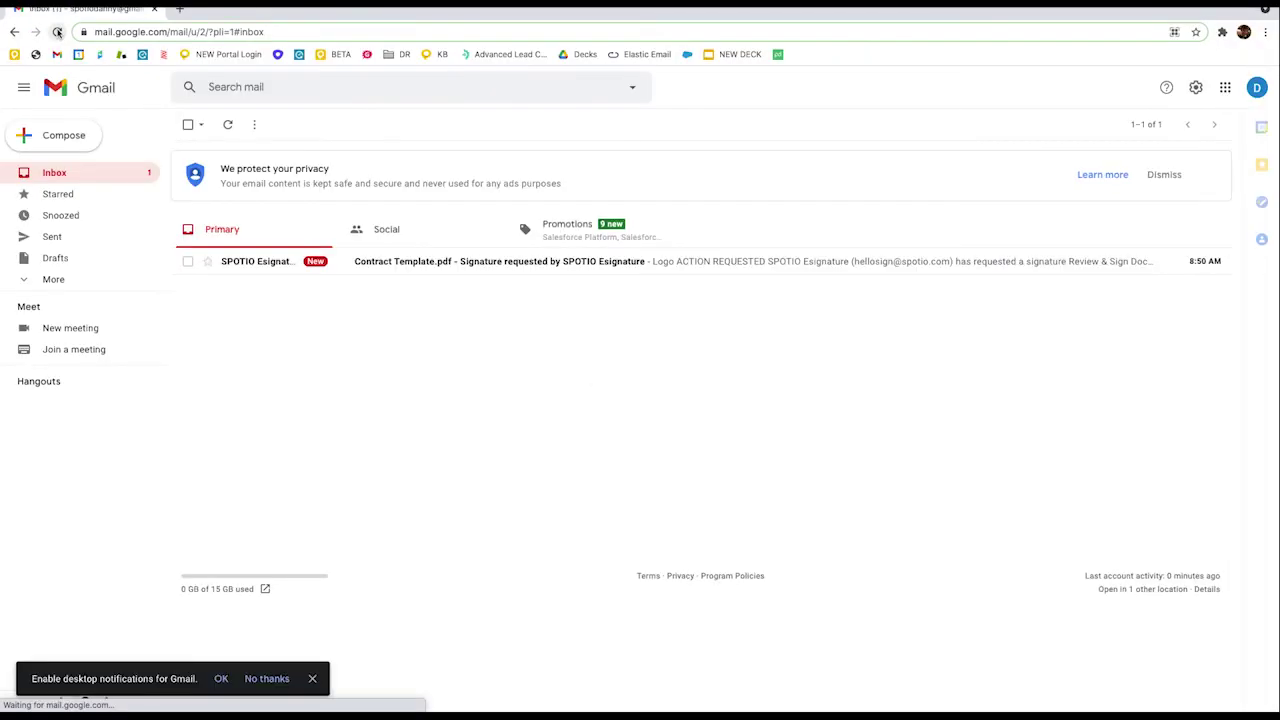
pyautogui.click(493, 266)
pyautogui.scroll(-2, 590, 418)
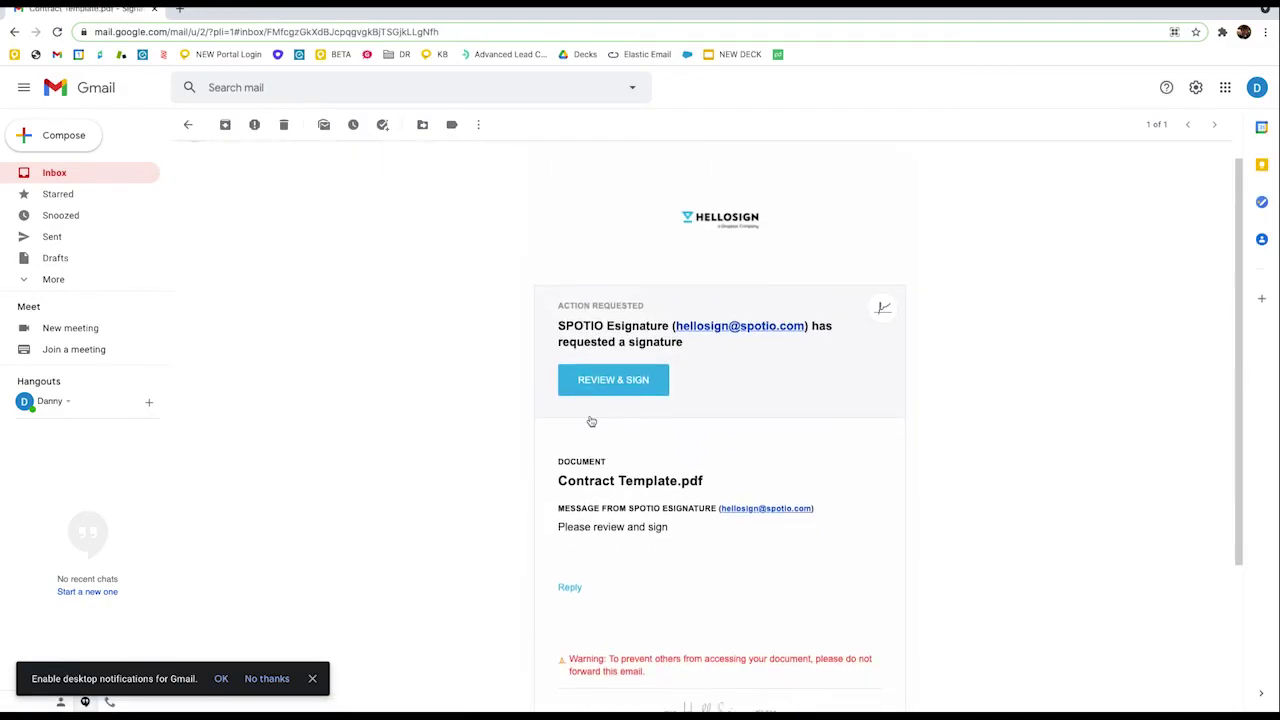
pyautogui.click(611, 382)
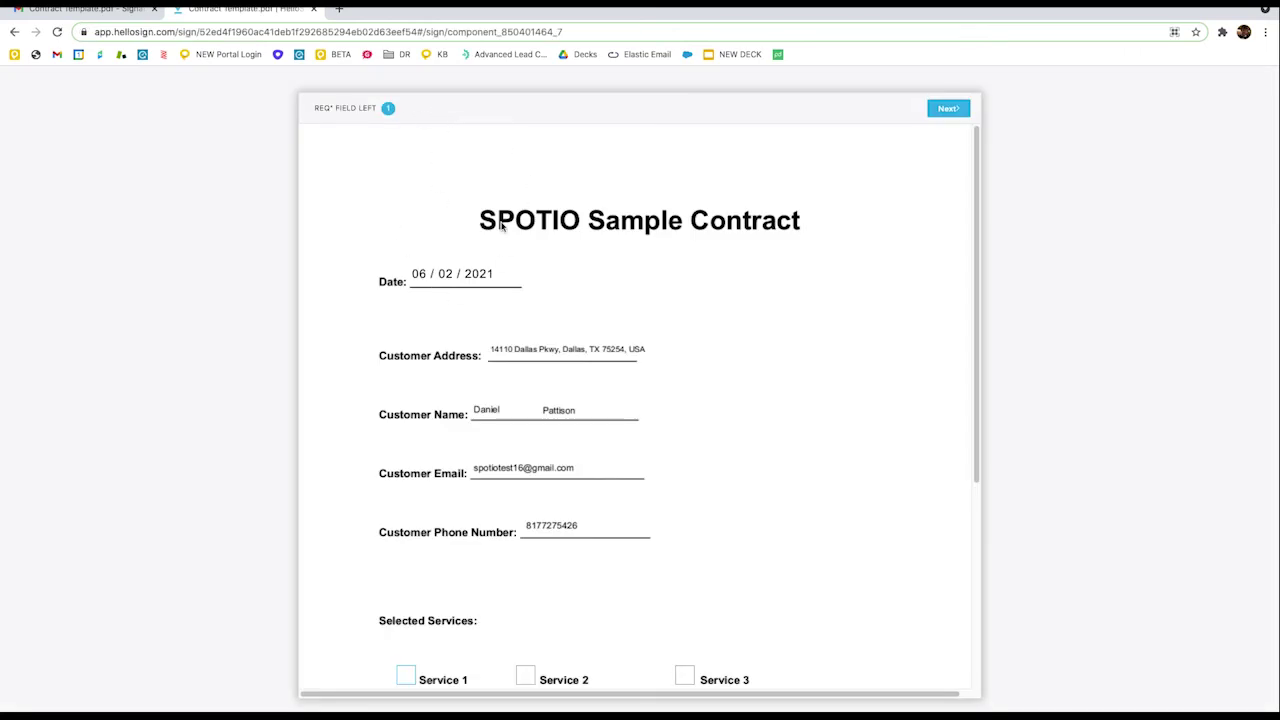
# - Tick Service 1 and insert the first saved signature as the sales rep signature
pyautogui.scroll(-3, 503, 227)
pyautogui.scroll(-2, 503, 227)
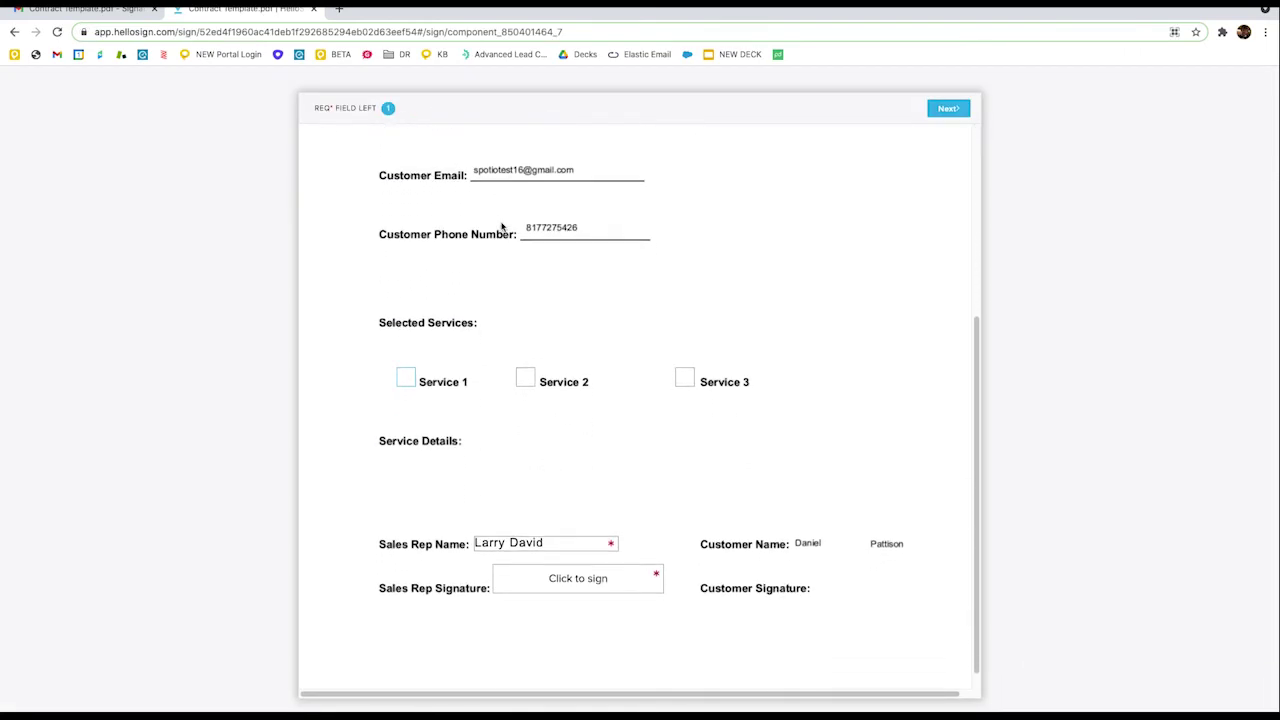
pyautogui.click(404, 379)
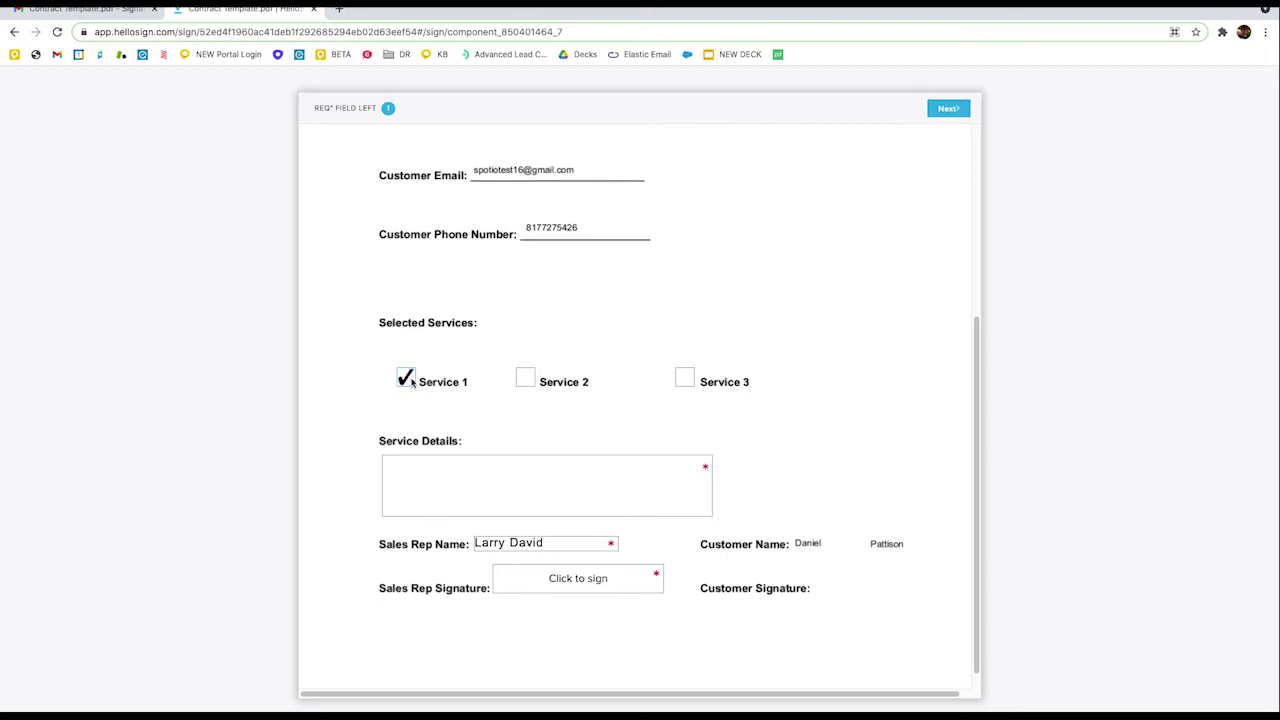
pyautogui.click(406, 379)
pyautogui.scroll(-1, 563, 485)
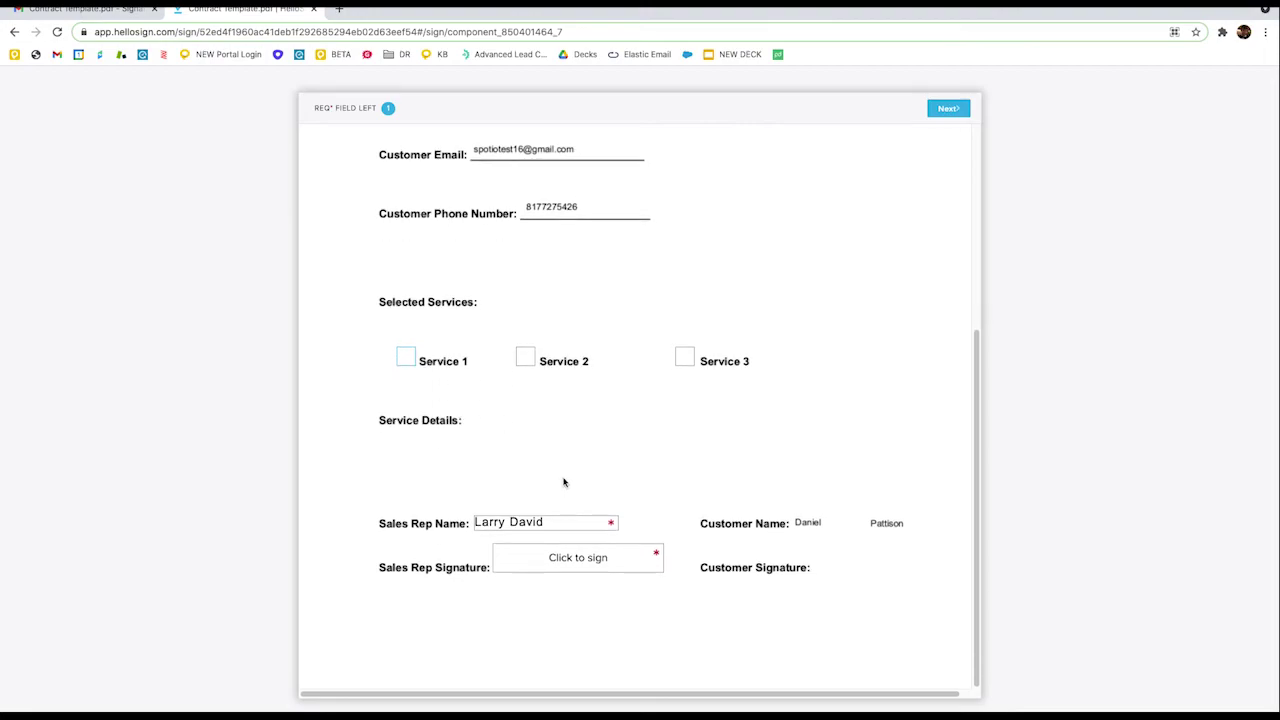
pyautogui.click(405, 361)
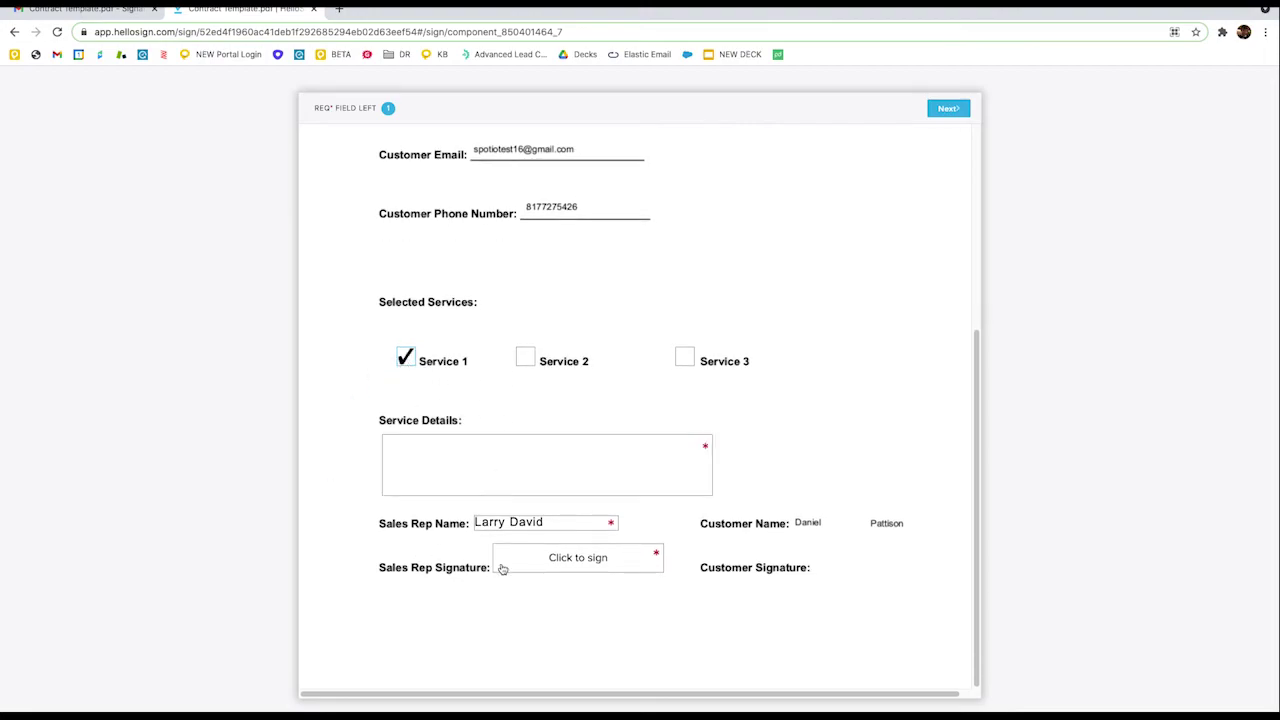
pyautogui.click(555, 567)
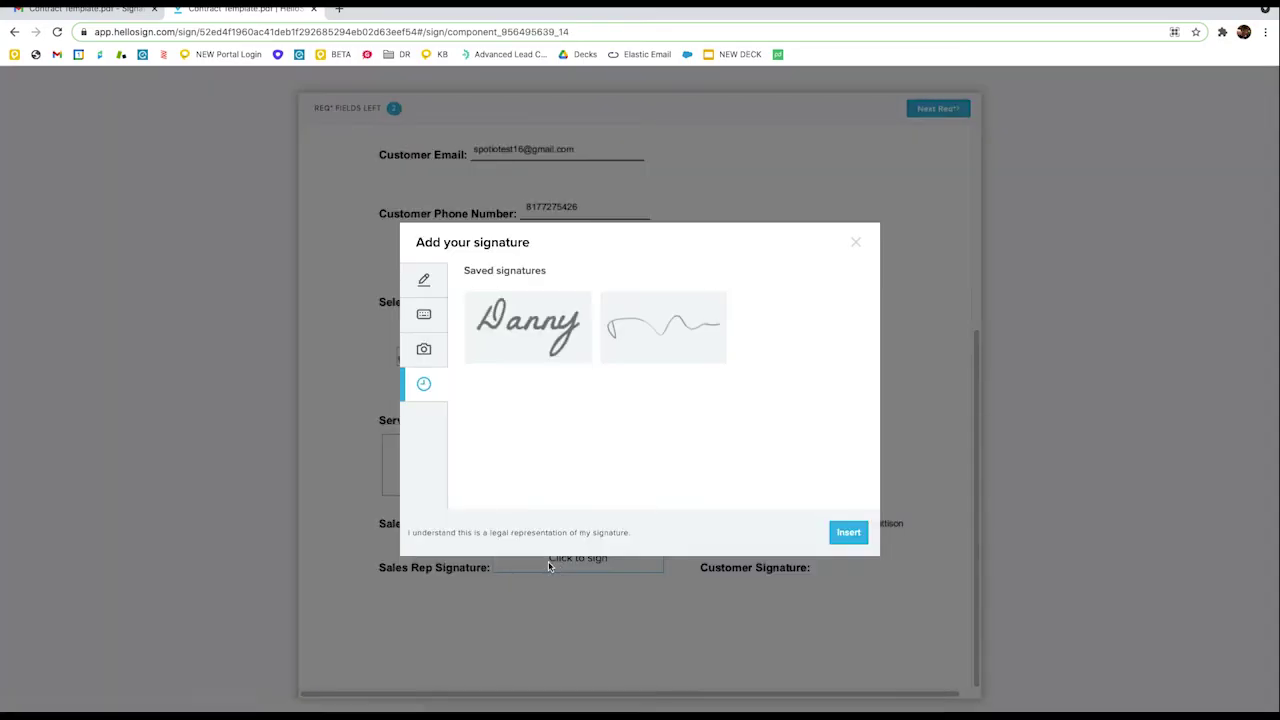
pyautogui.click(546, 348)
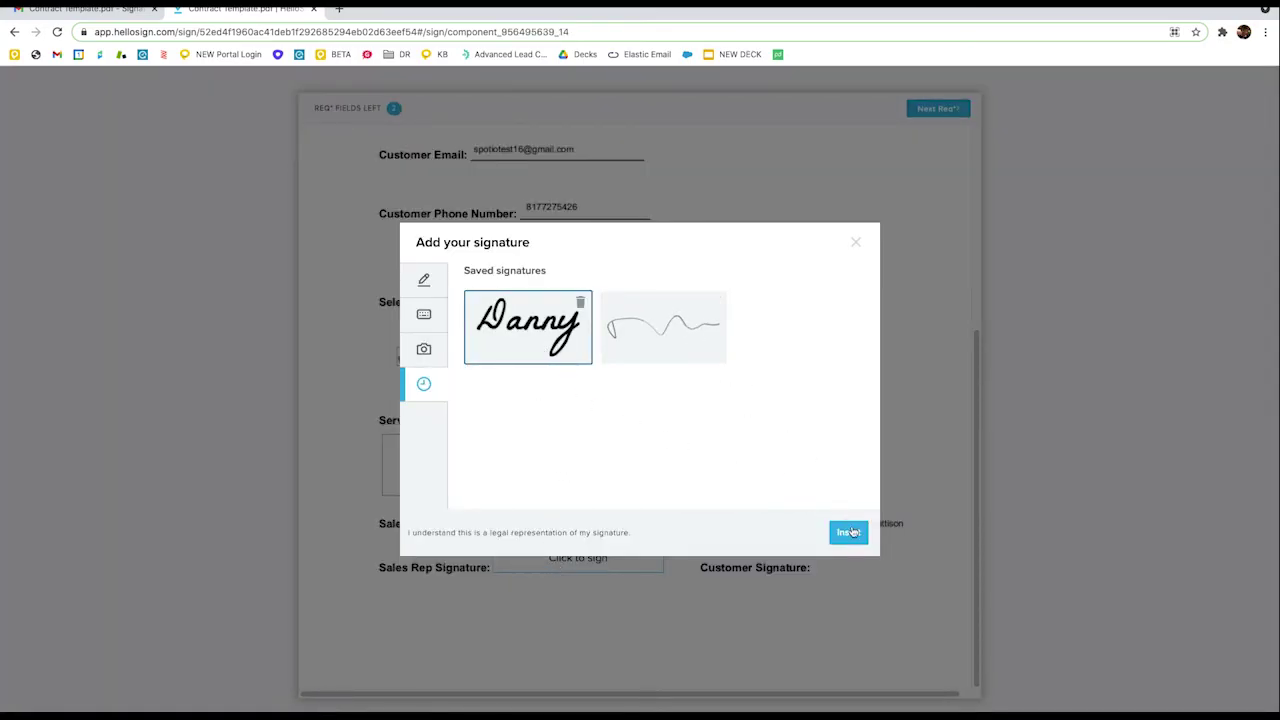
pyautogui.click(848, 532)
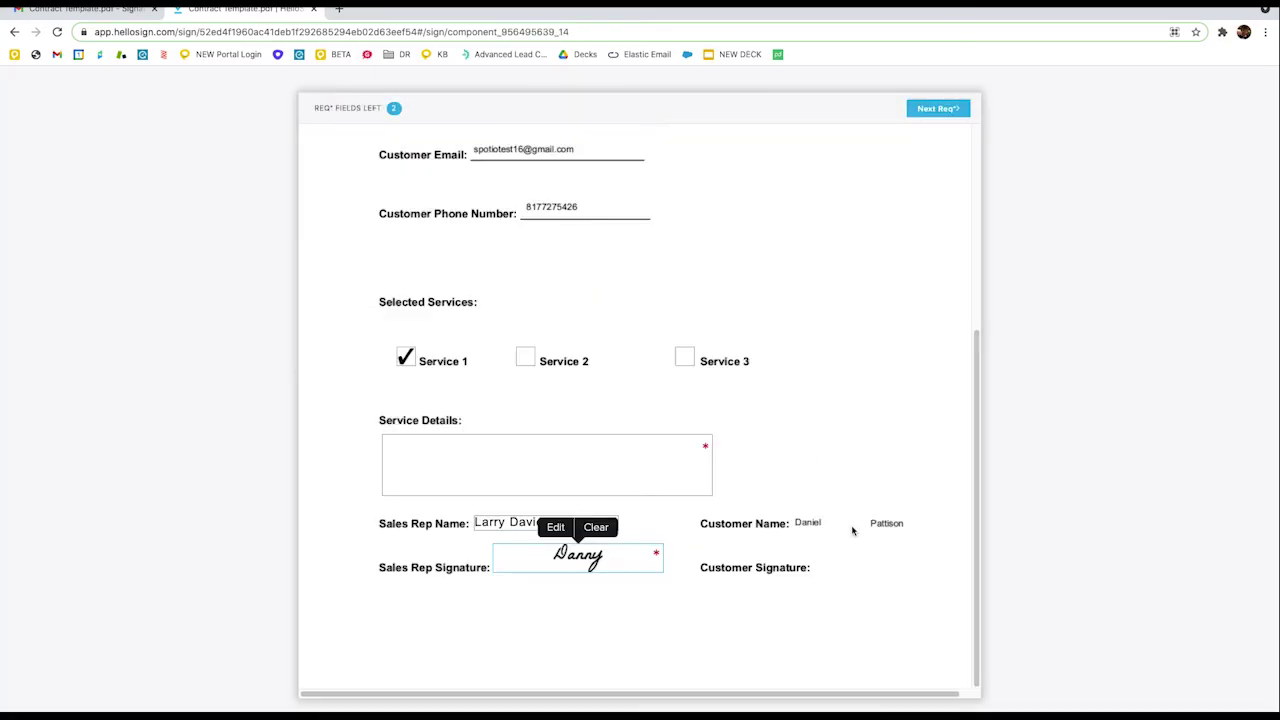
# - Enter 'test' in Service Details, then agree and sign the document
pyautogui.click(938, 107)
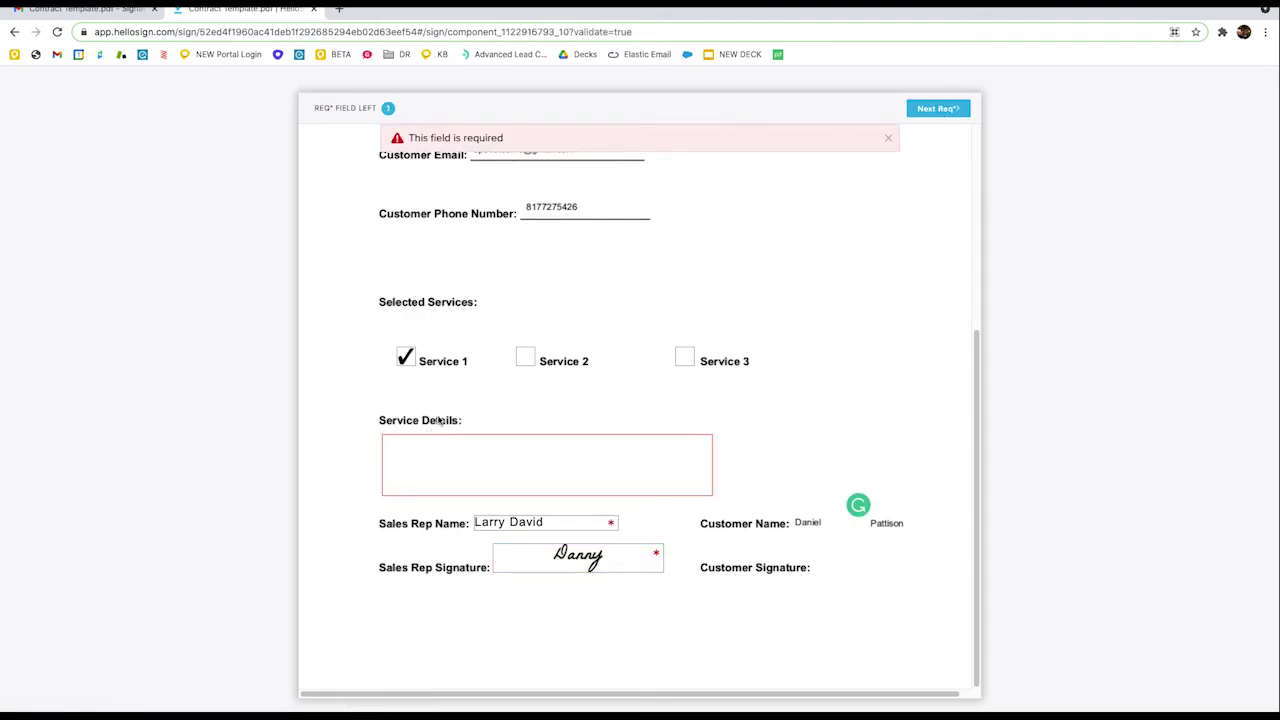
pyautogui.write('test')
pyautogui.click(958, 106)
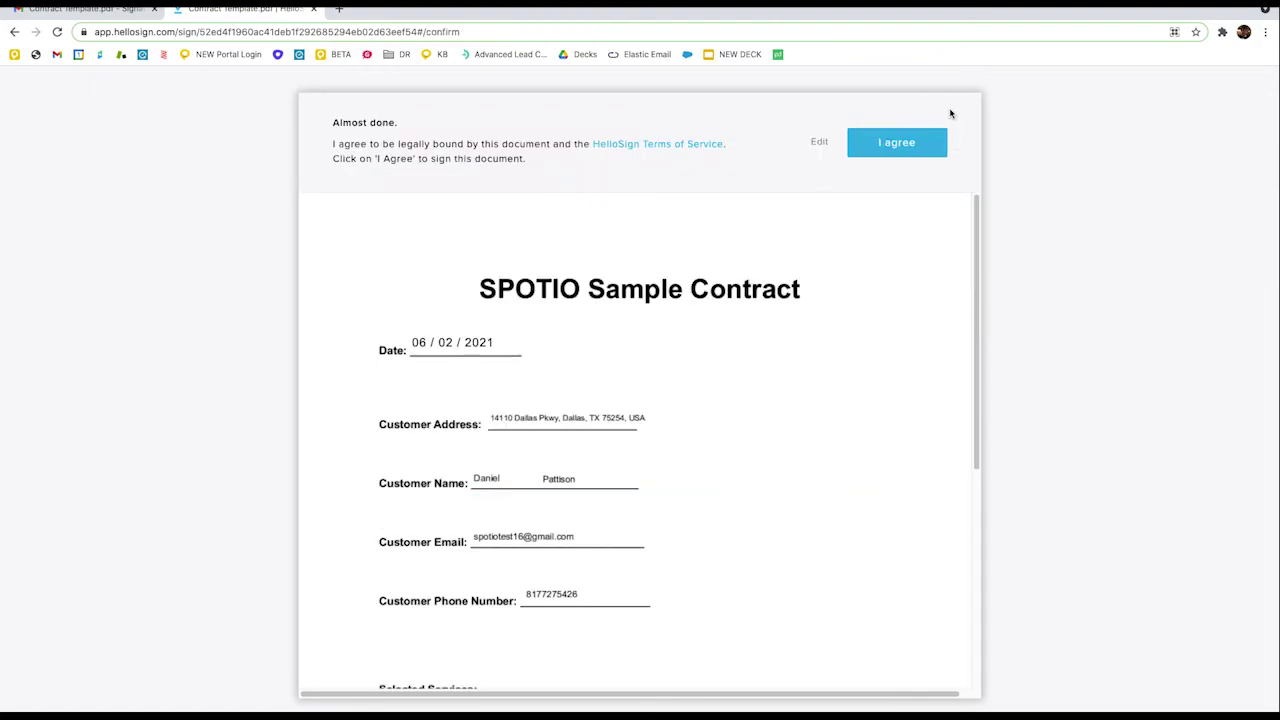
pyautogui.click(917, 138)
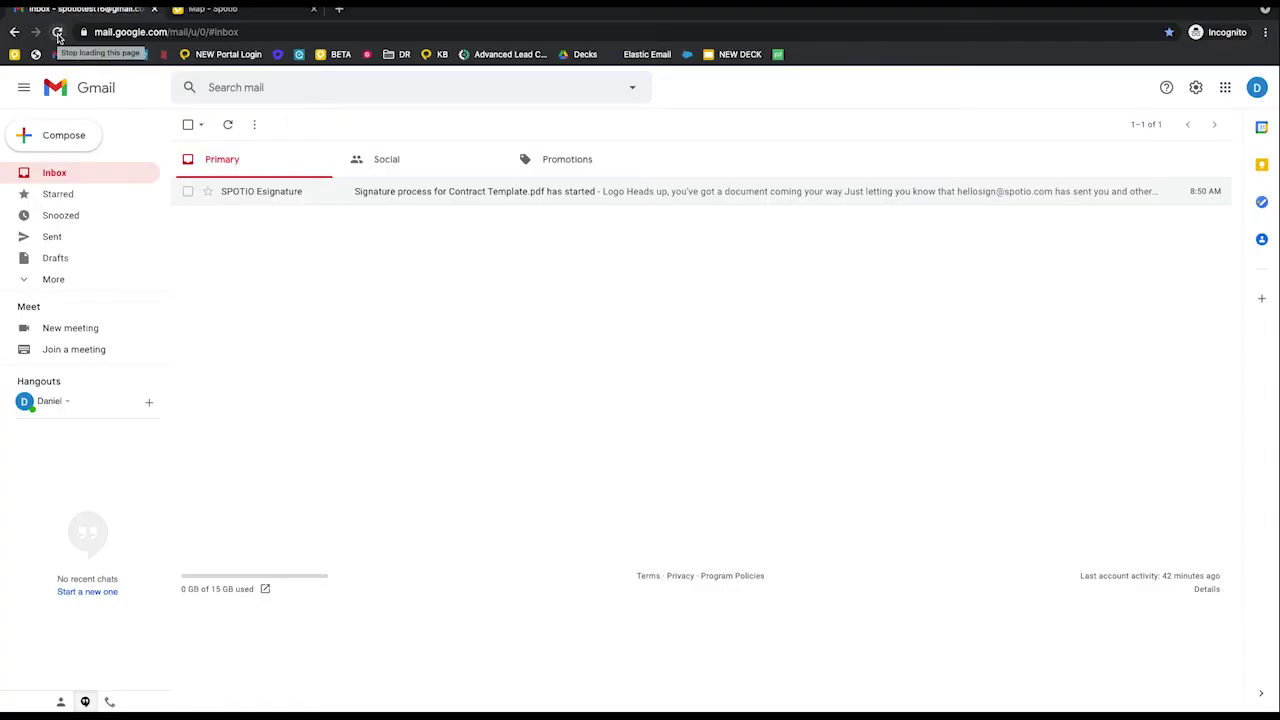
# - Reload Gmail, open the 'Signature requested' email for Contract Template.pdf and launch Review & Sign
pyautogui.click(58, 33)
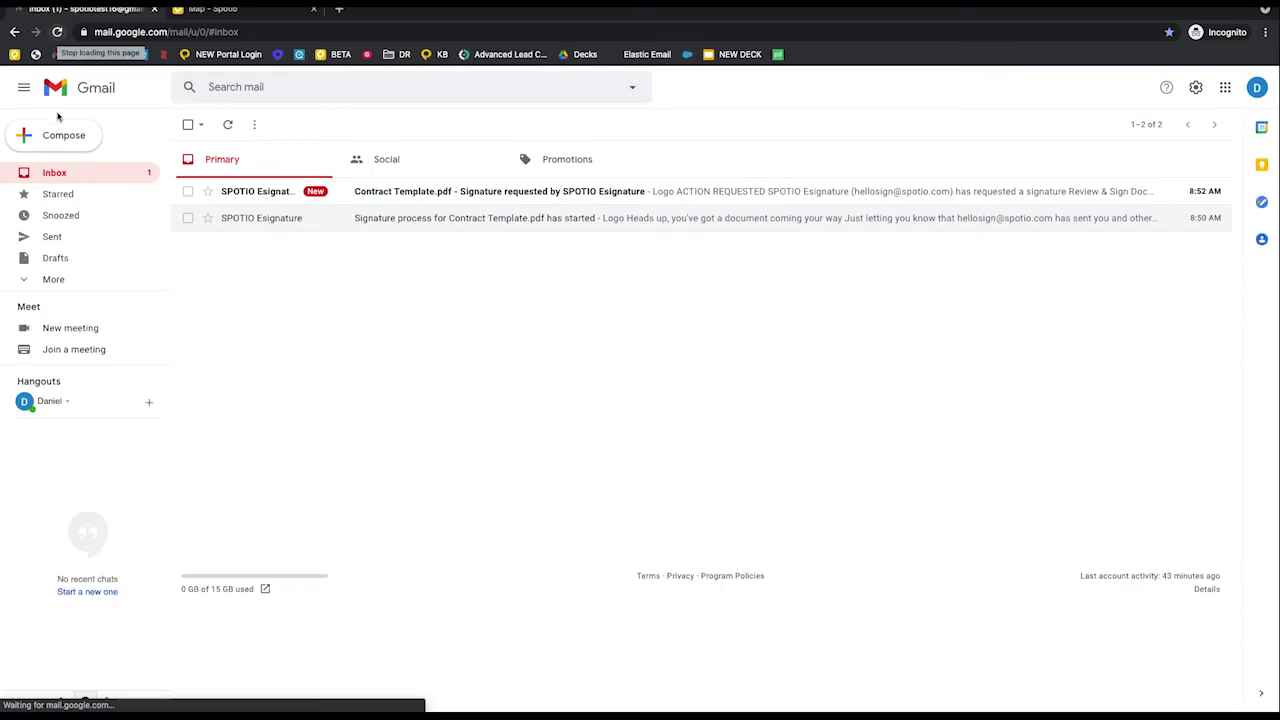
pyautogui.click(361, 205)
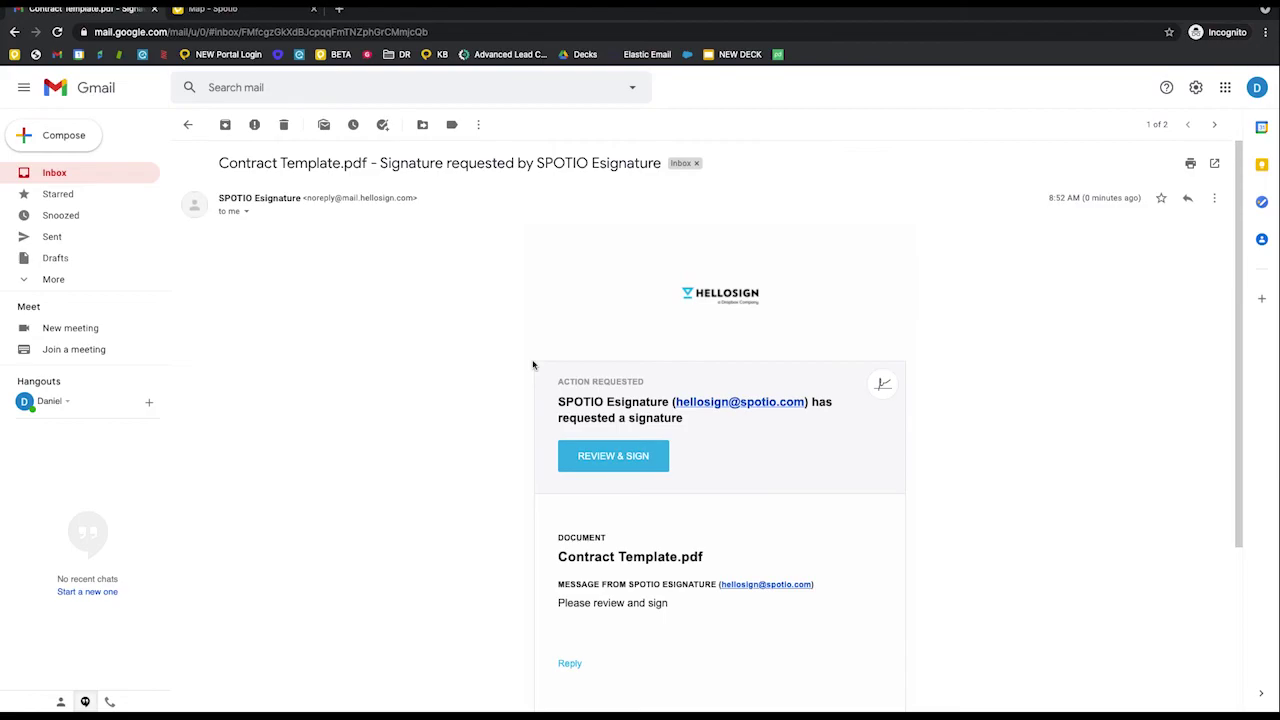
pyautogui.scroll(-2, 533, 365)
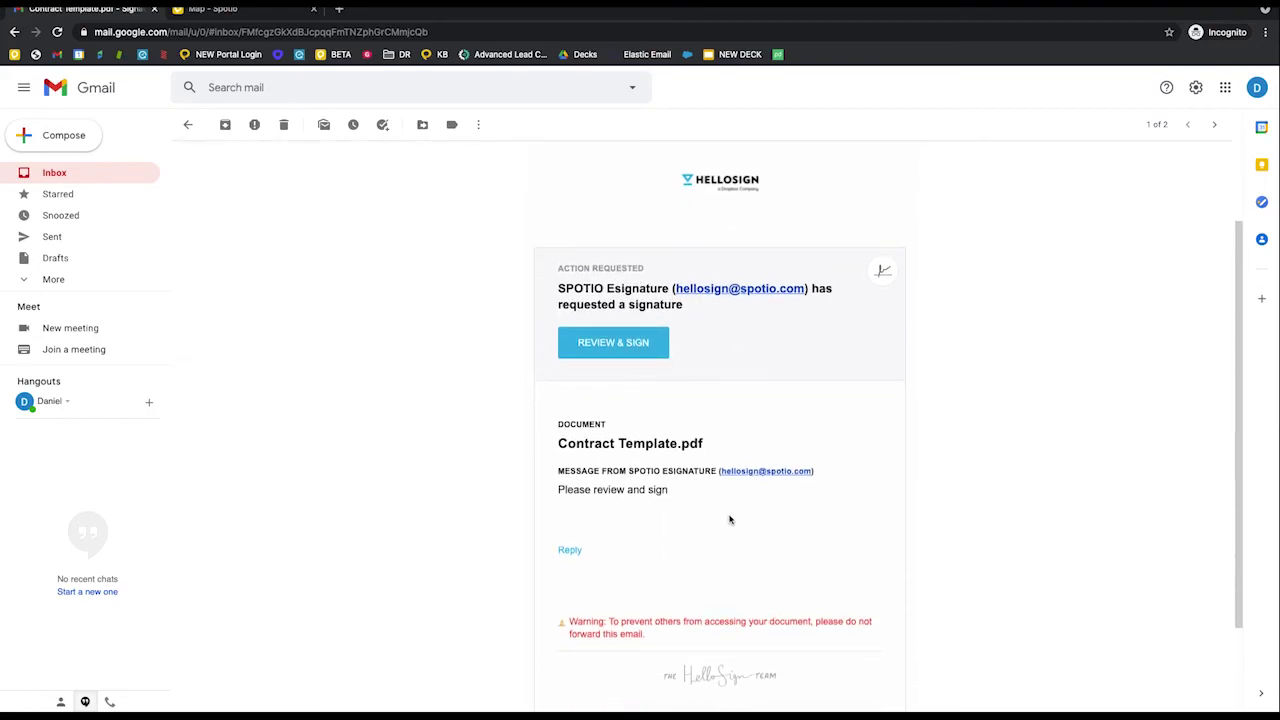
pyautogui.scroll(-1, 731, 520)
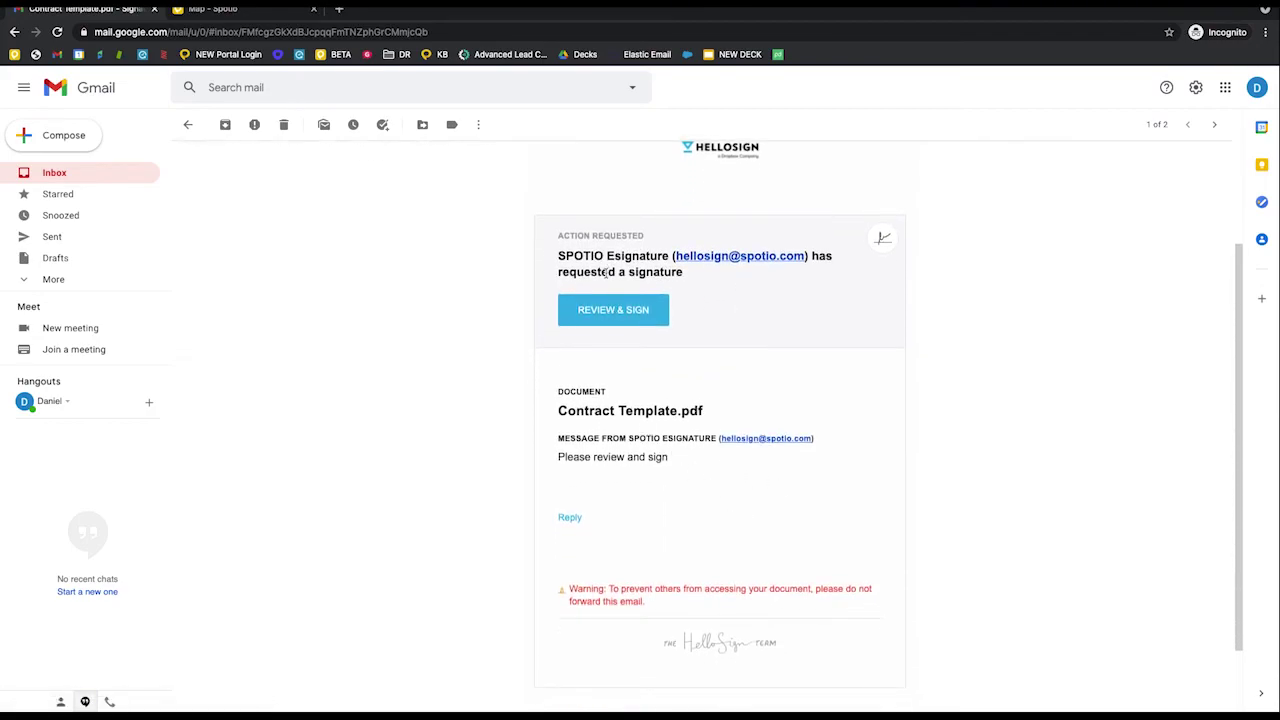
pyautogui.click(594, 324)
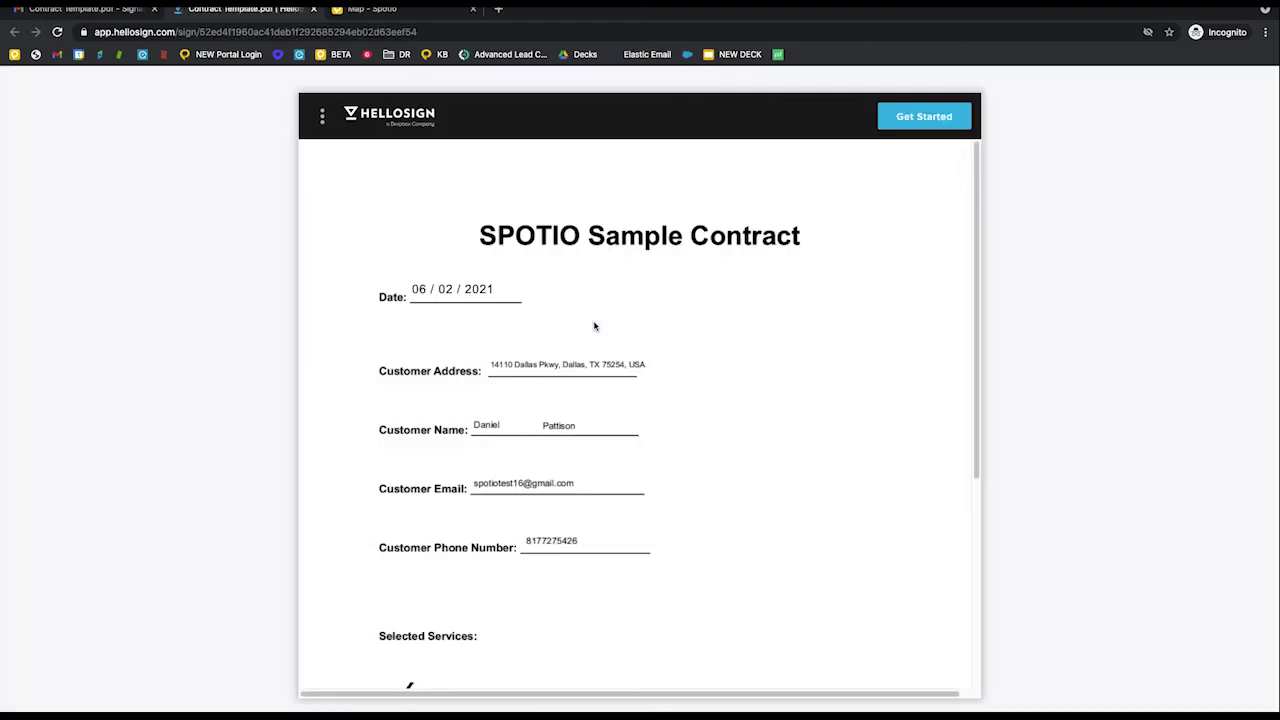
# - Scroll the contract to the remaining required field and begin adding the customer signature
pyautogui.scroll(-2, 594, 326)
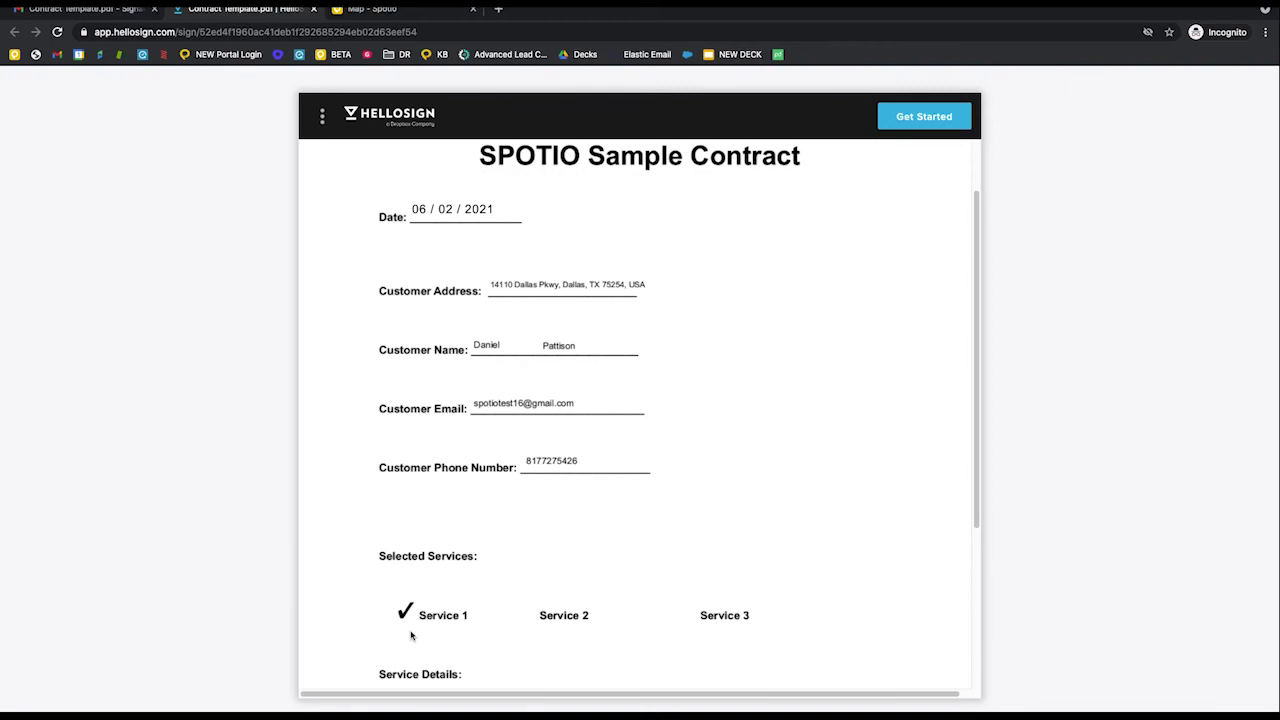
pyautogui.scroll(-3, 410, 635)
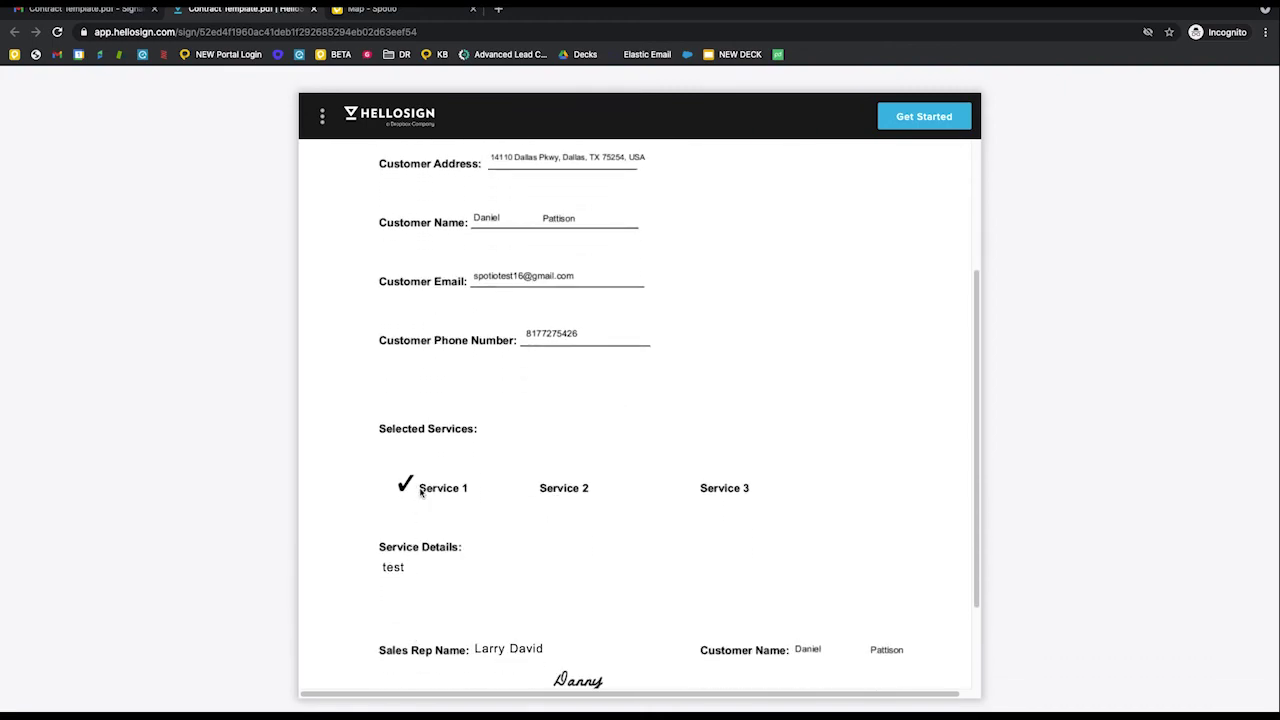
pyautogui.scroll(-3, 421, 491)
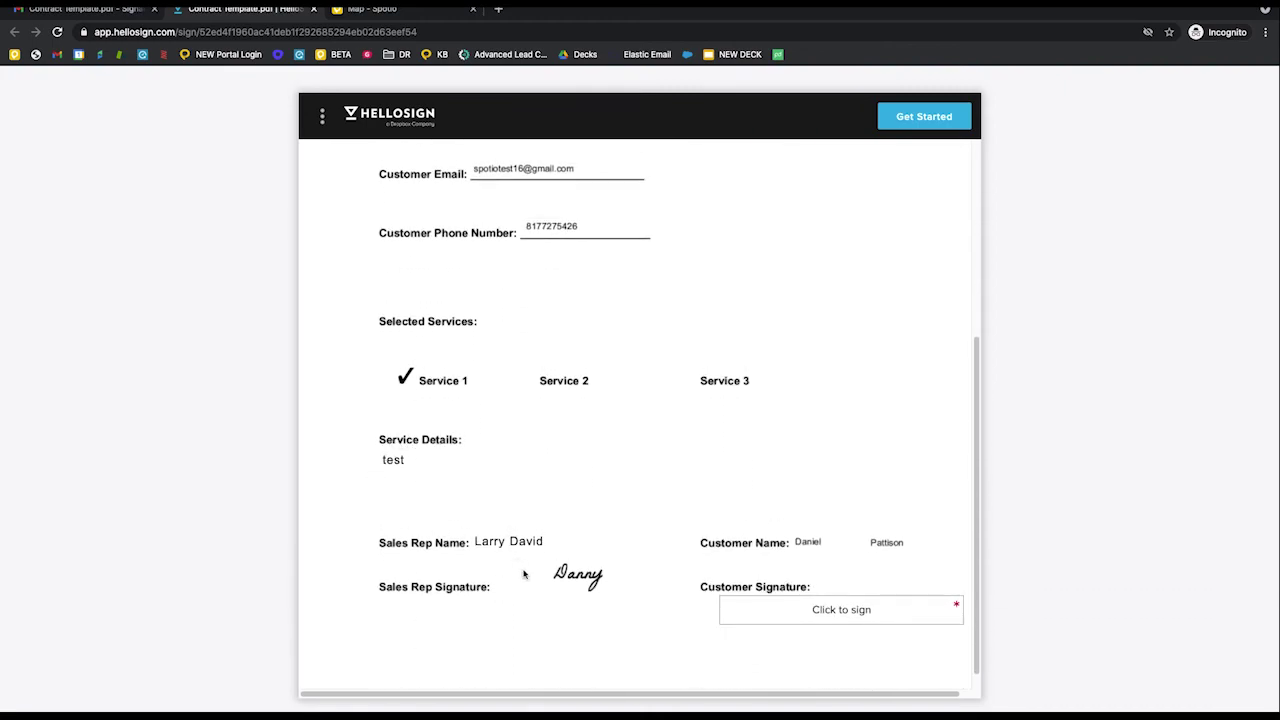
pyautogui.scroll(3, 591, 580)
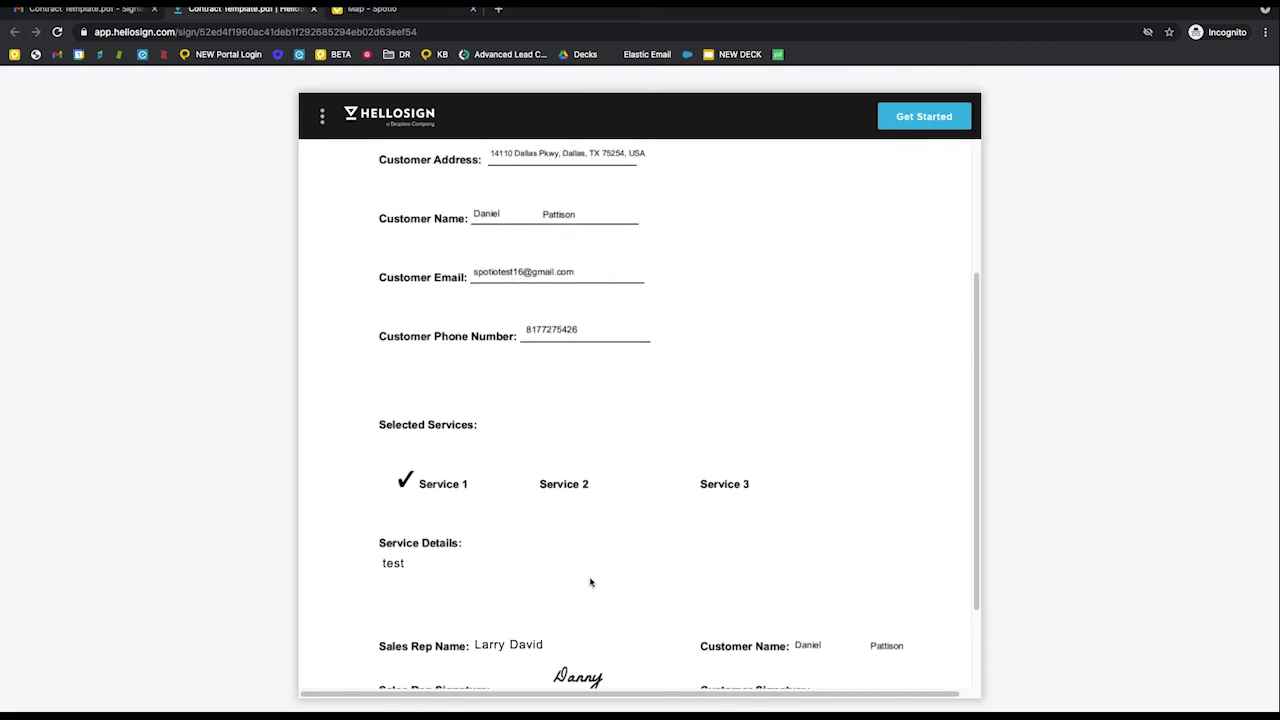
pyautogui.scroll(-3, 591, 582)
pyautogui.click(820, 624)
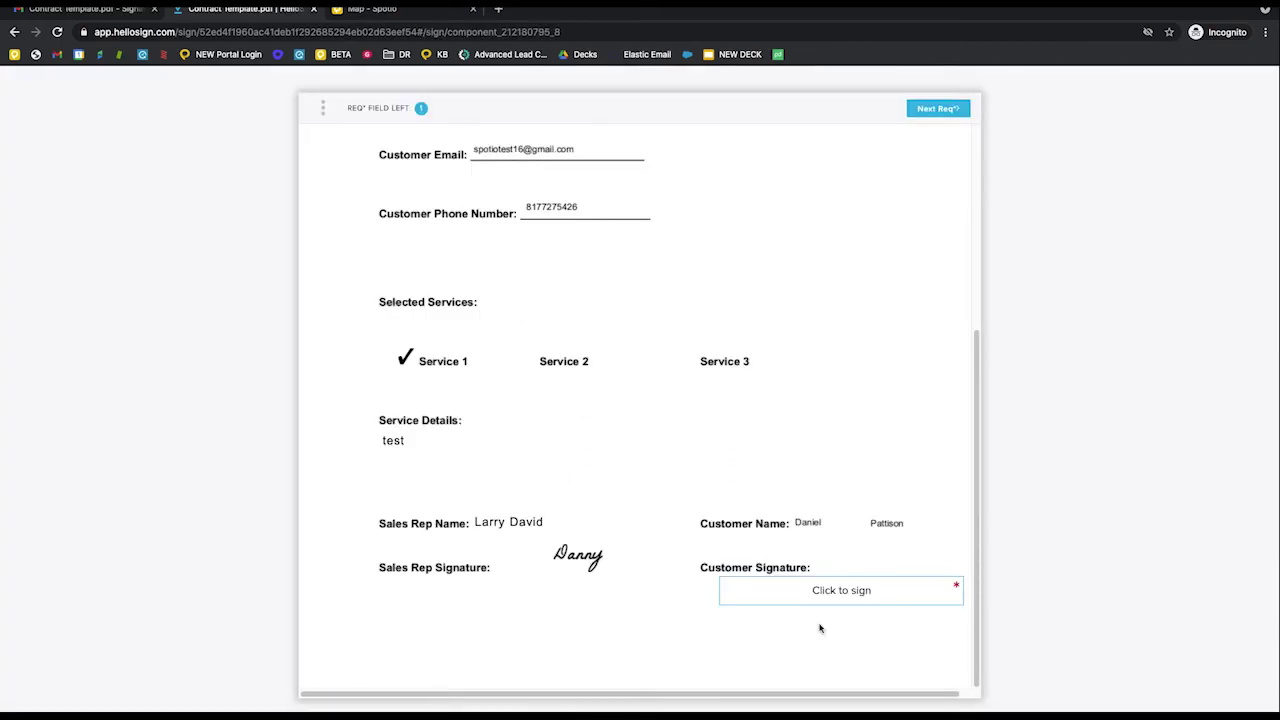
pyautogui.click(810, 598)
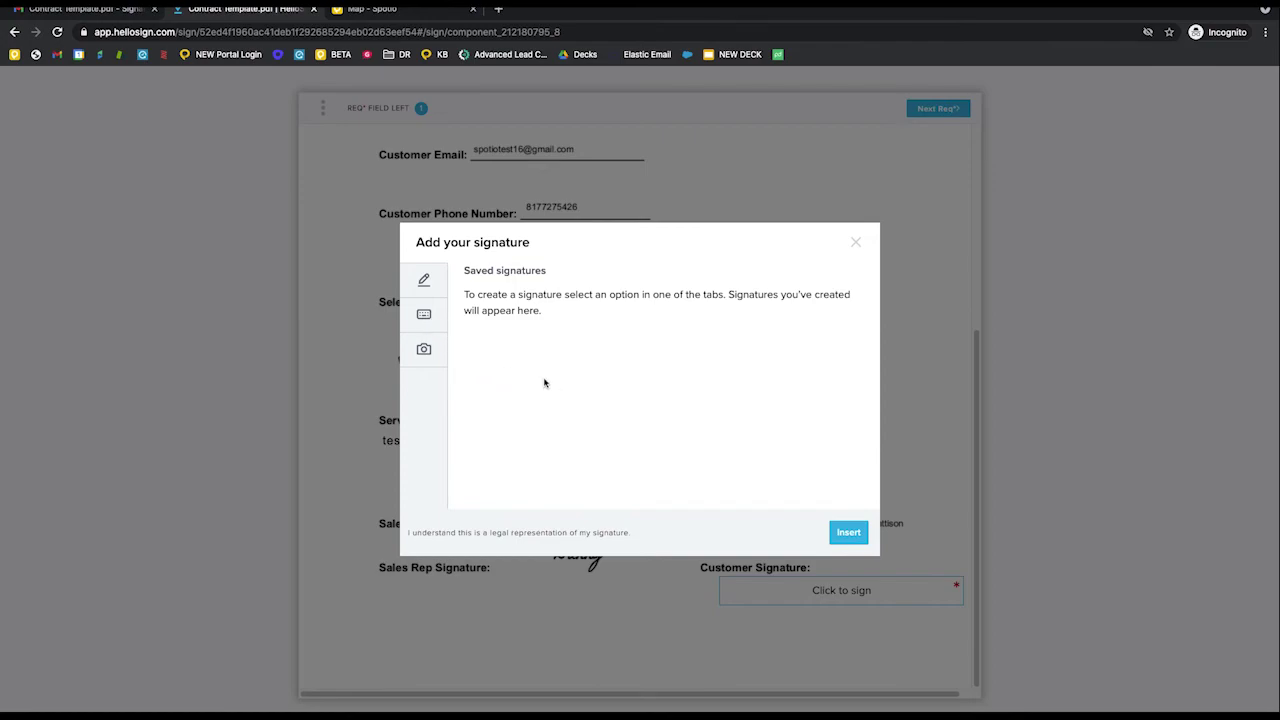
# - Hand-draw the customer's signature, insert it, and agree to submit the signed document
pyautogui.click(424, 282)
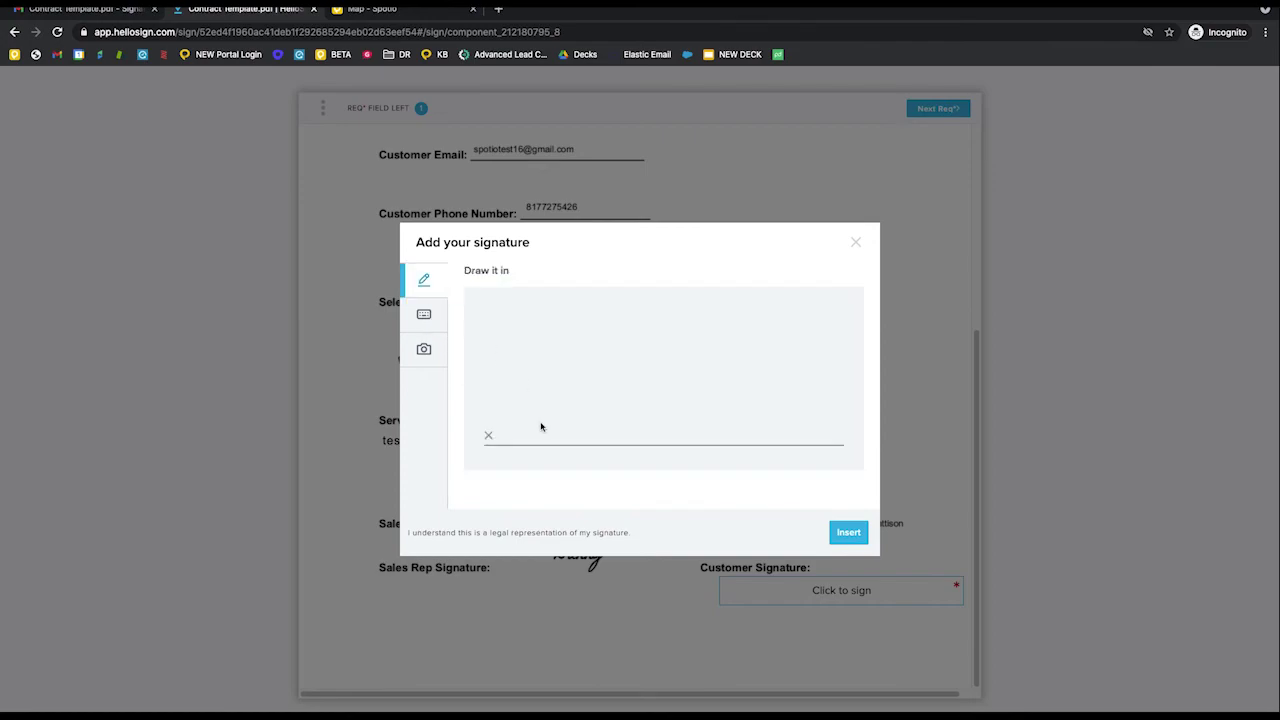
pyautogui.moveTo(499, 395)
pyautogui.mouseDown()
pyautogui.moveTo(551, 411)
pyautogui.moveTo(637, 371)
pyautogui.moveTo(771, 414)
pyautogui.moveTo(756, 390)
pyautogui.mouseUp()
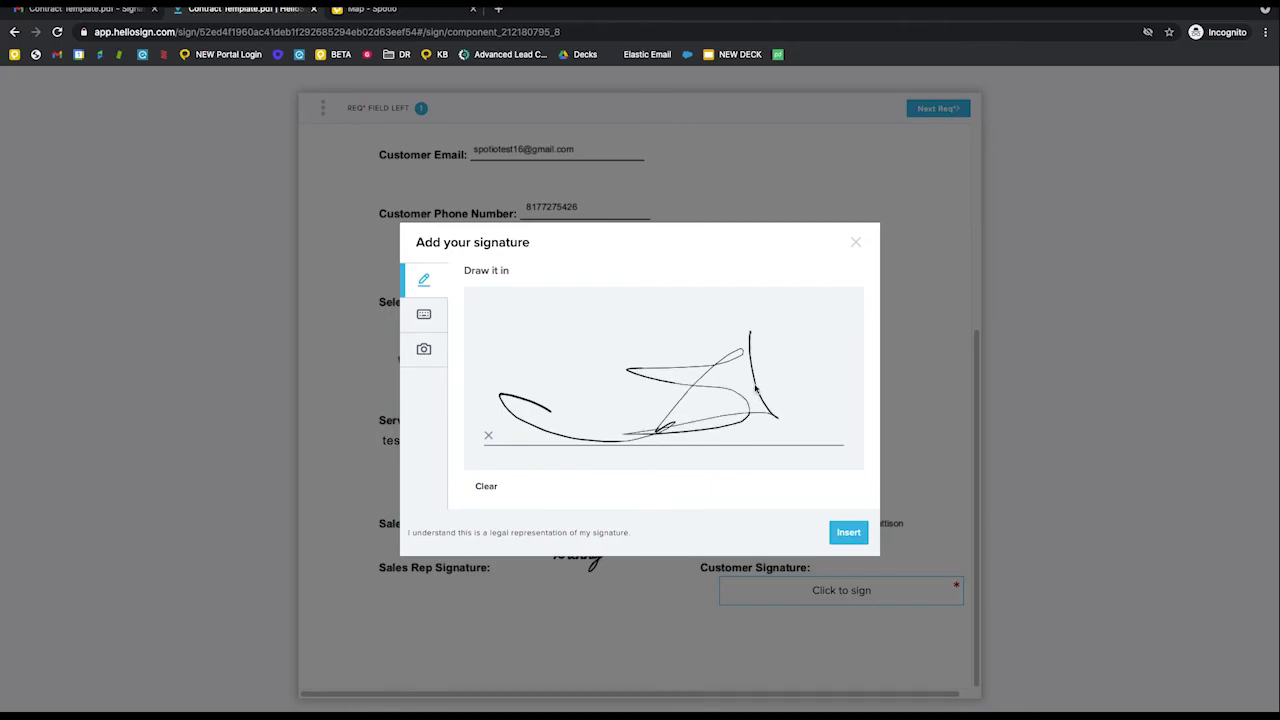
pyautogui.click(850, 539)
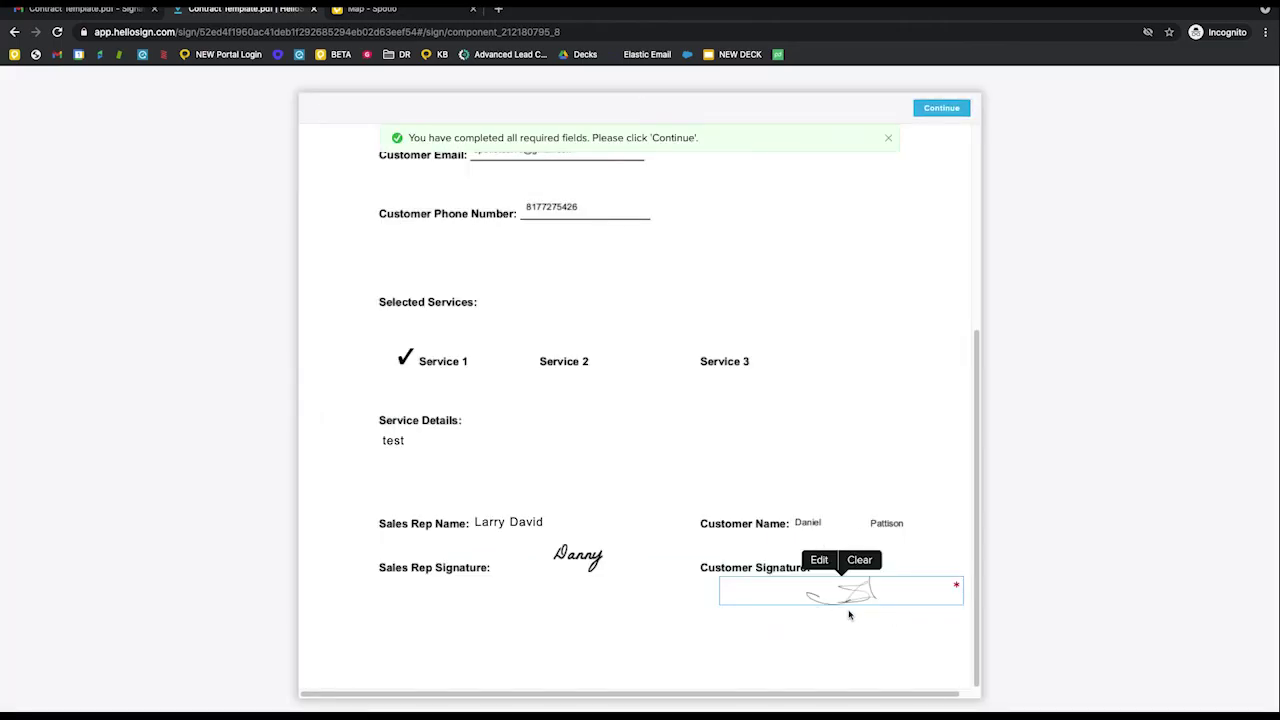
pyautogui.click(944, 106)
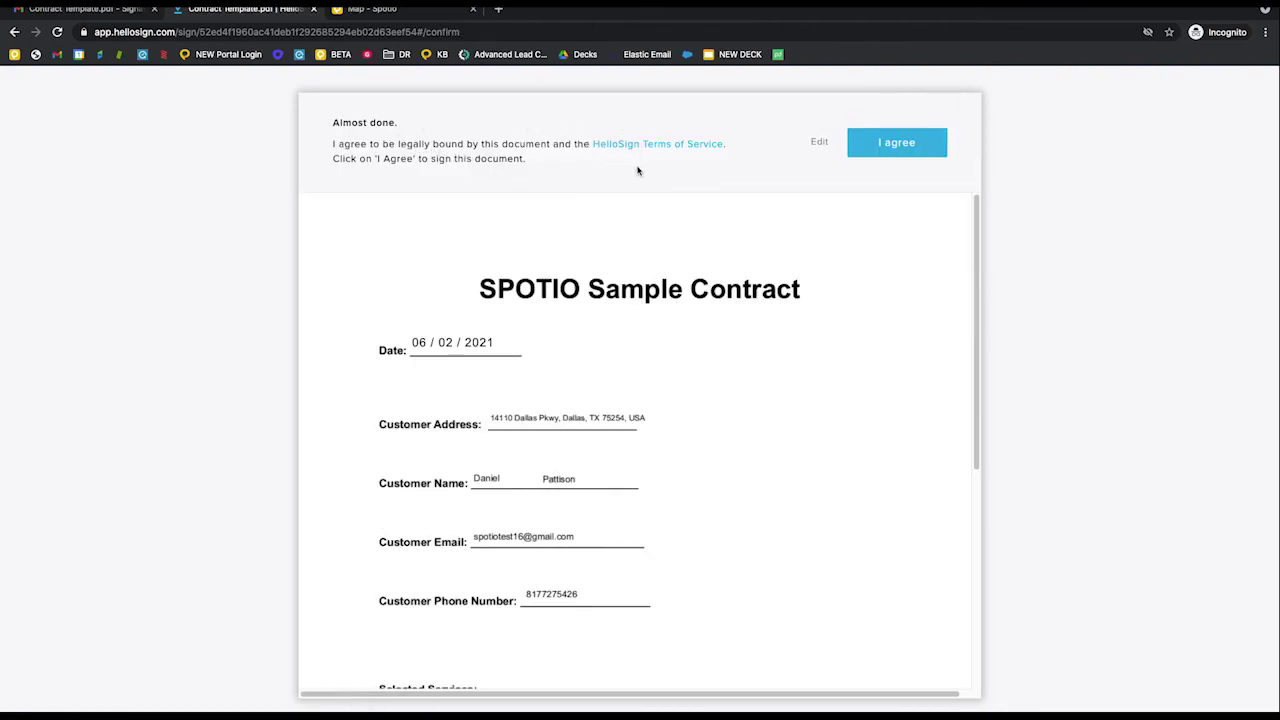
pyautogui.click(897, 143)
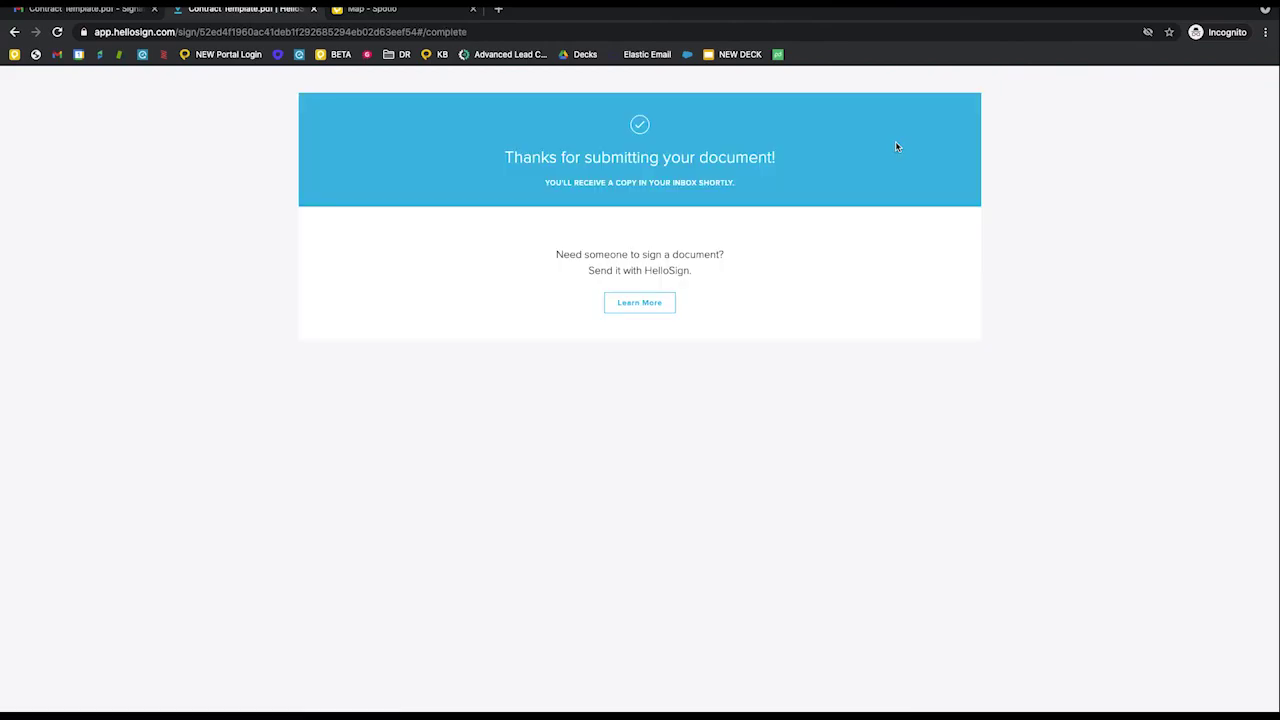
pyautogui.click(80, 8)
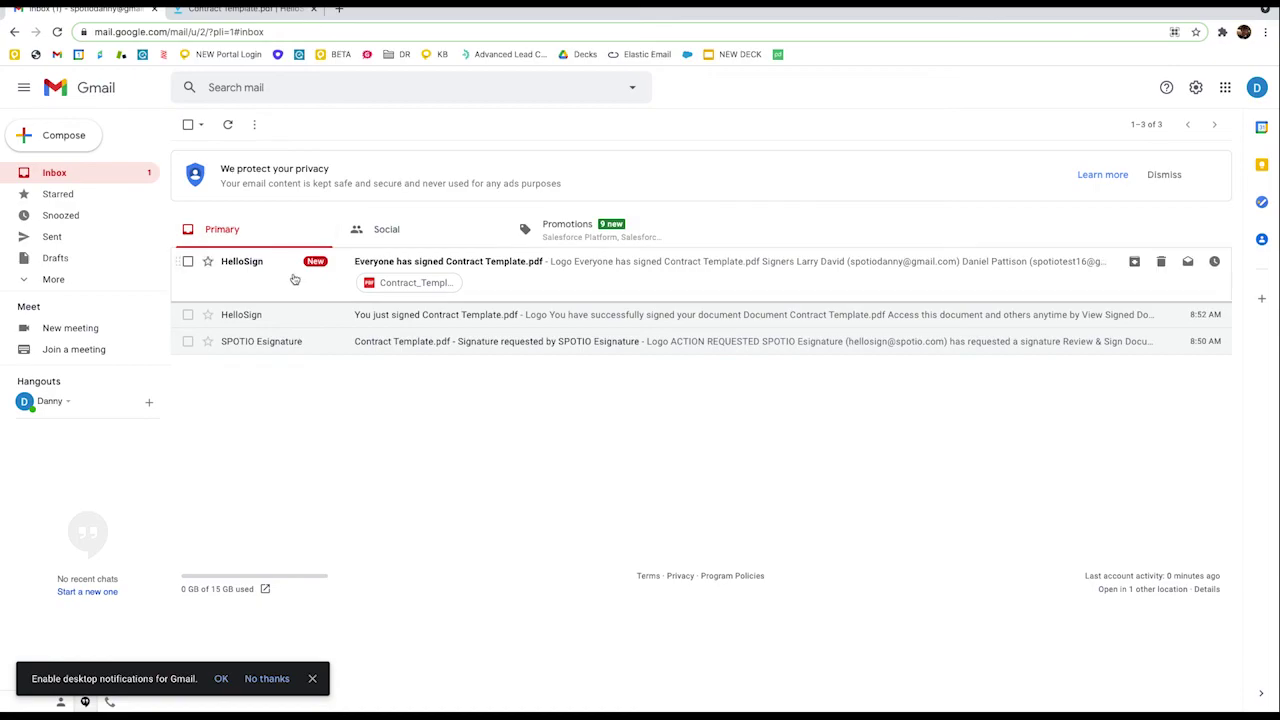
# - Open the 'Everyone has signed' email and preview its signed Contract Template.pdf attachment
pyautogui.click(537, 285)
pyautogui.scroll(-3, 540, 290)
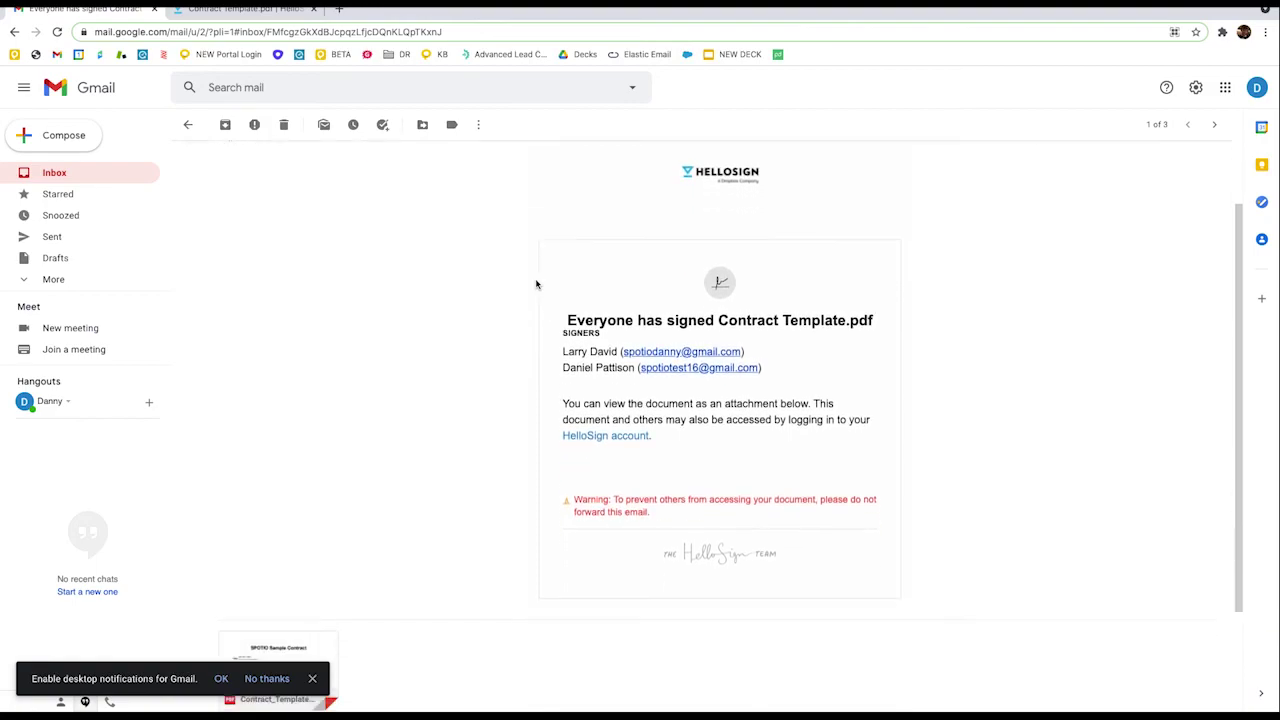
pyautogui.scroll(-2, 705, 443)
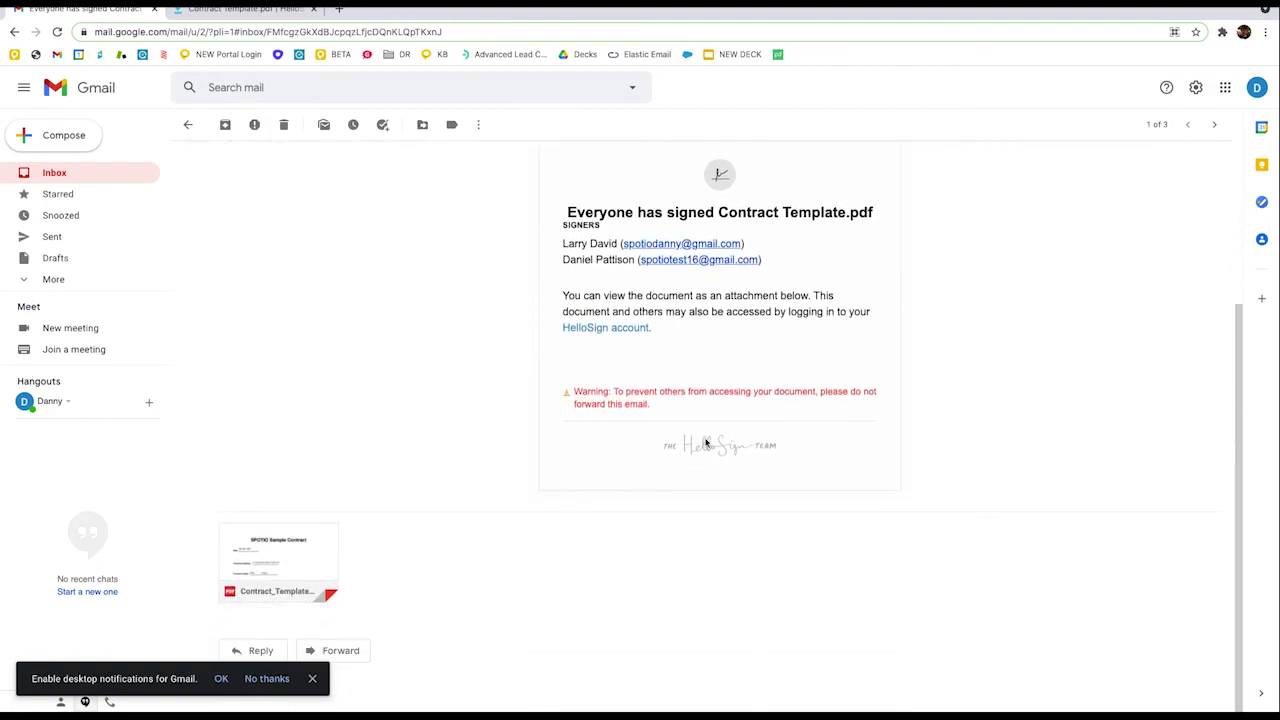
pyautogui.click(301, 547)
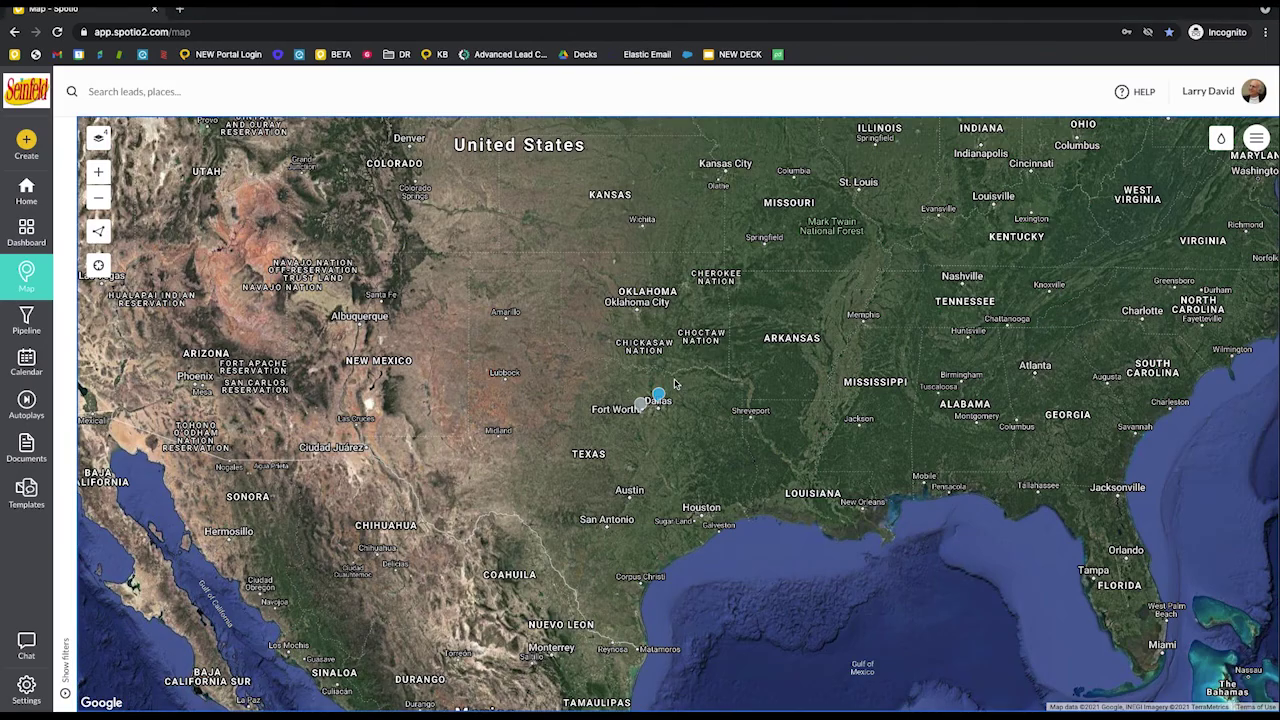
# - Open the Dallas lead's details from the map and show its E-Contracts panel
pyautogui.moveTo(689, 406); pyautogui.dragTo(700, 403)
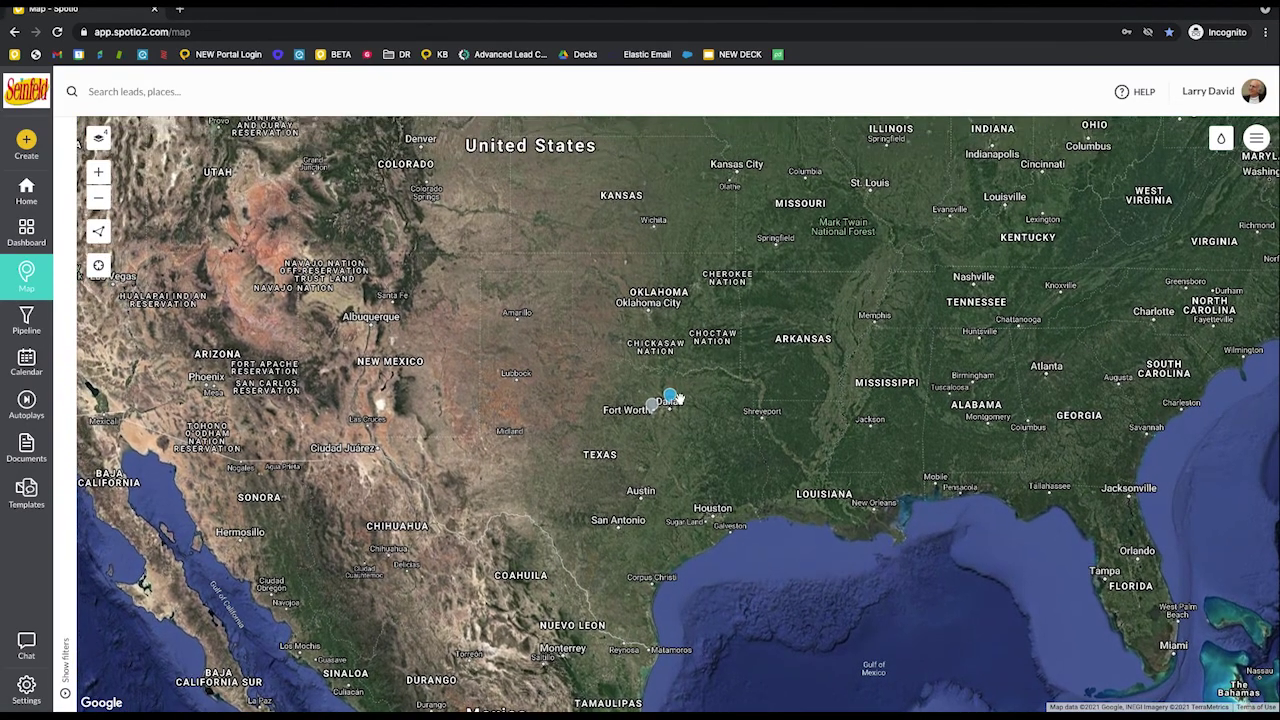
pyautogui.click(670, 398)
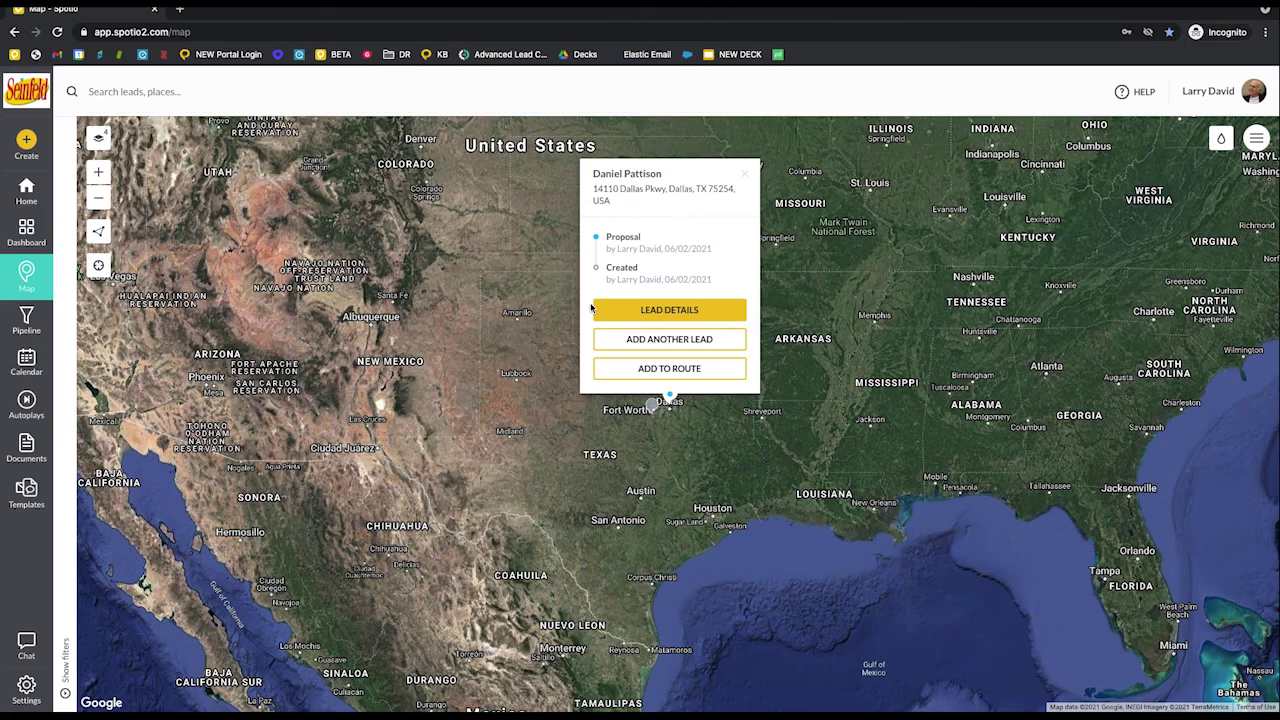
pyautogui.click(635, 312)
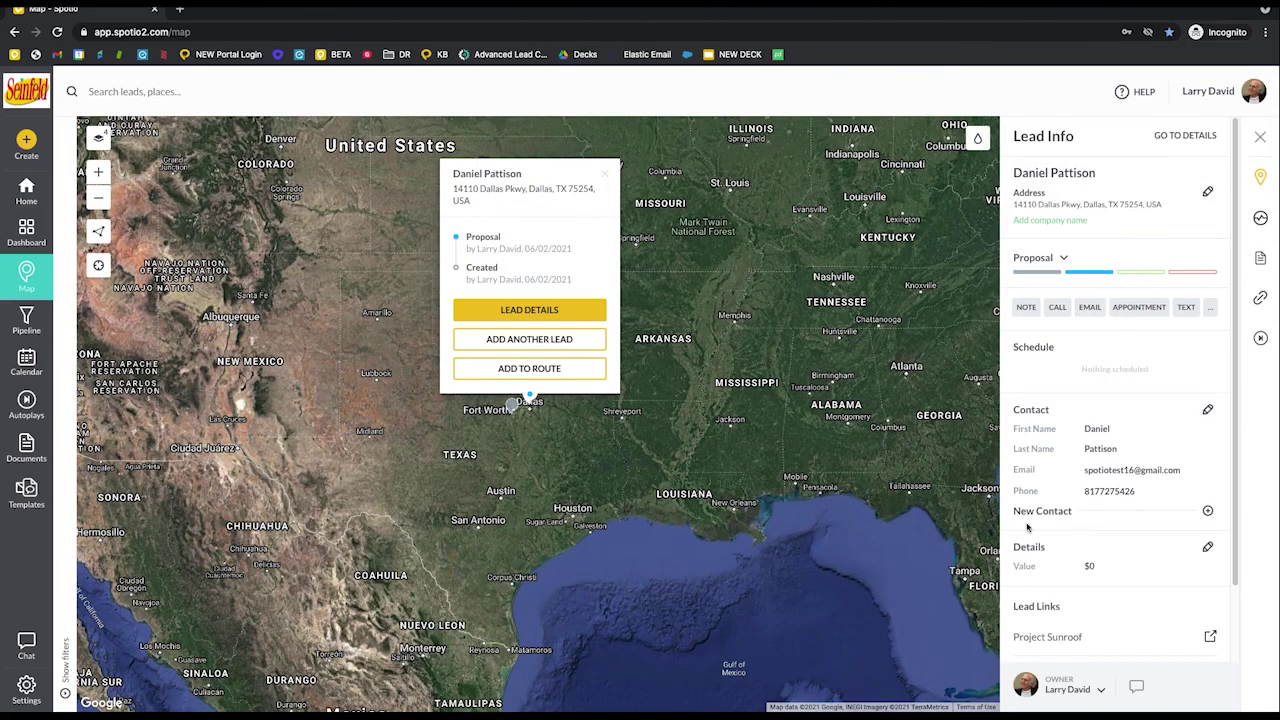
pyautogui.click(1262, 260)
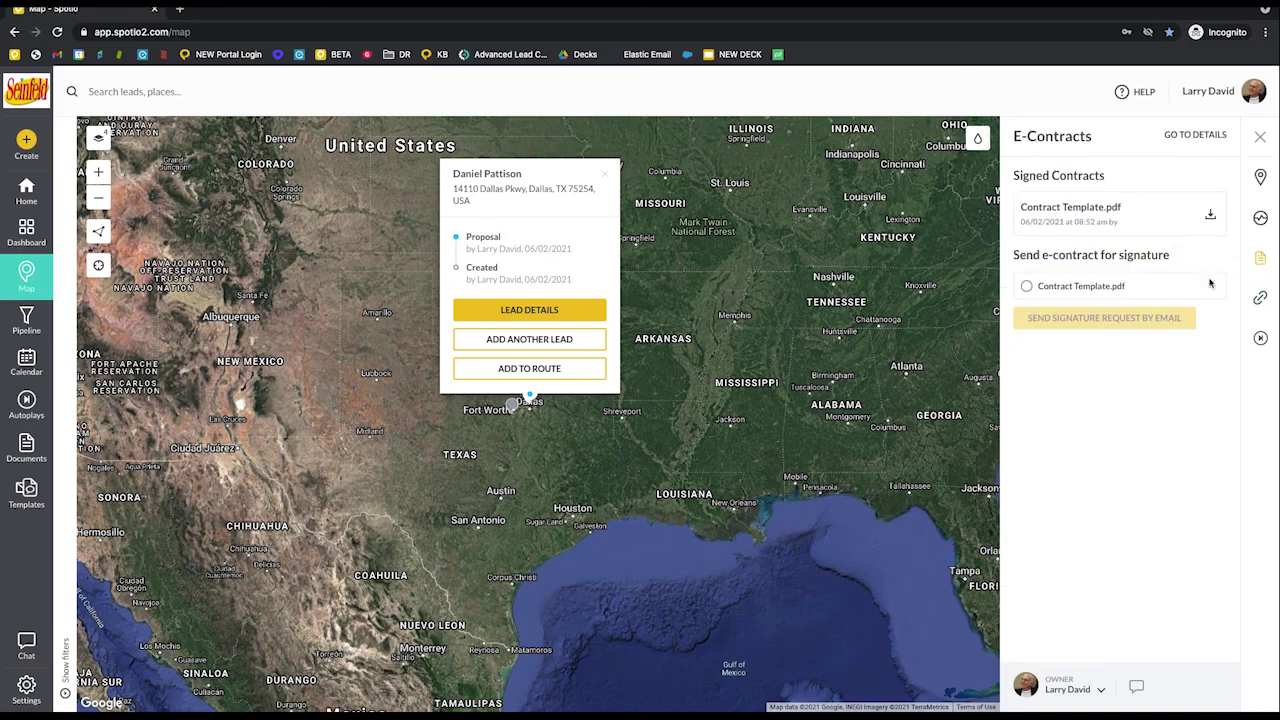
# - Select Contract Template.pdf and download the signed copy under Signed Contracts
pyautogui.moveTo(1177, 263); pyautogui.dragTo(1036, 250)
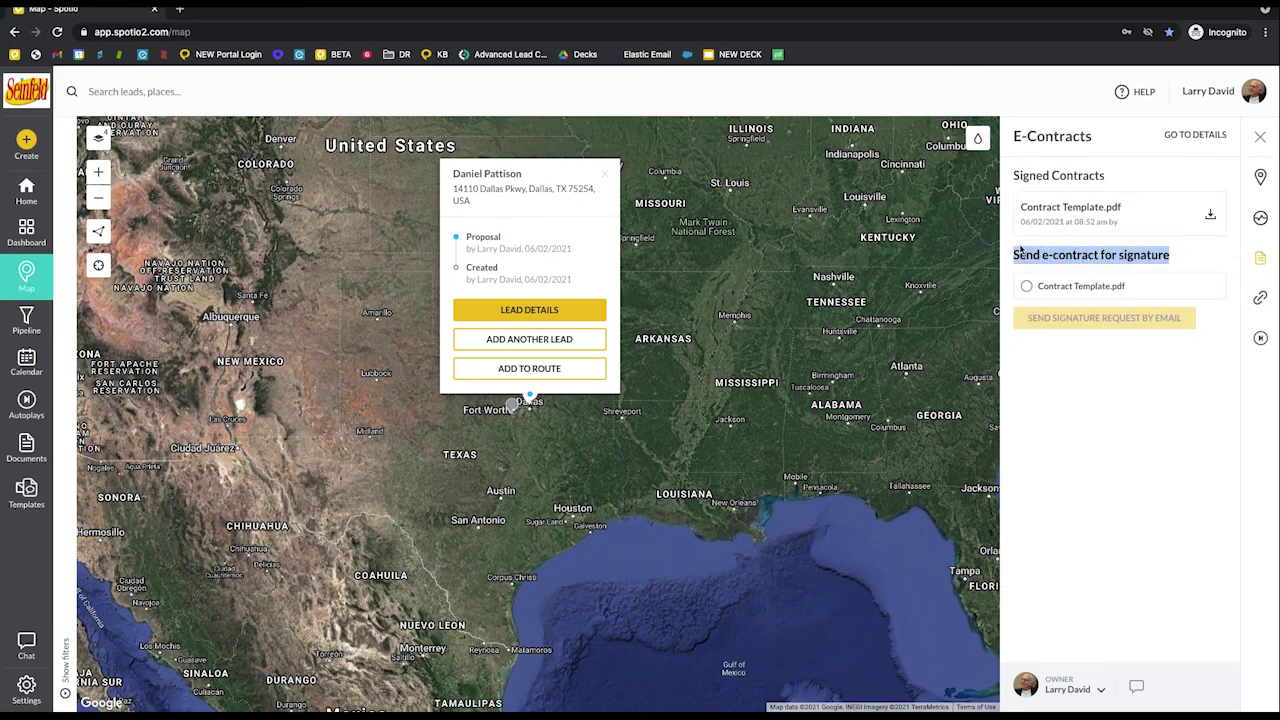
pyautogui.click(1028, 286)
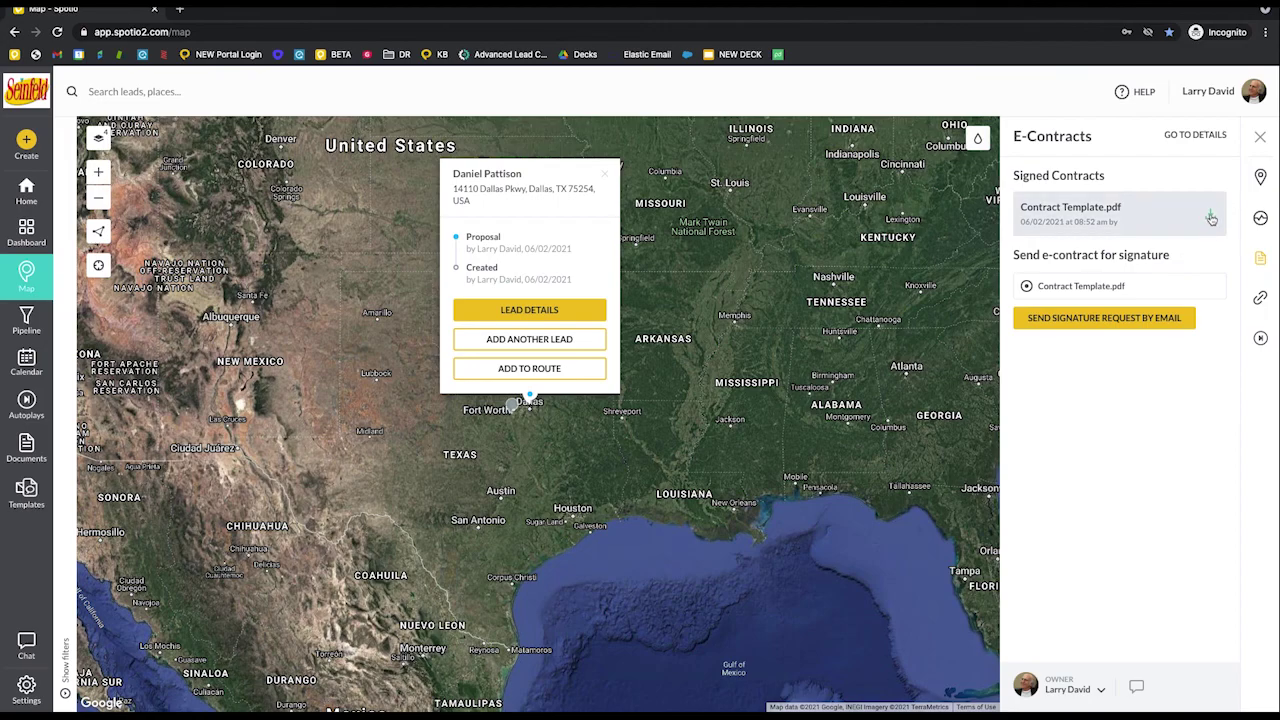
pyautogui.click(1211, 218)
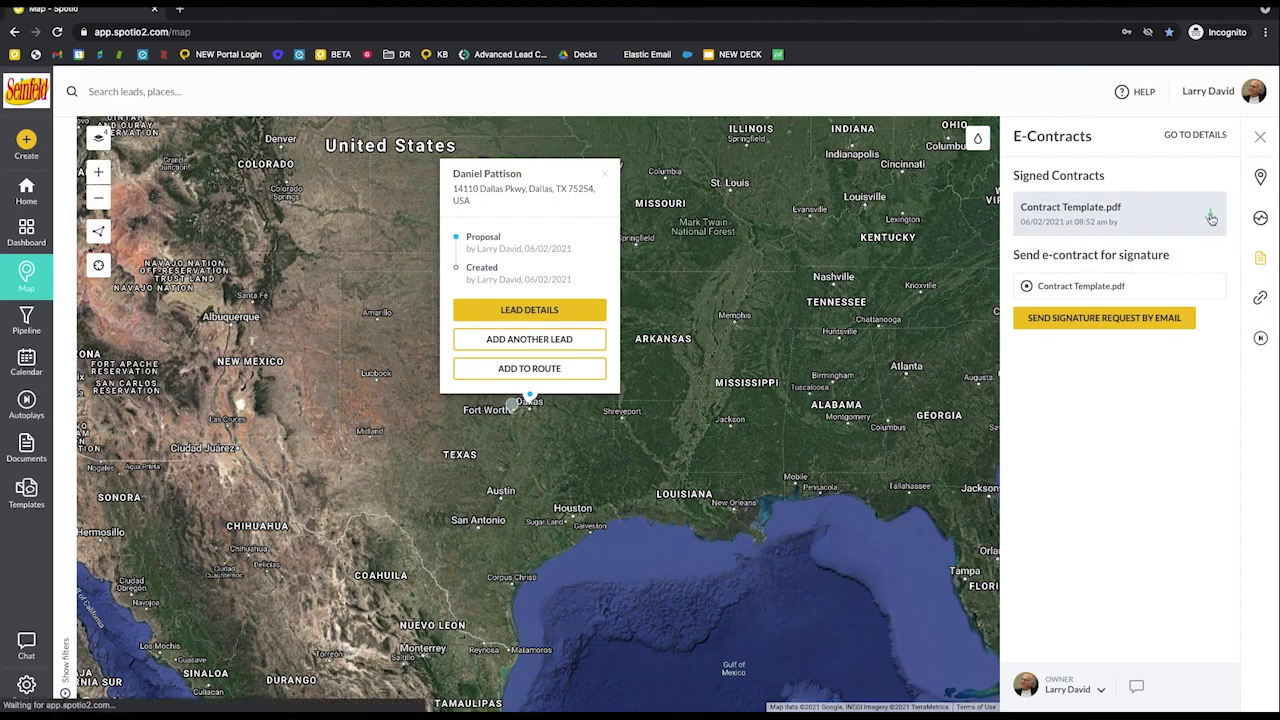